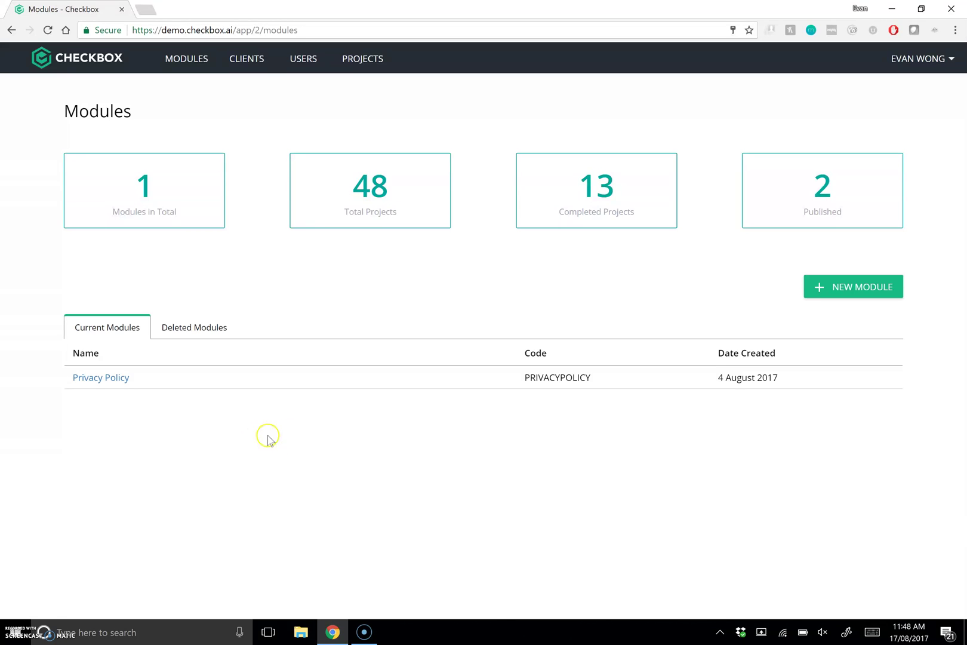
Create the module 'Nifty Budgeting Tool' with code NBT, version name Version 1 and a description
left_click(288, 429)
left_click(306, 420)
left_click(839, 293)
left_click(504, 265)
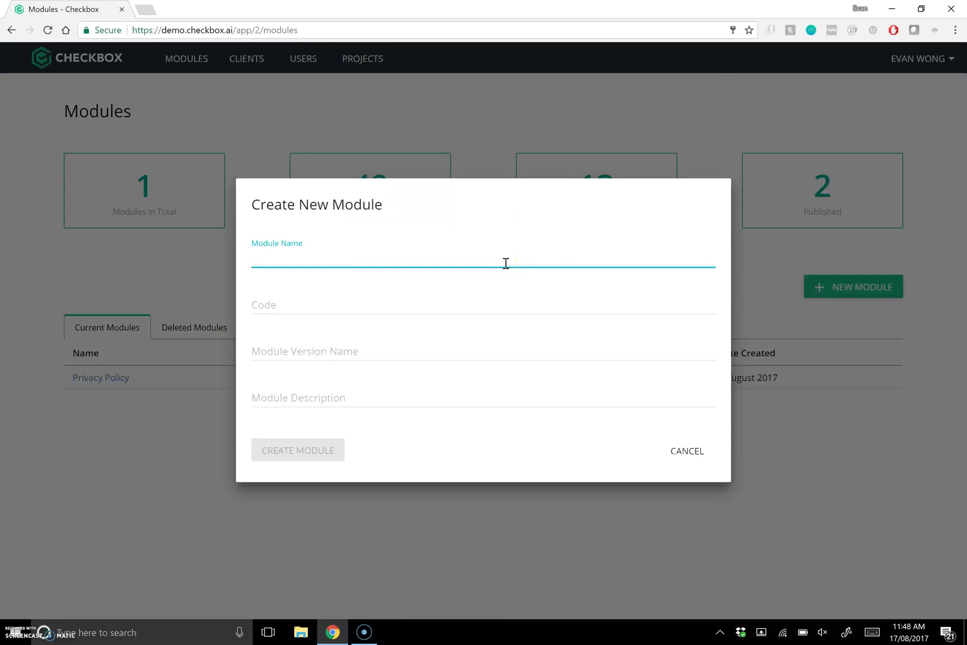
type("Nifty Budgeting Tool")
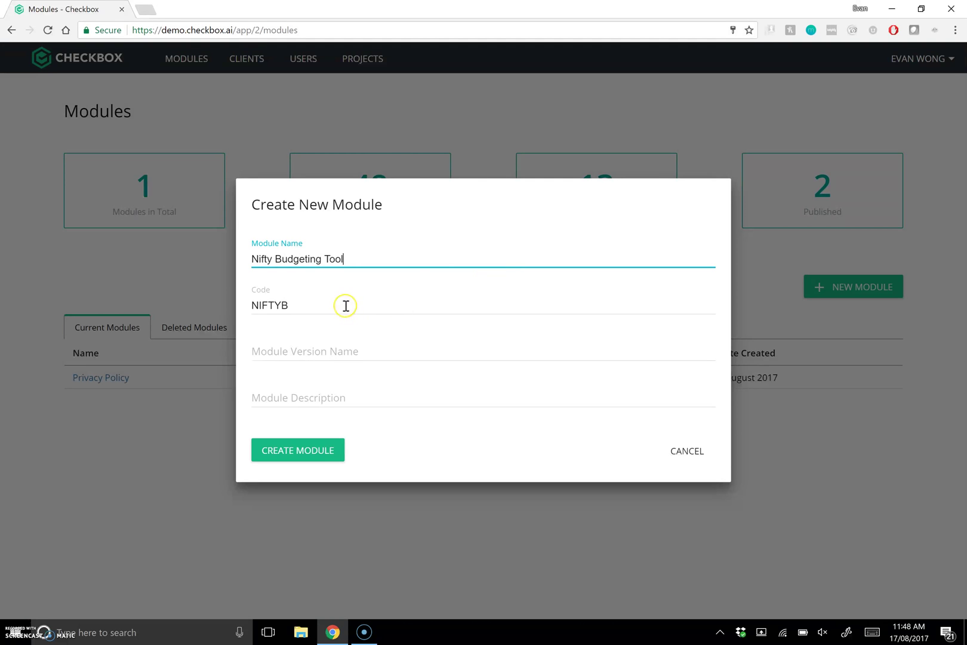
left_click(343, 308)
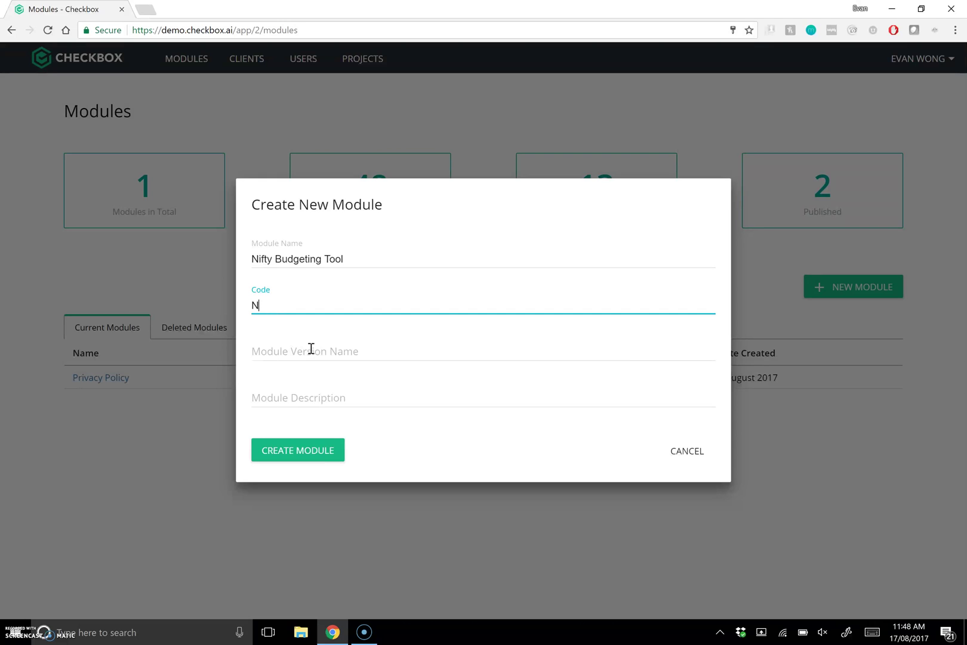
left_click(311, 349)
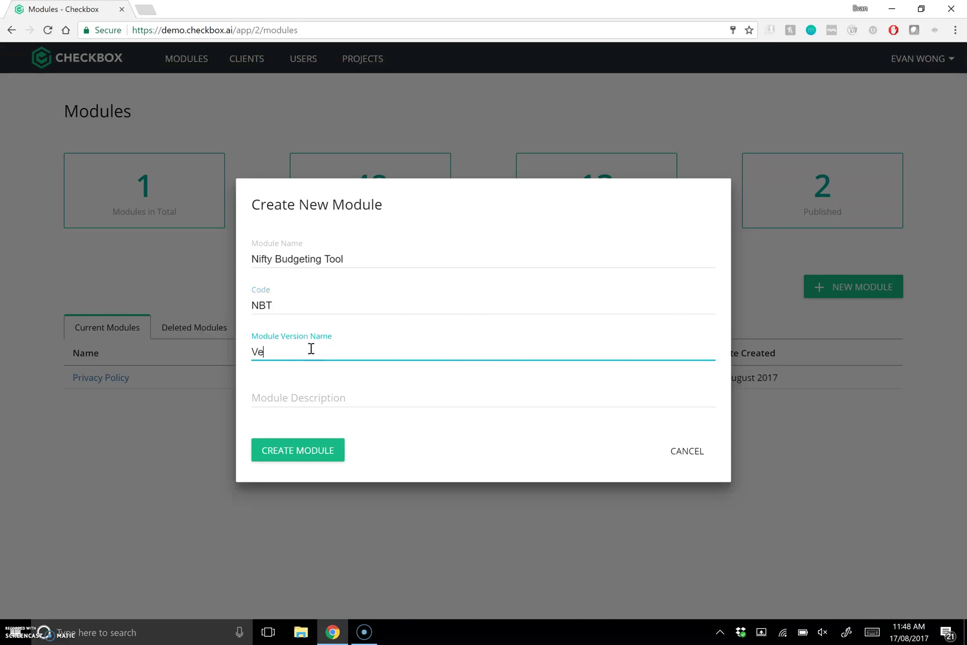
key("Tab")
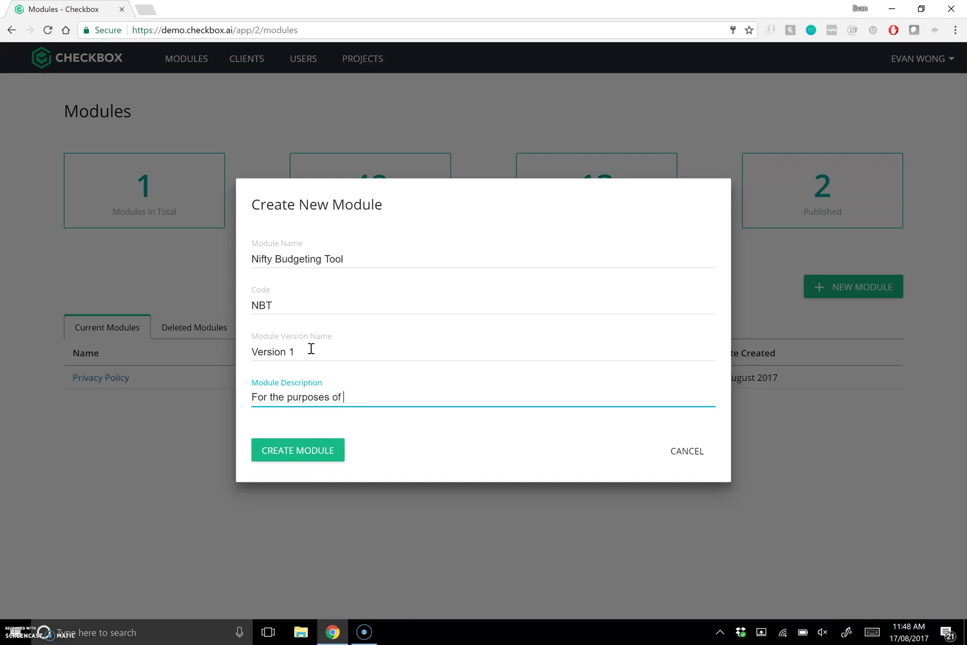
left_click(303, 452)
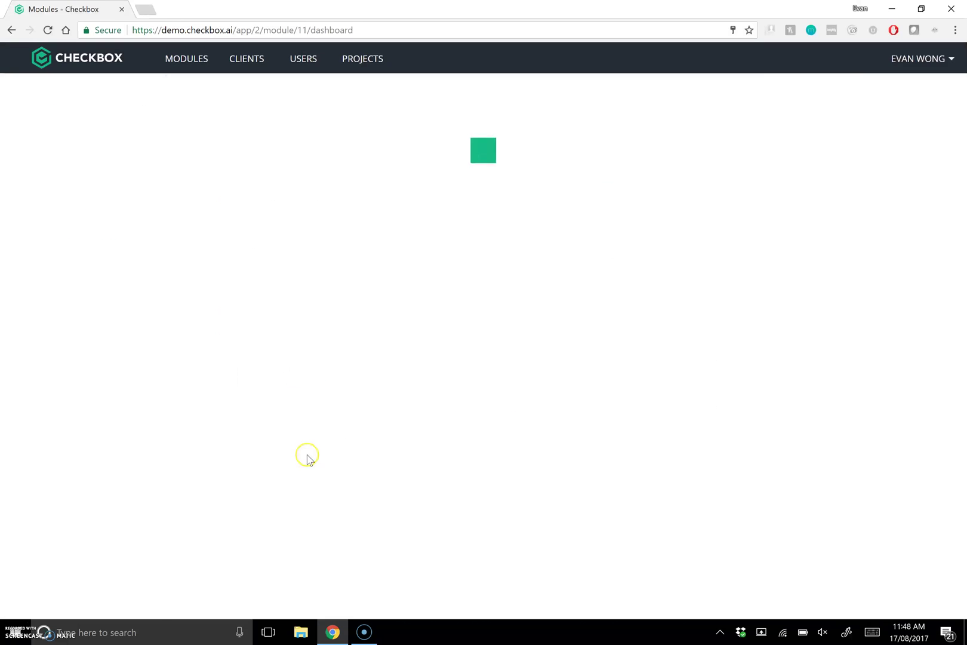
Open Version 1 of the module in the Studio and select the START page
left_click(268, 346)
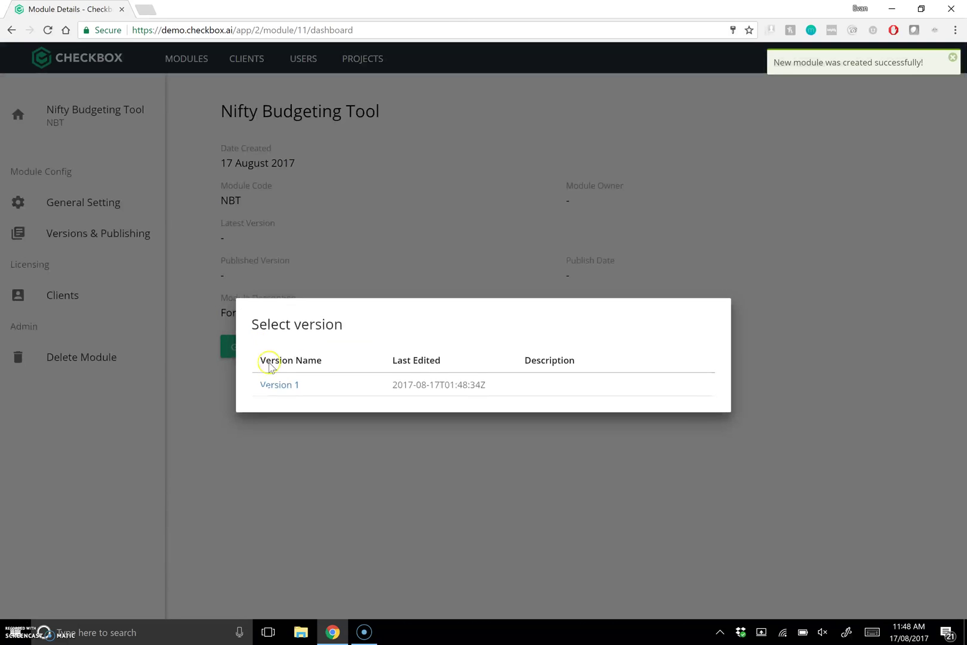
left_click(276, 387)
left_click_drag(306, 395, 233, 343)
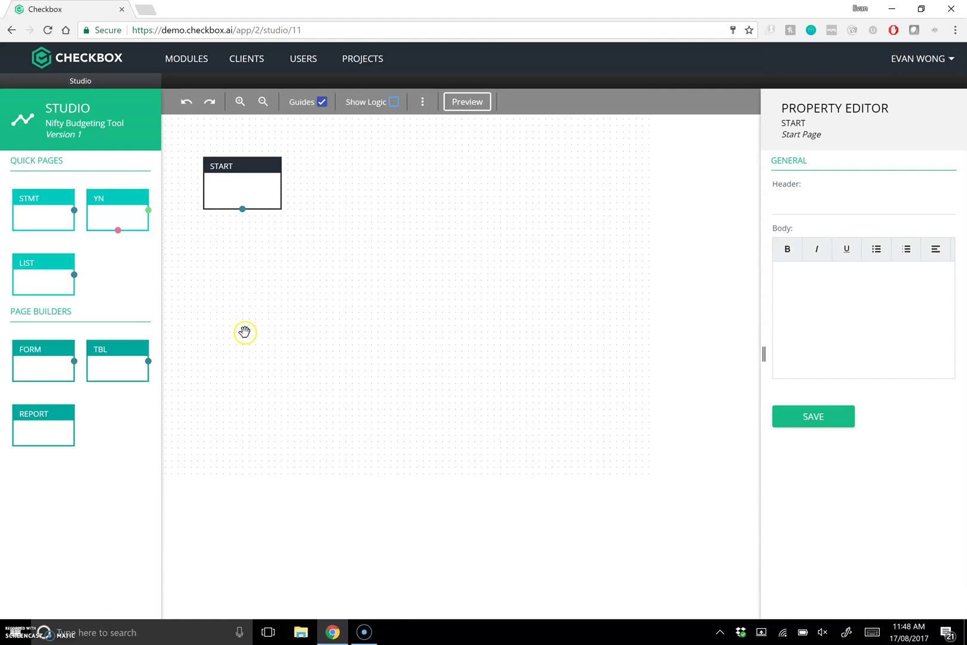
left_click(232, 167)
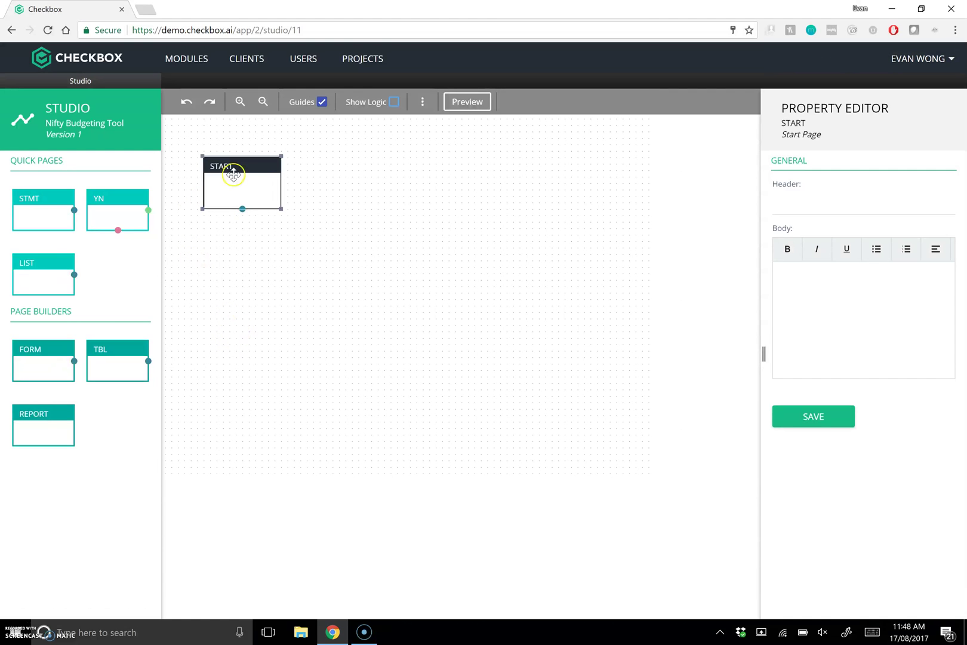
Paste the introductory budgeting text into the START page body and save it
left_click(803, 310)
type("This tool is used to help you work out whether your expected expenditure this year is going to exceed your allocated budget.  It will also allow you to make decisions around reallocating funds to meet that budget.  It is important to be realistic with your budget projections, particularly if you are starting a new business and have no previous year's budget figures to guide your estimates. As the budget year progresses the estimates should be updated monthly with actual figures, enabling you to check the accuracy of your forecasts.")
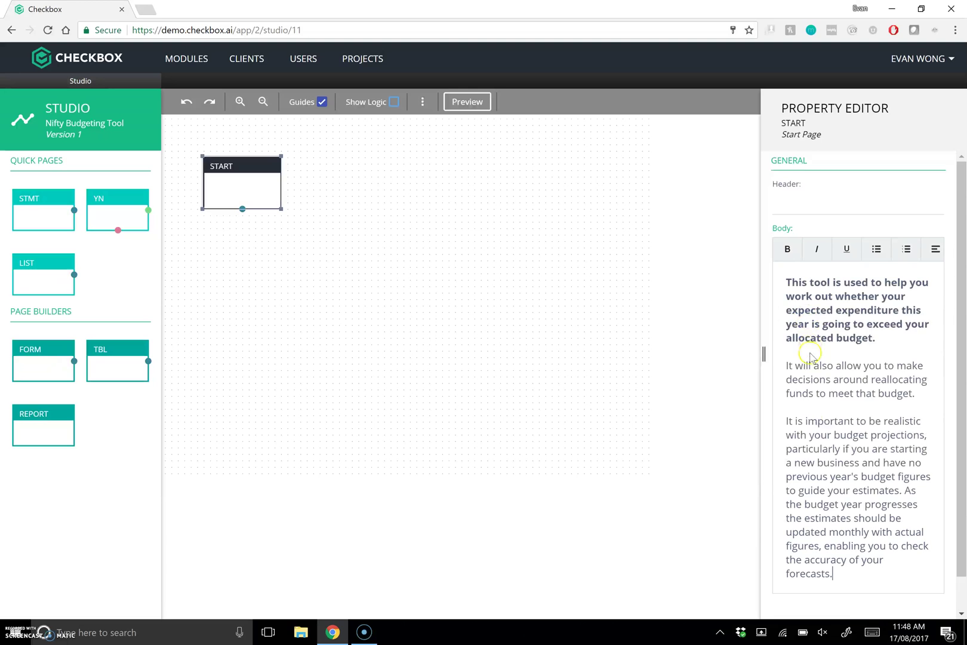
scroll(824, 471, "down", 1)
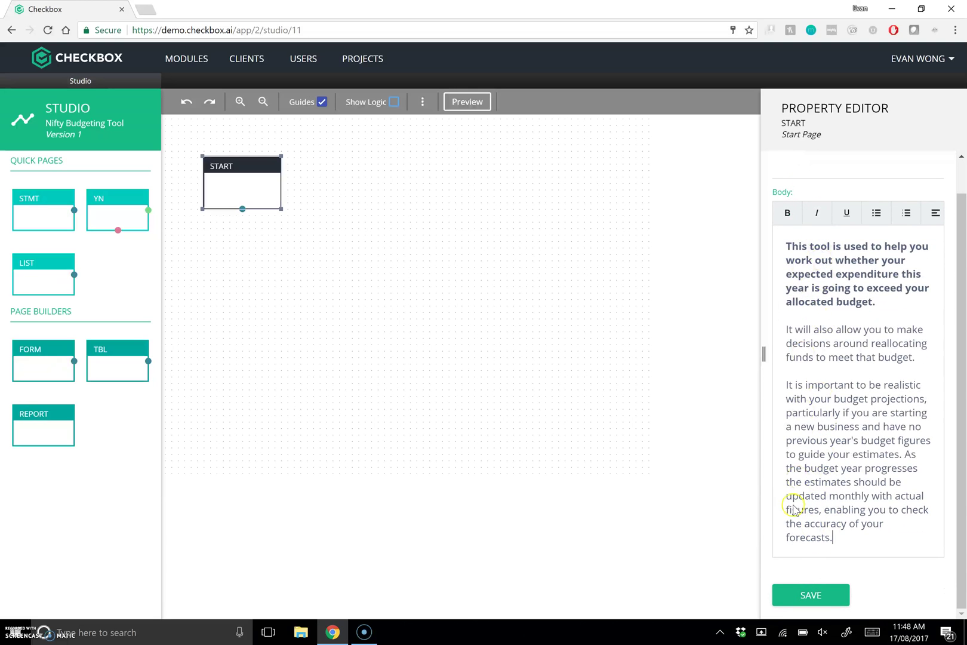
left_click(811, 596)
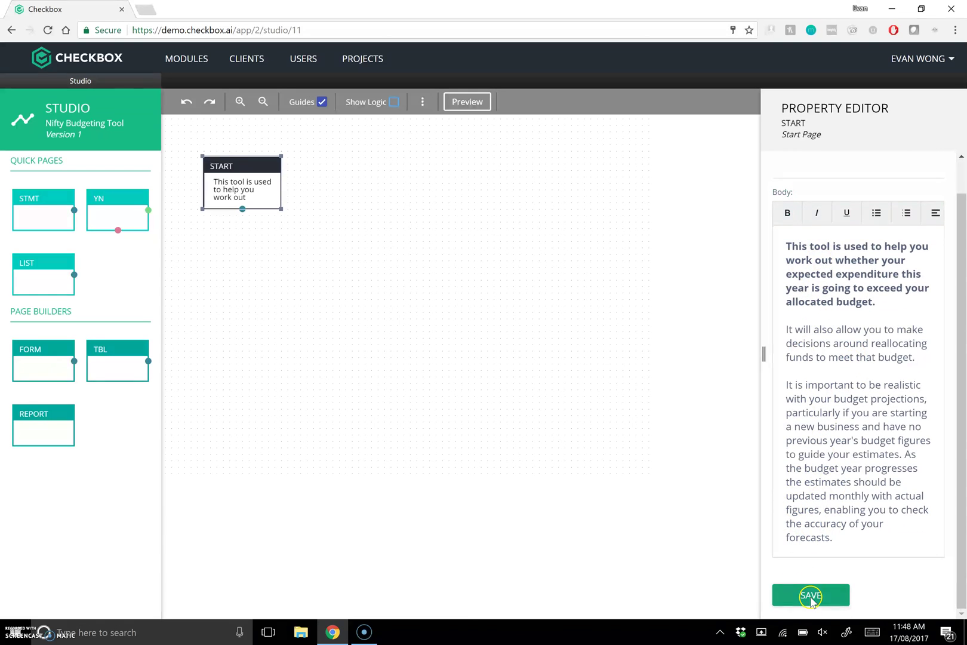
Set the START page header to 'Nifty Budgeting Tool' and save it
scroll(776, 287, "up", 1)
left_click(803, 203)
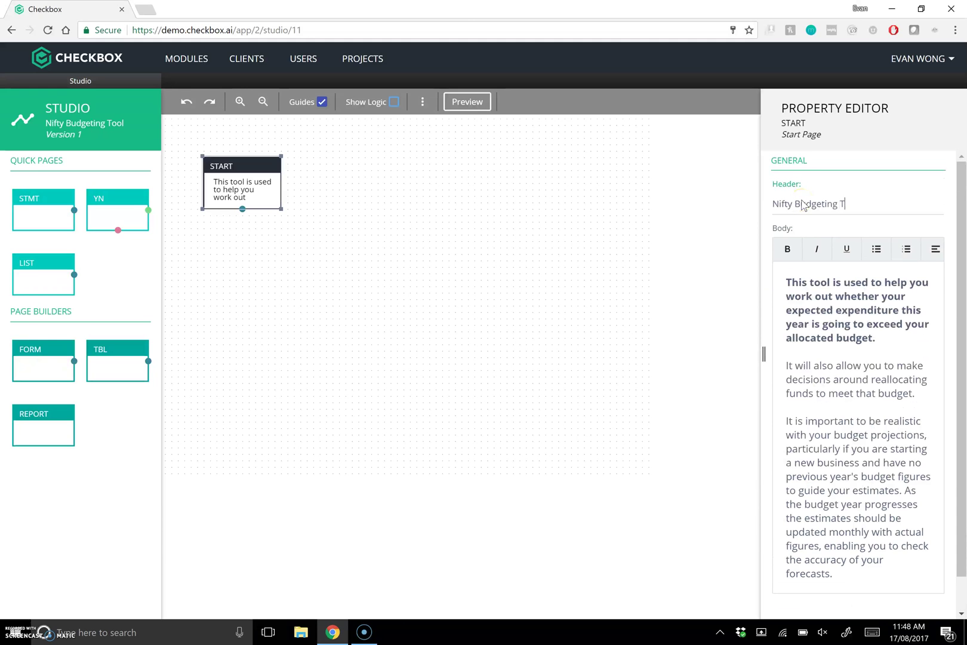
scroll(804, 205, "down", 1)
left_click(818, 595)
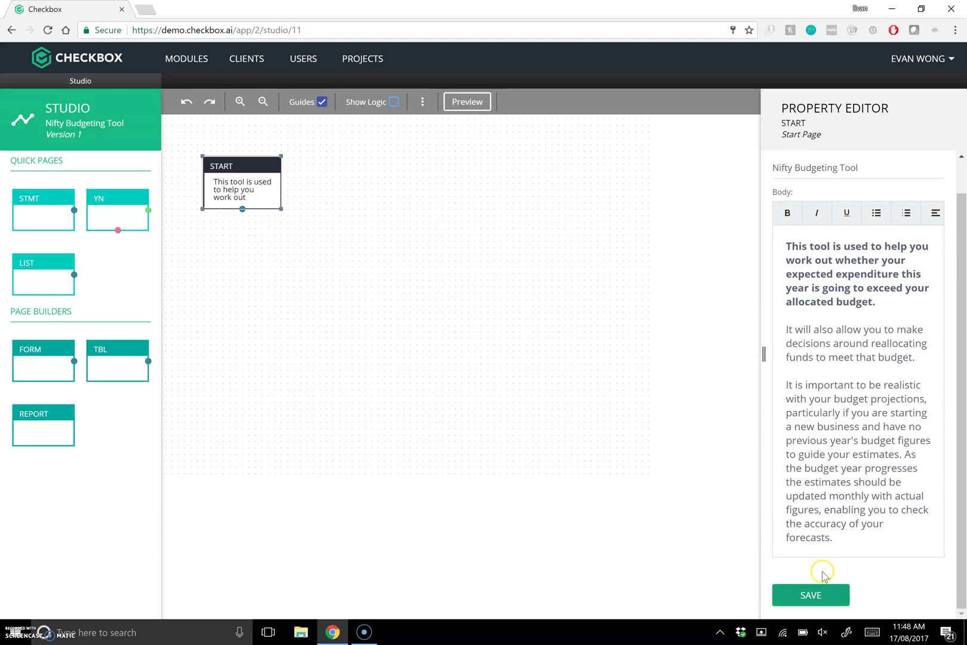
left_click(584, 325)
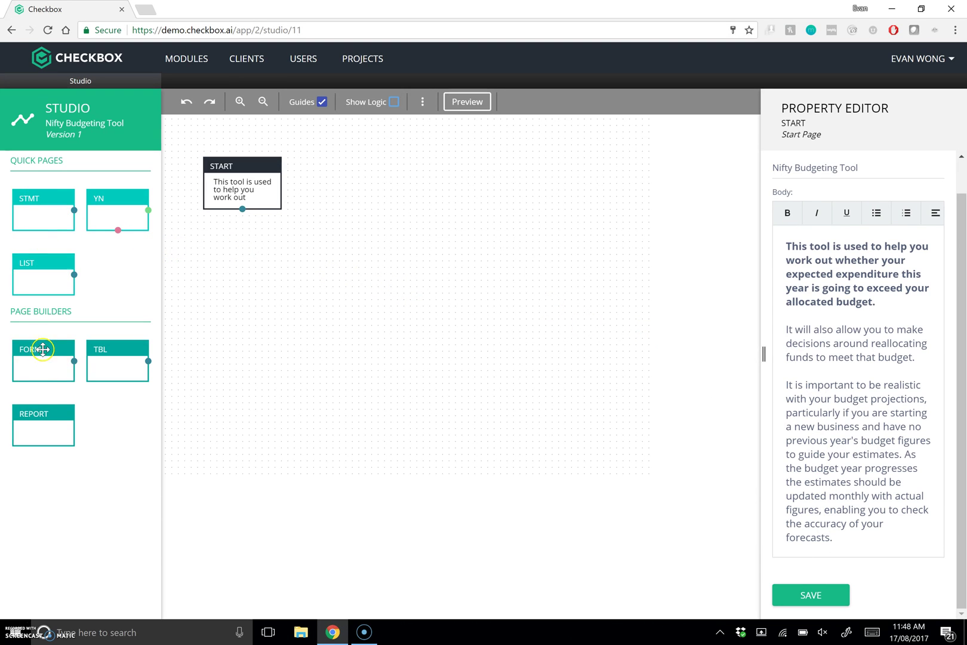
Link a new FORM1 page after START, name it Personal Information, and open its Form Builder
left_click_drag(37, 363, 251, 267)
left_click_drag(242, 220, 250, 263)
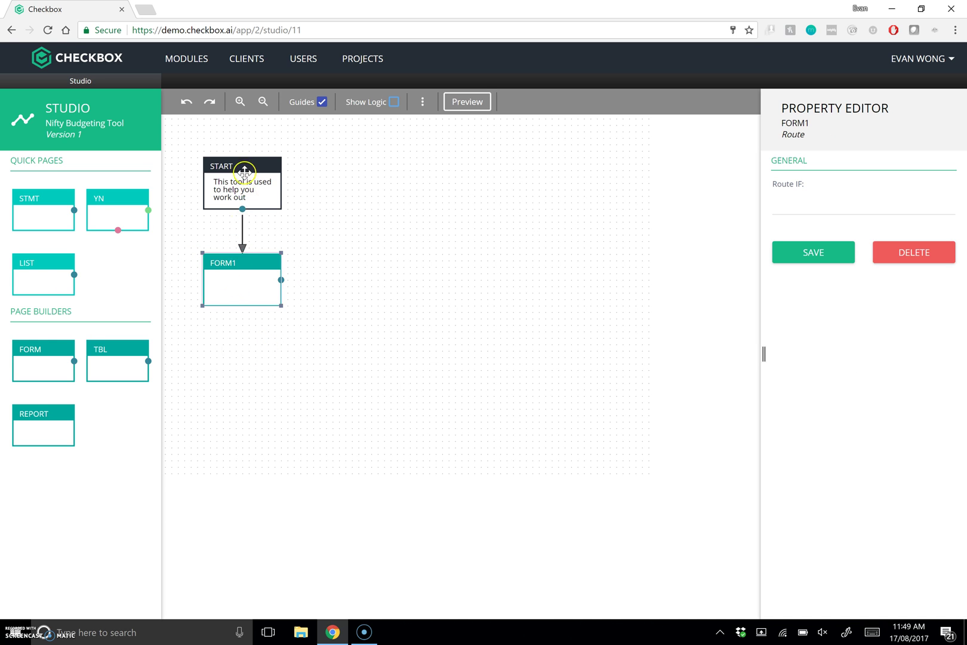
left_click(241, 274)
left_click(791, 206)
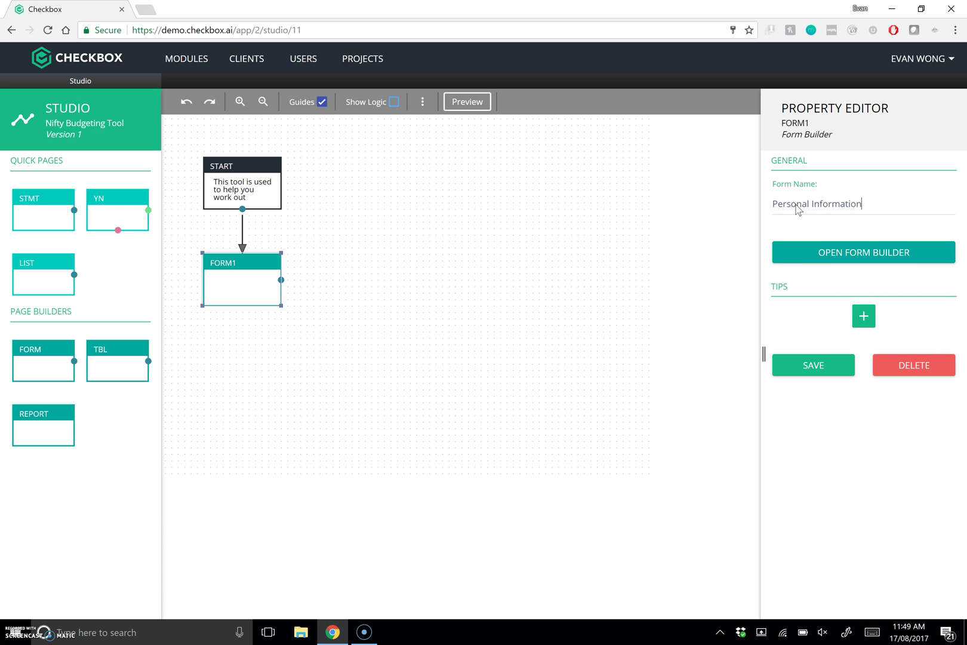
left_click(820, 365)
left_click(832, 251)
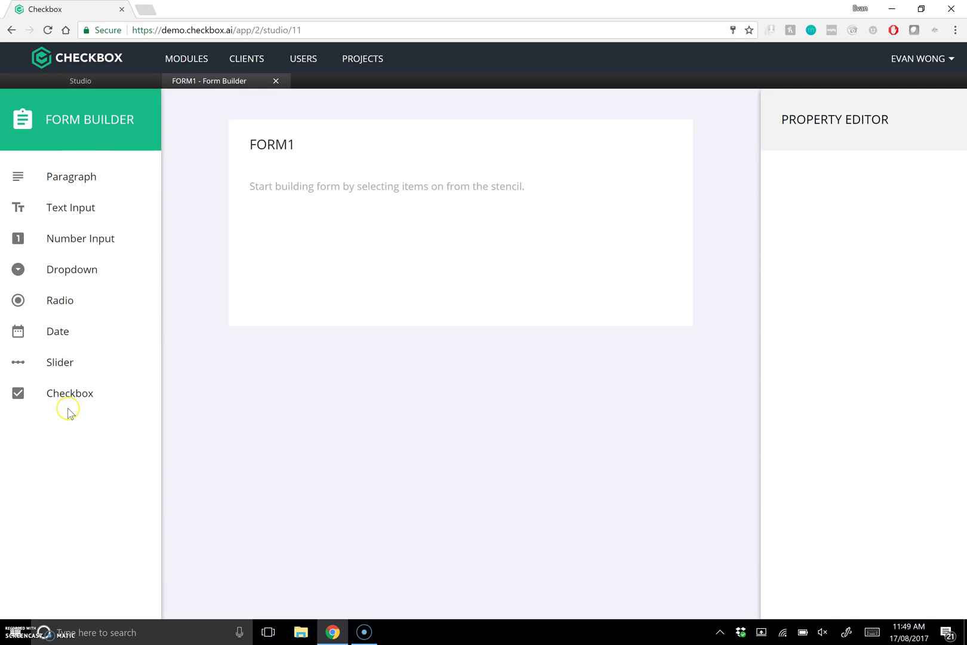
Add a paragraph reading 'Your personal information is important to us.' and save it
left_click(111, 178)
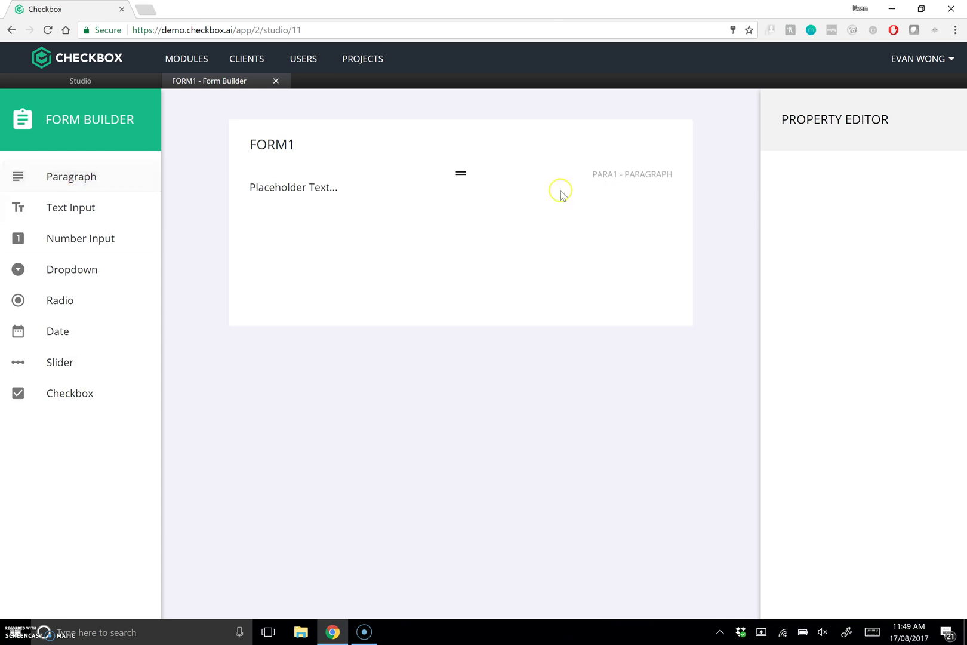
left_click(501, 185)
triple_click(820, 224)
type("Y")
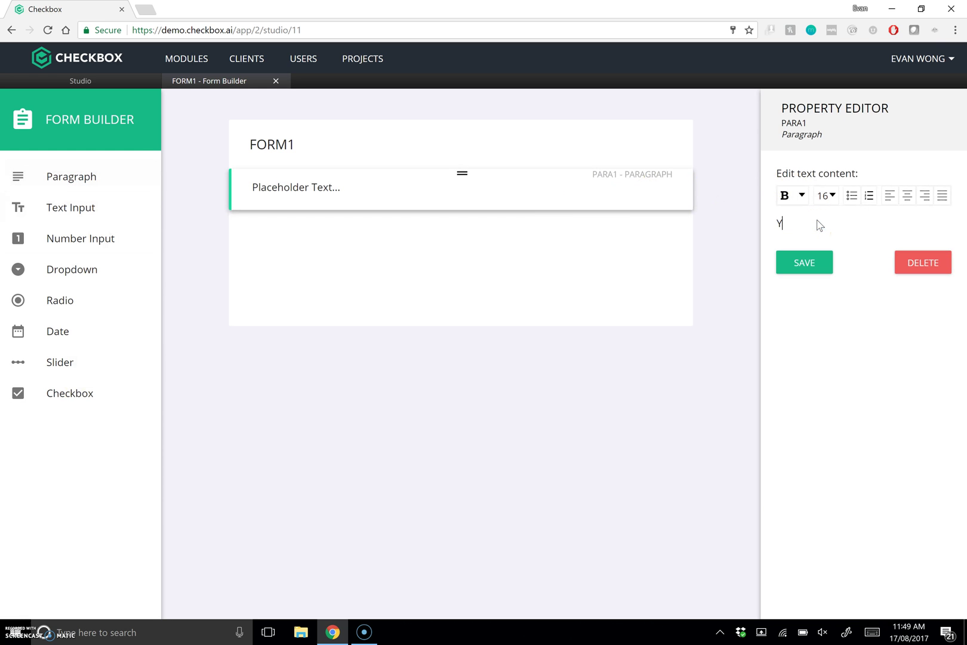
type("our personal information is important to us.")
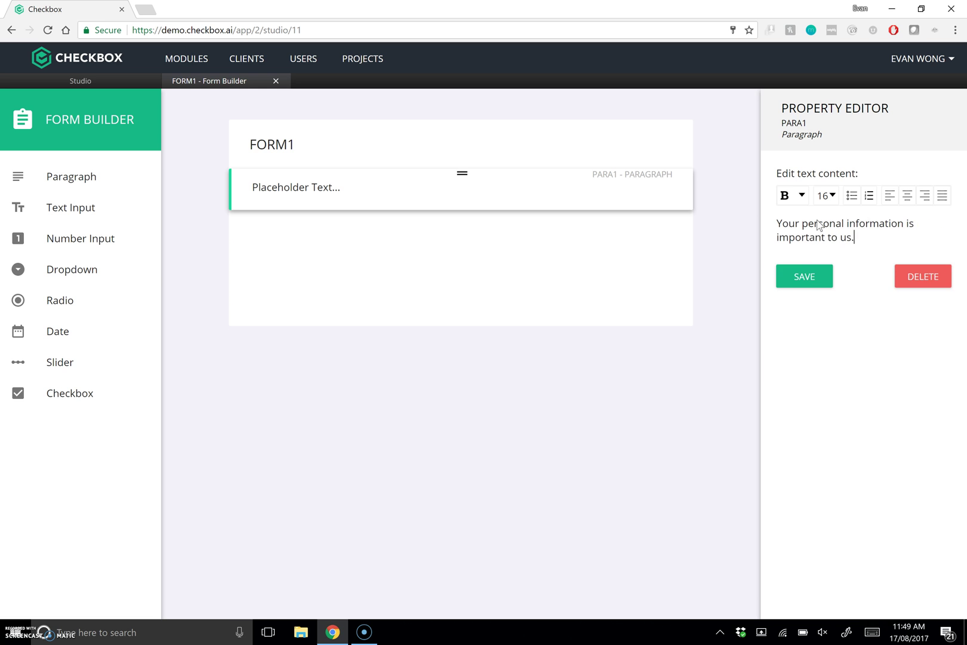
left_click(813, 280)
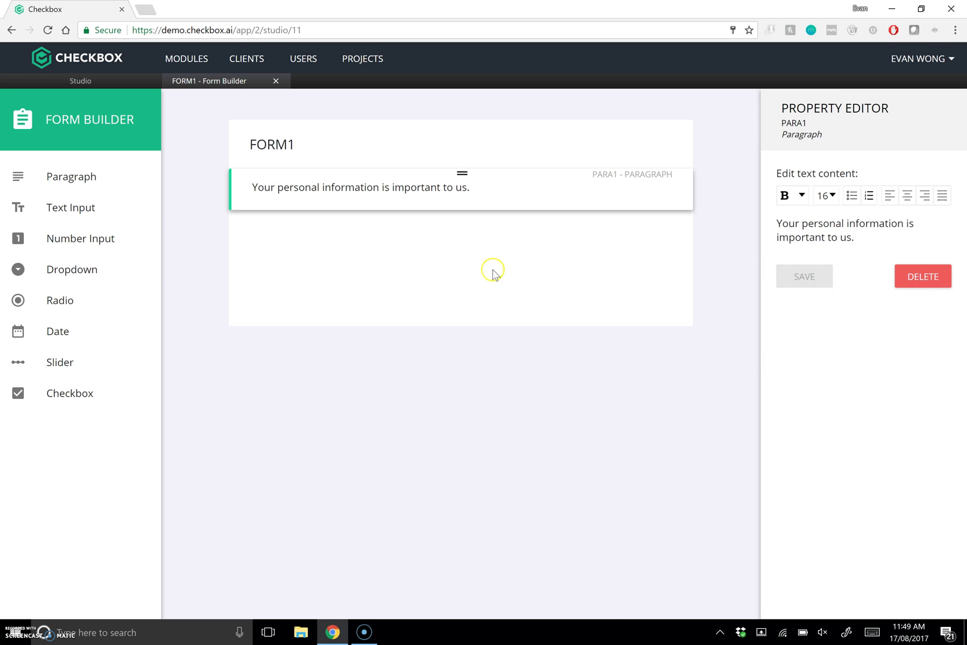
left_click(492, 272)
Add text fields labelled Name and Company, then a dropdown below them
left_click_drag(81, 214, 326, 233)
left_click(838, 180)
type("Name")
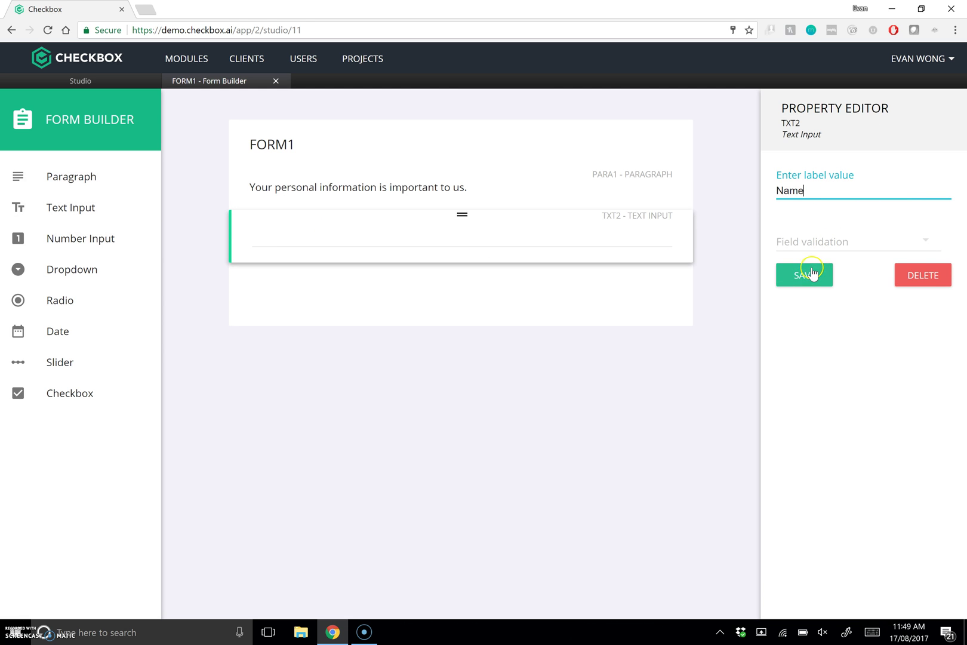
left_click(811, 277)
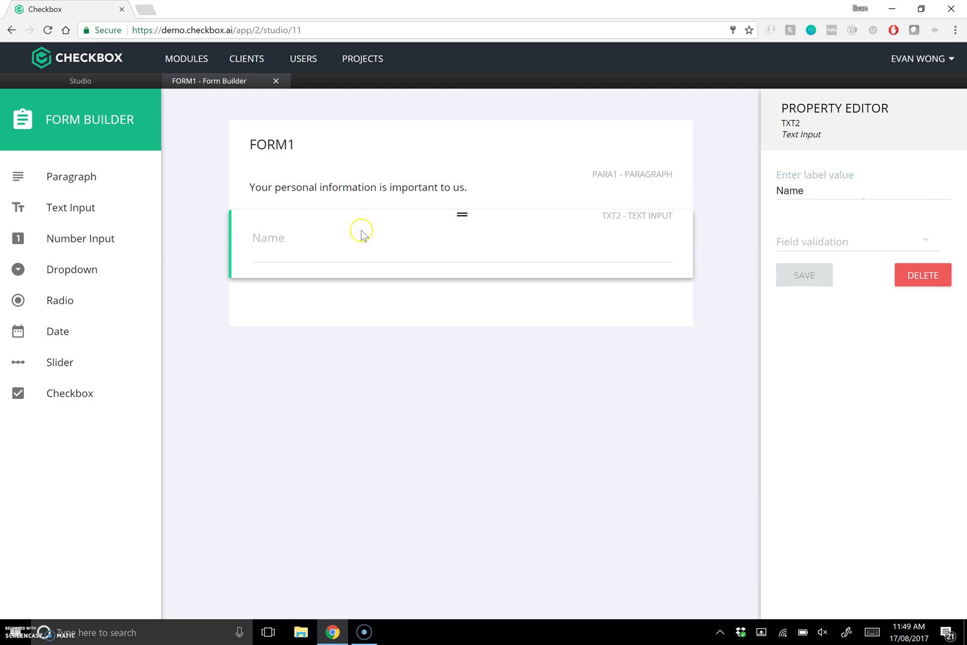
left_click_drag(82, 209, 674, 263)
left_click(798, 191)
type("Company")
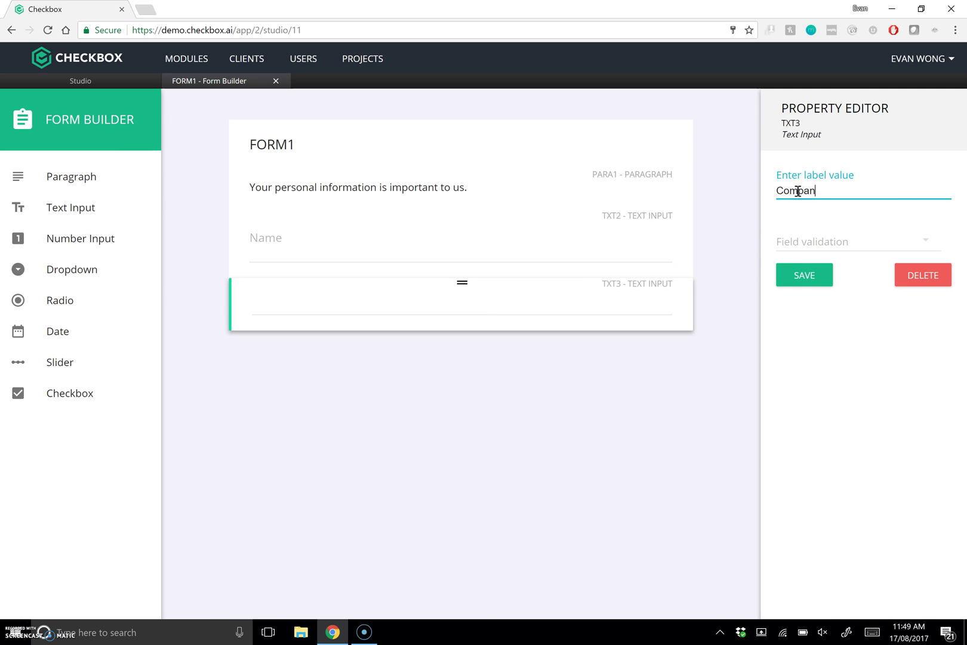
left_click(801, 277)
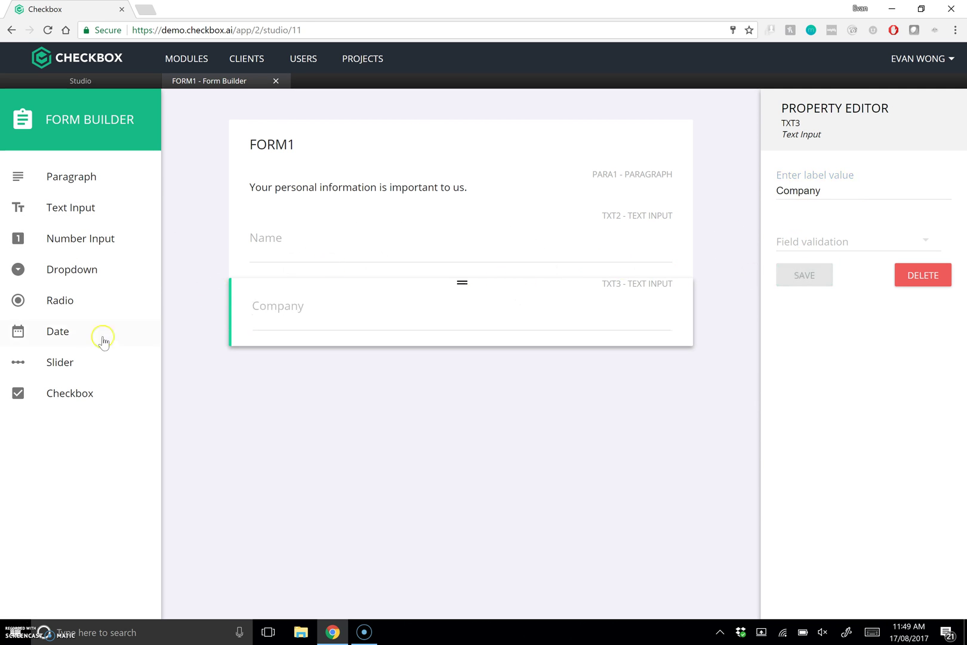
left_click_drag(67, 258, 330, 396)
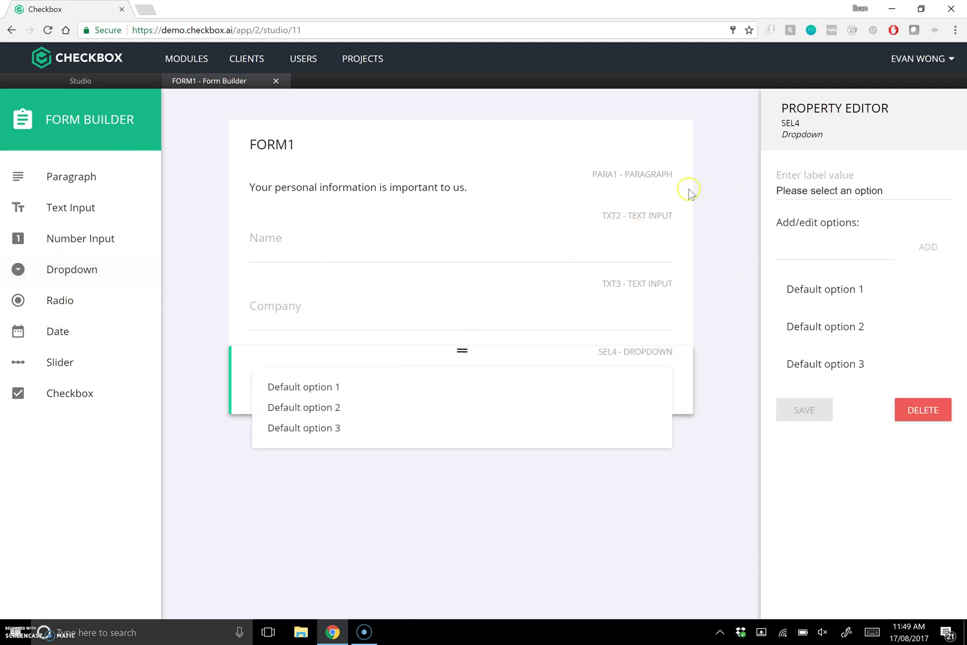
Label the dropdown Role and rename its default choices to Consultant, Manager and Director
triple_click(807, 191)
type("Role")
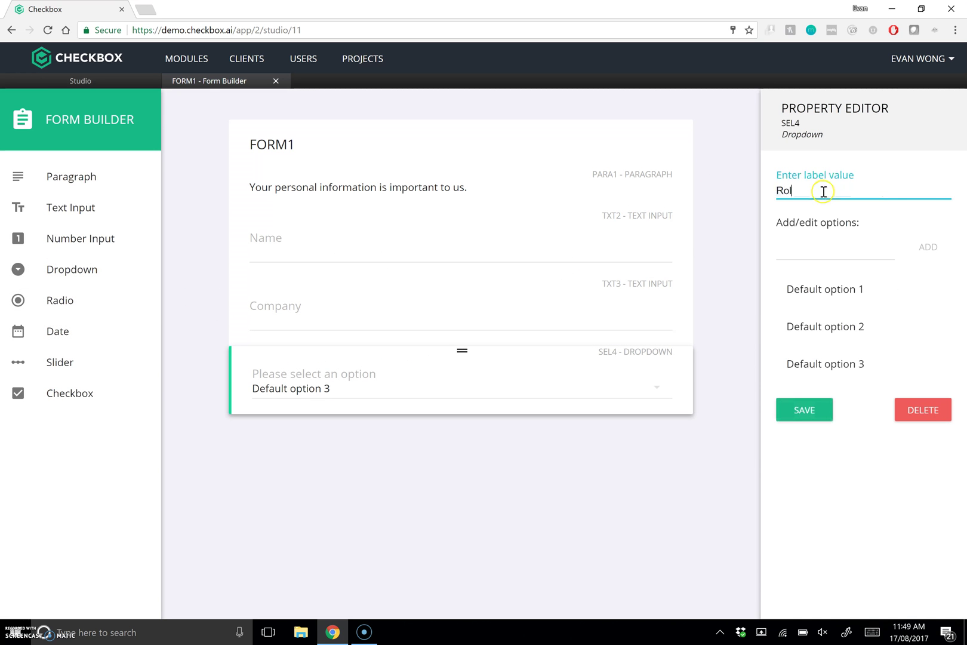
left_click(833, 285)
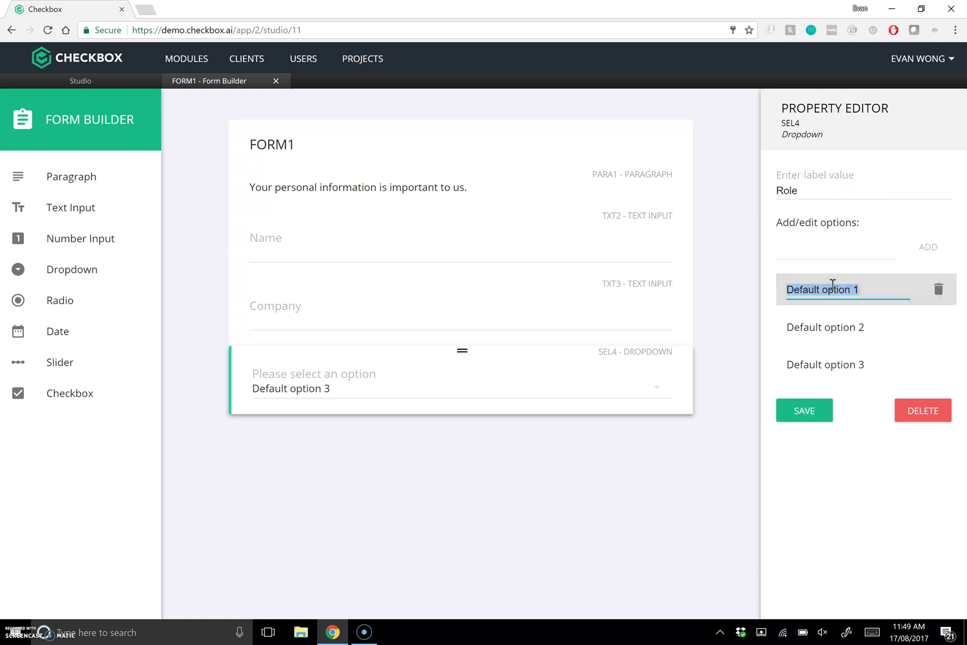
type("Consultant")
left_click(829, 326)
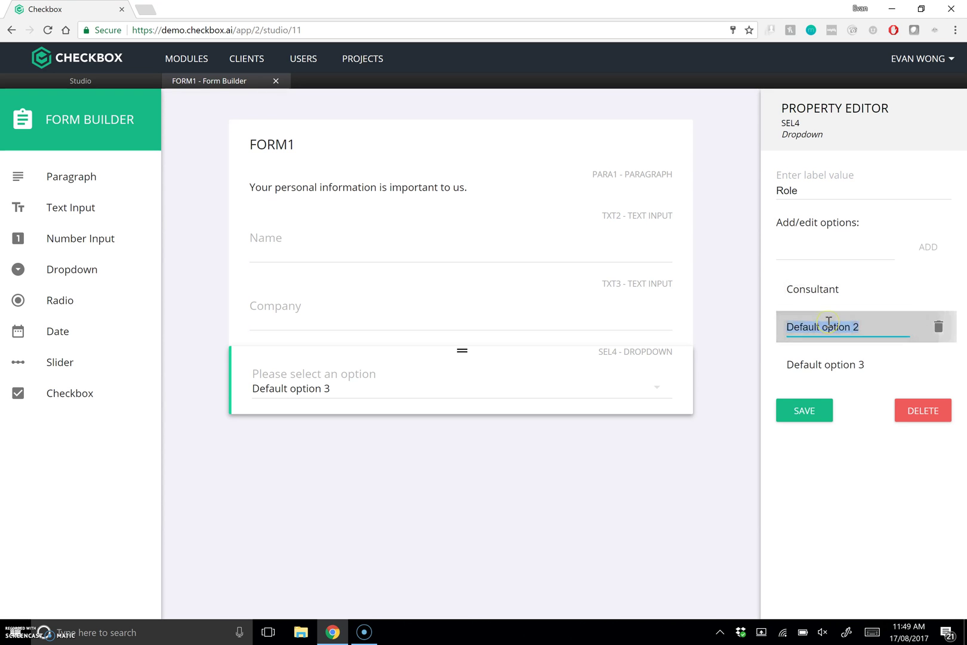
type("Manager")
left_click(831, 365)
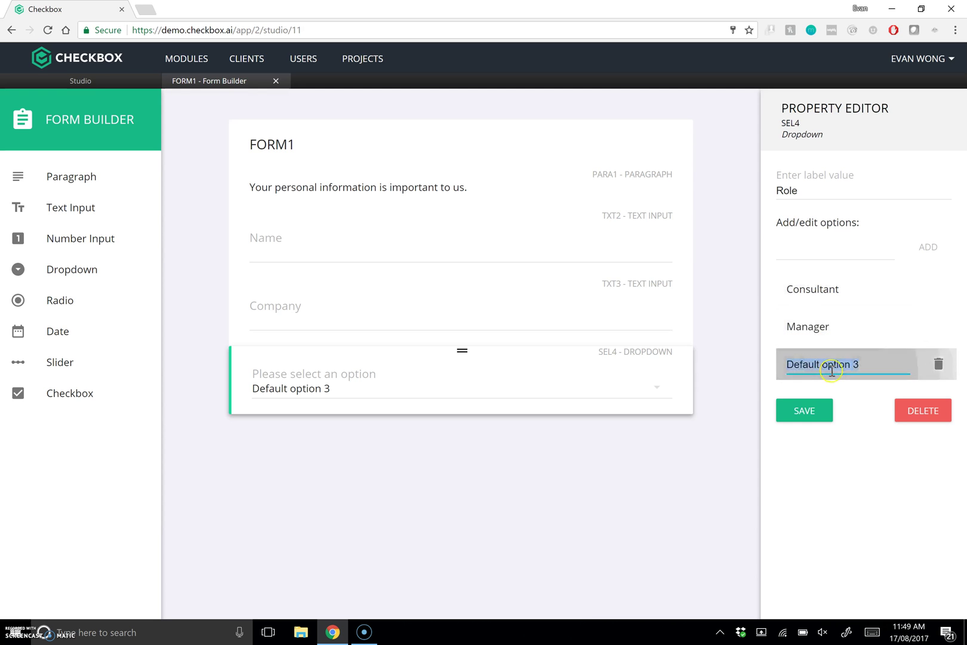
type("Director")
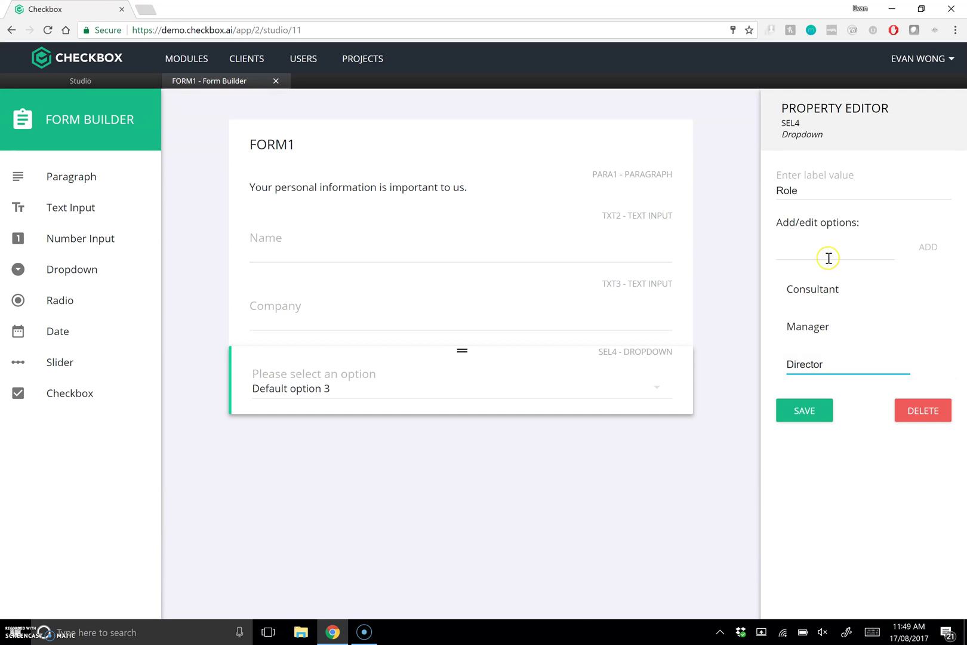
Add Partner as a fourth choice, save the dropdown, and return to the Studio flow
left_click(829, 258)
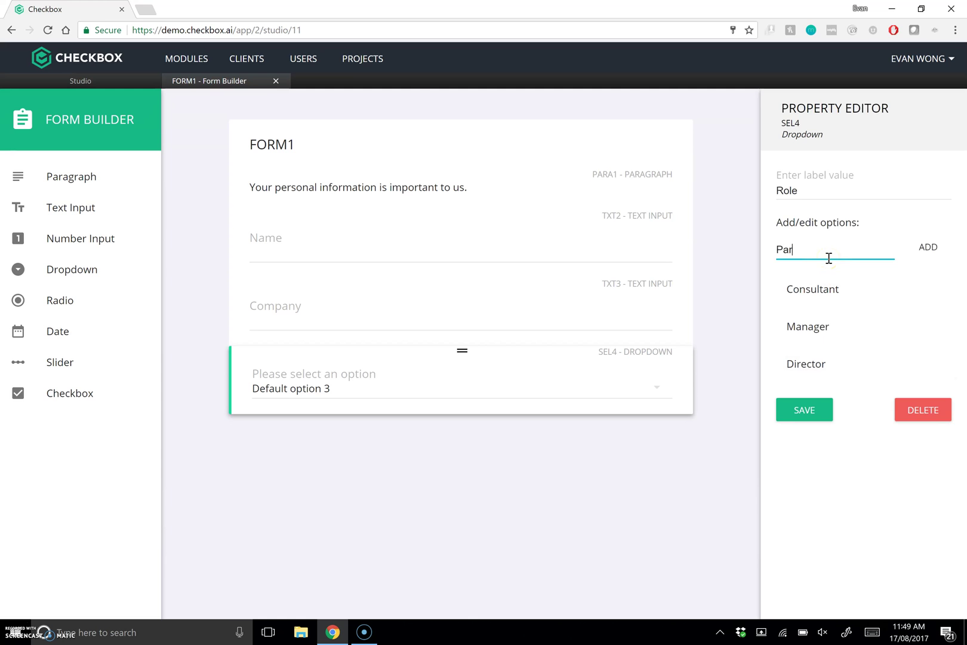
left_click(924, 248)
left_click(804, 448)
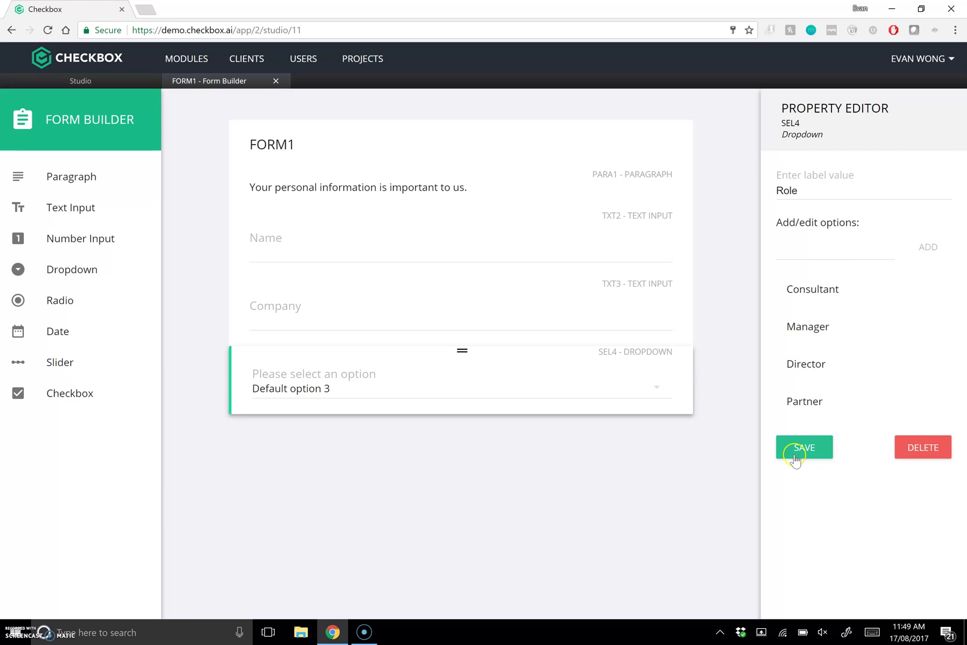
left_click(541, 487)
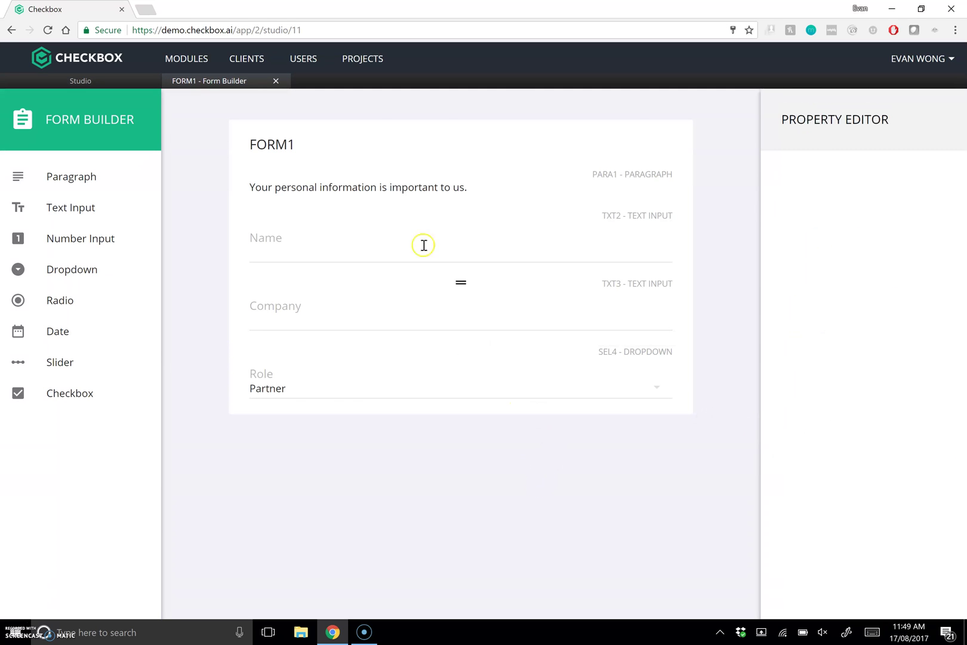
left_click(275, 82)
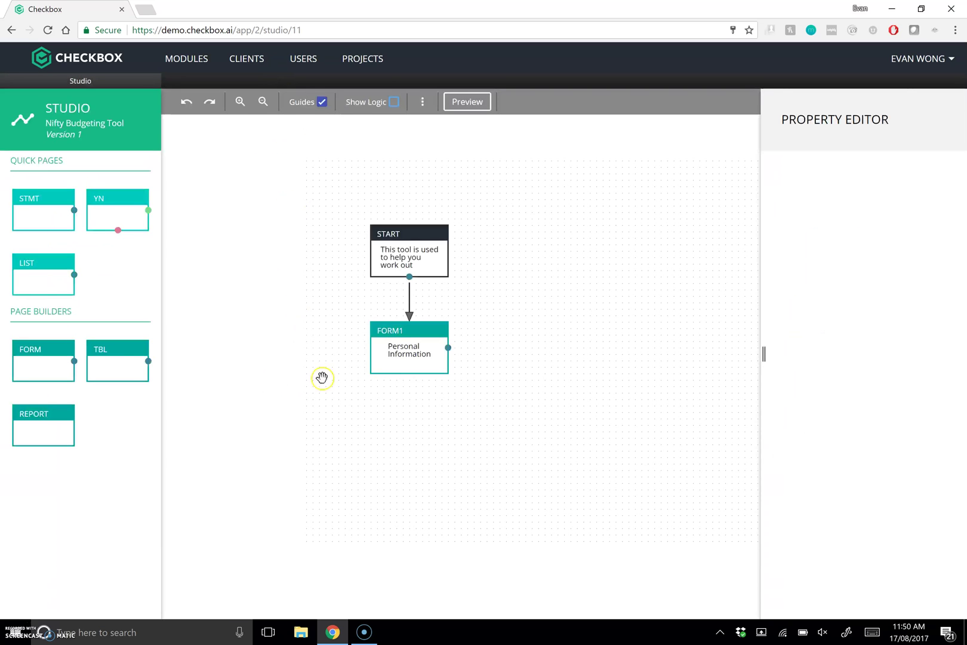
left_click(466, 104)
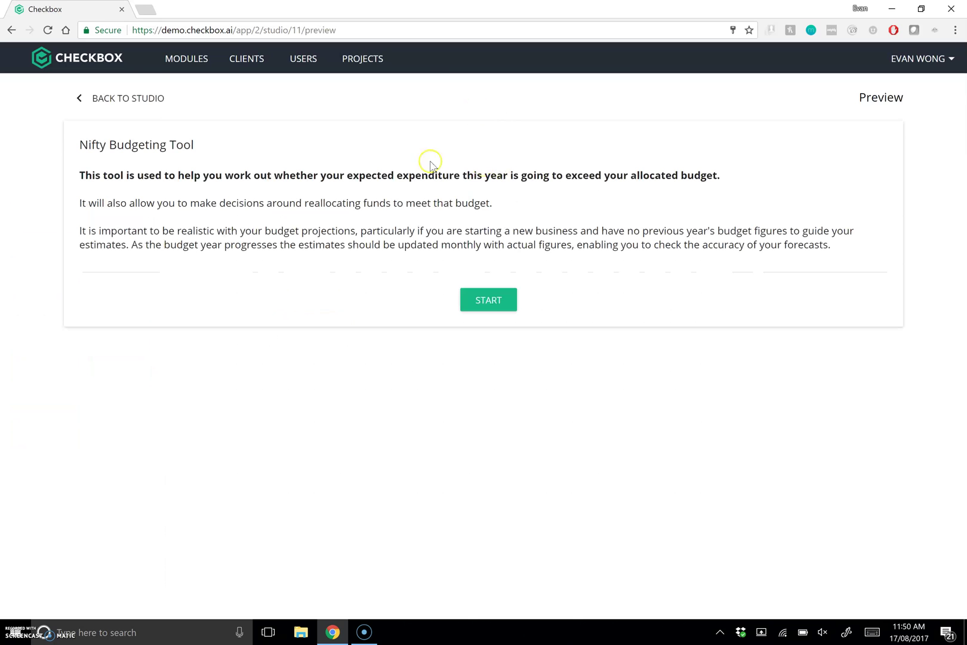
left_click(487, 300)
left_click(246, 224)
left_click(234, 266)
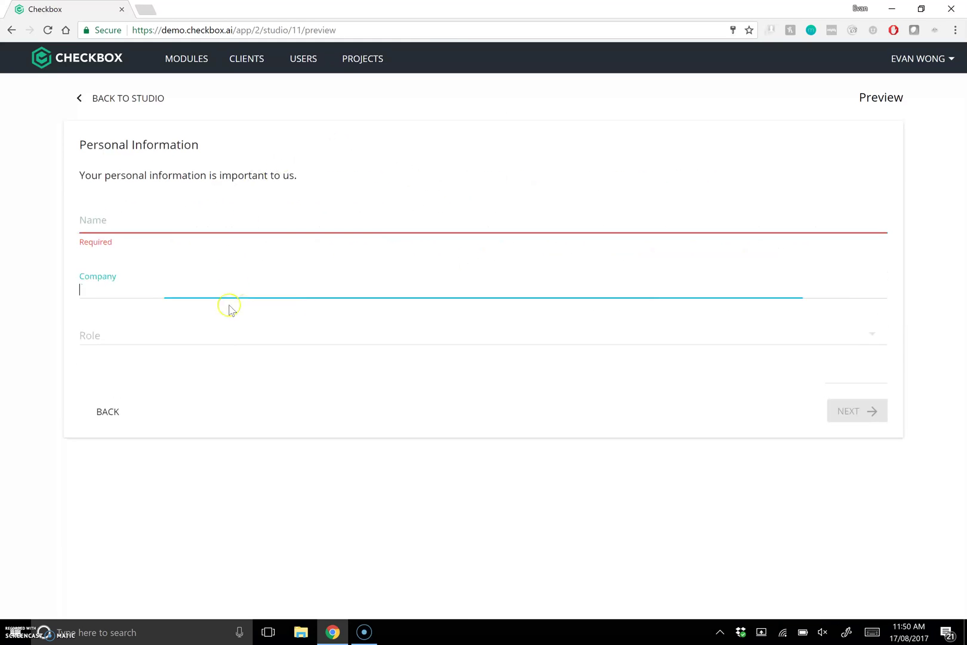
left_click(227, 306)
left_click(115, 358)
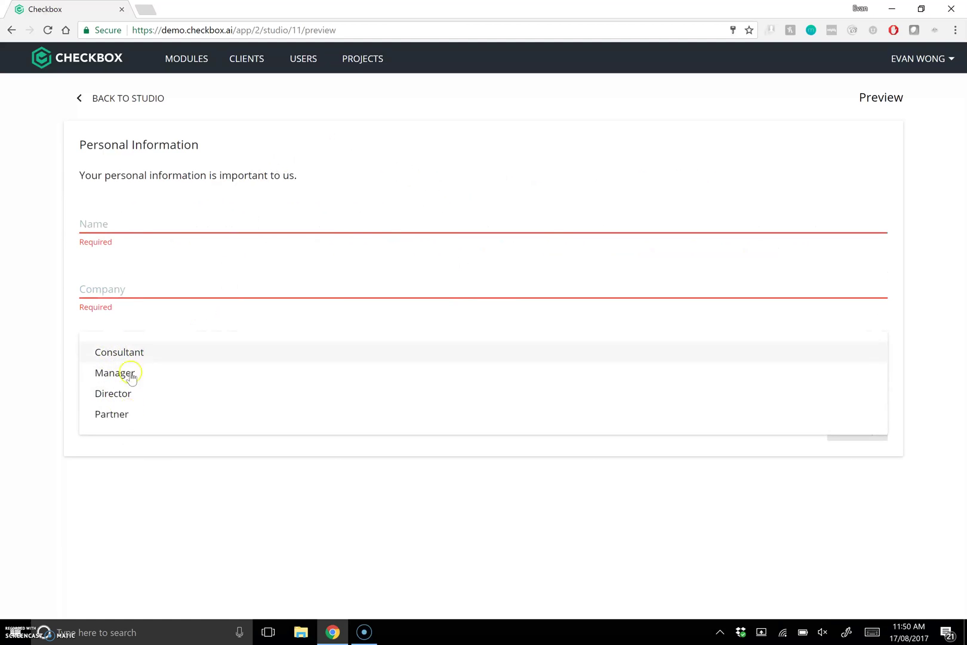
left_click(54, 366)
left_click(125, 97)
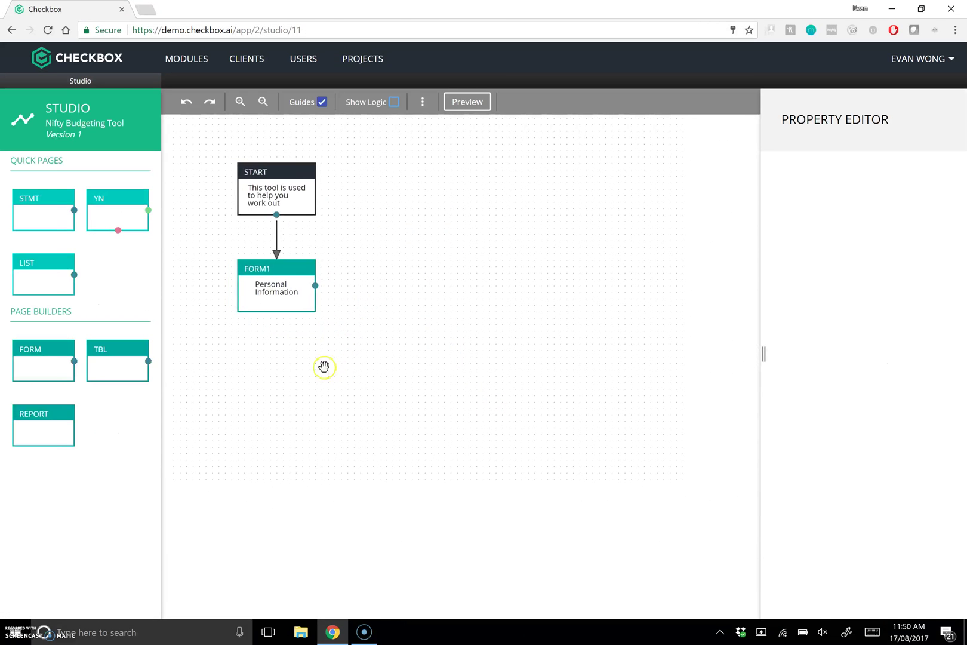
Connect a new LIST2 page after FORM1 with the procurement prompt, list item label Item, and a new tip
left_click_drag(35, 284, 406, 294)
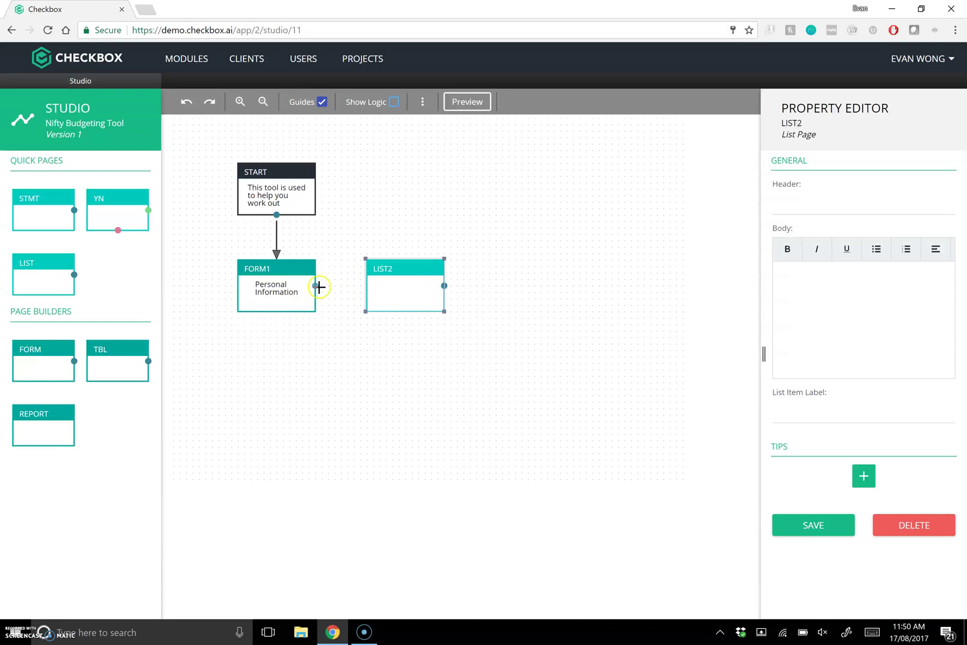
left_click_drag(316, 285, 380, 292)
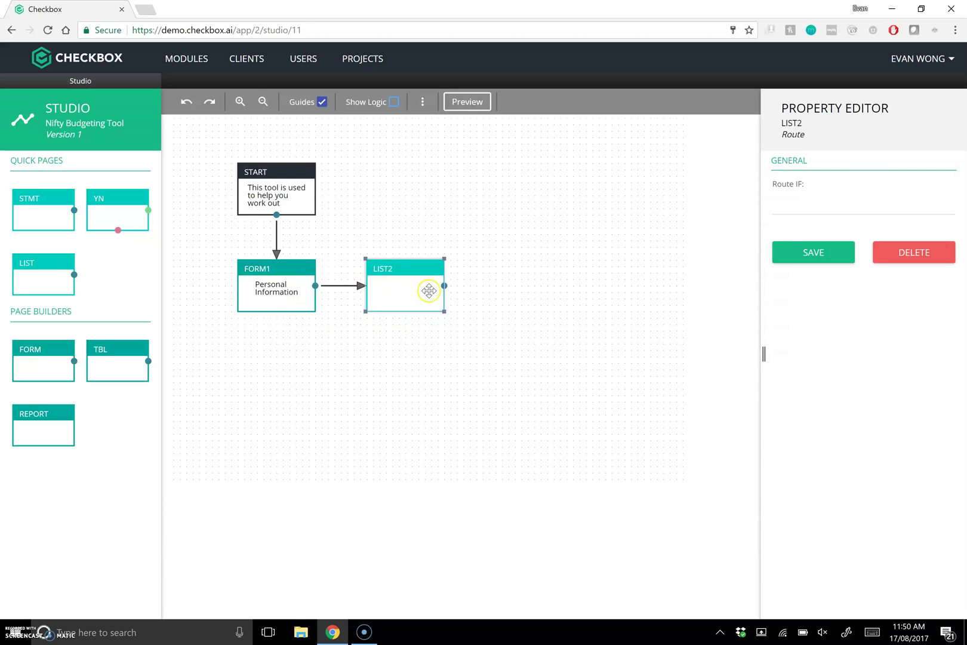
left_click(812, 319)
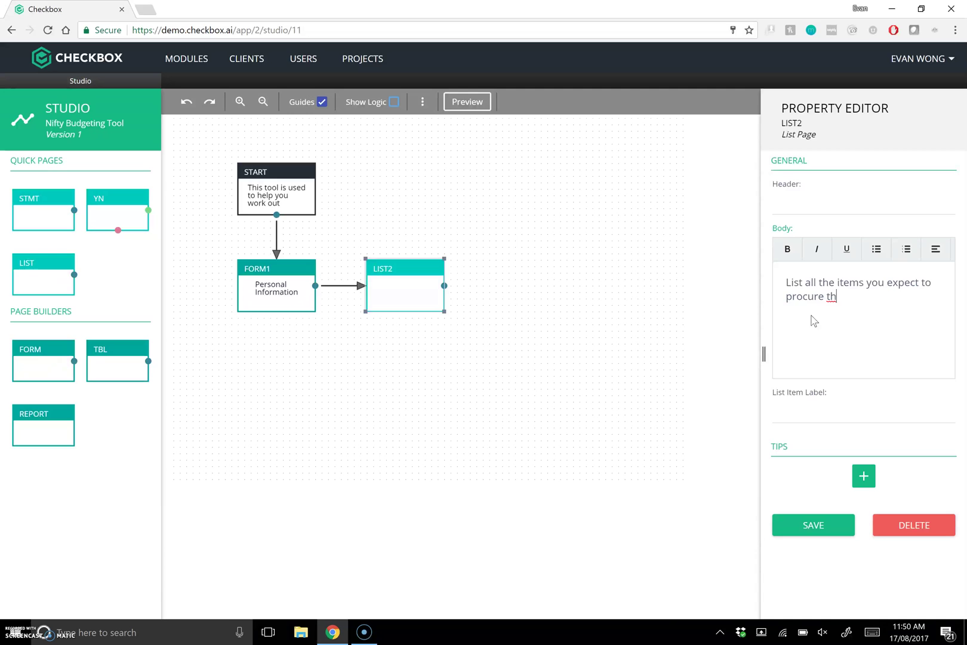
left_click(810, 410)
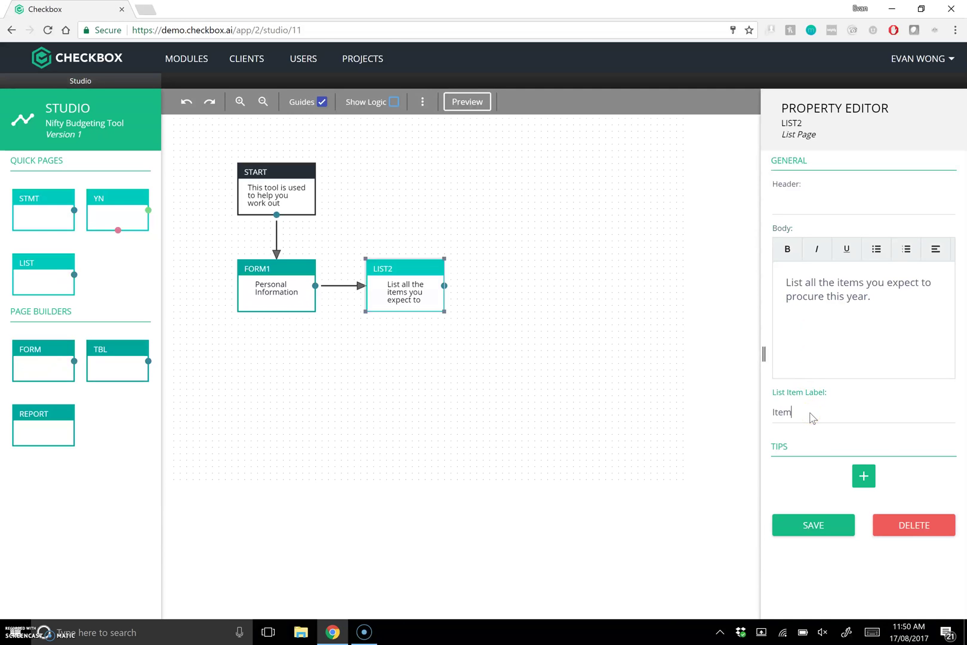
left_click(864, 477)
left_click(853, 482)
Fill in the first tip with the definition of Procure and save the LIST2 page
scroll(842, 507, "down", 1)
triple_click(834, 471)
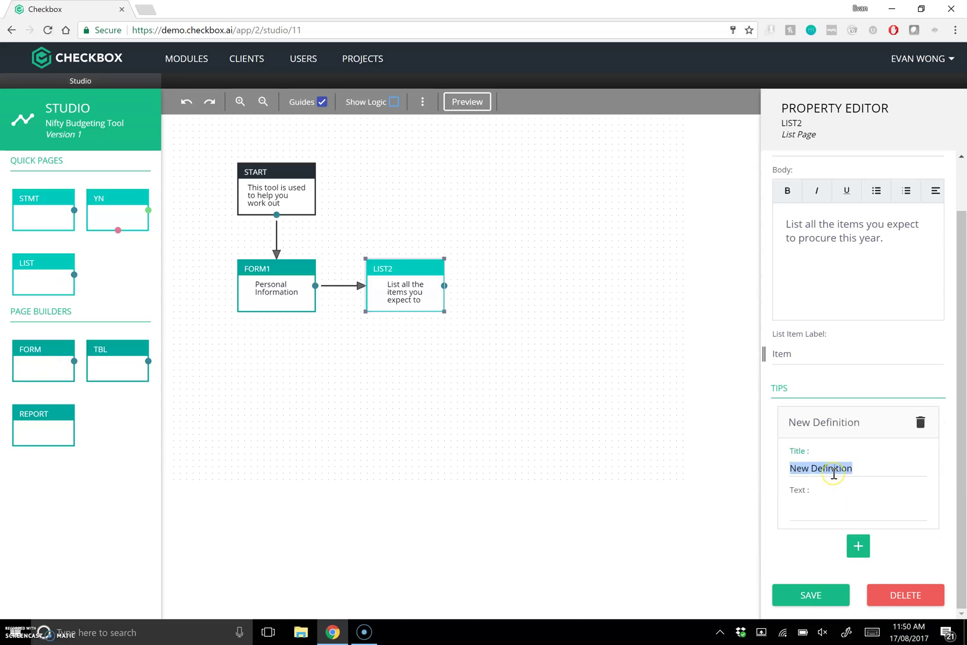
type("Procure")
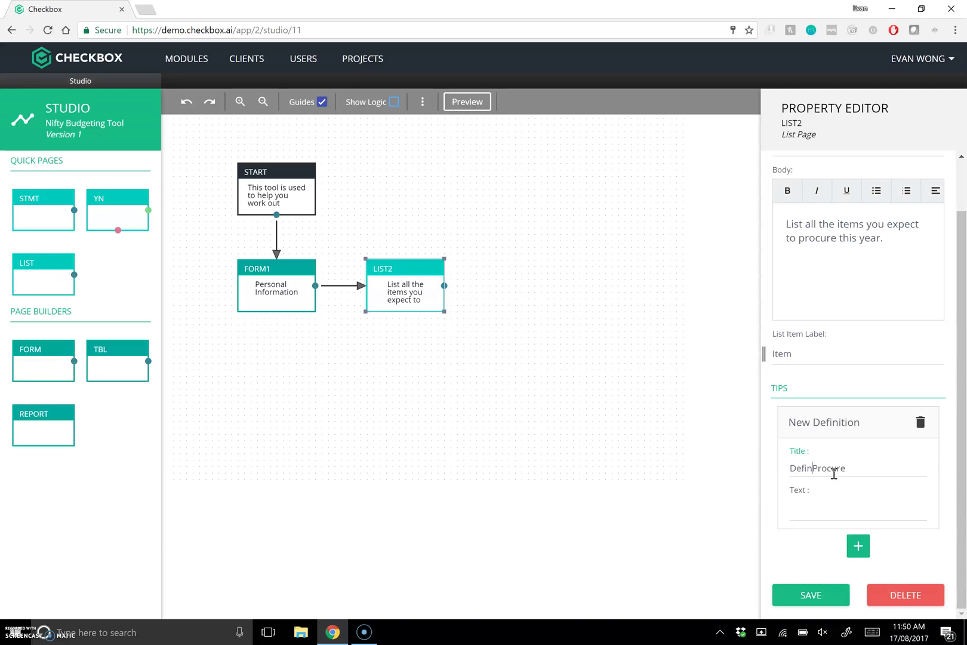
type("fo")
left_click(828, 511)
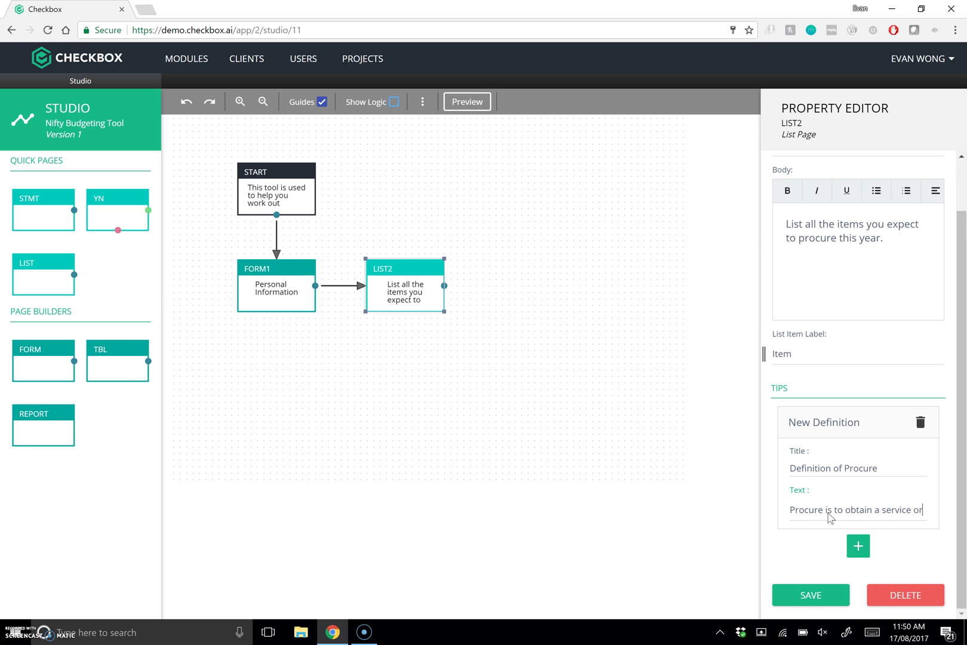
type("good.")
left_click(816, 609)
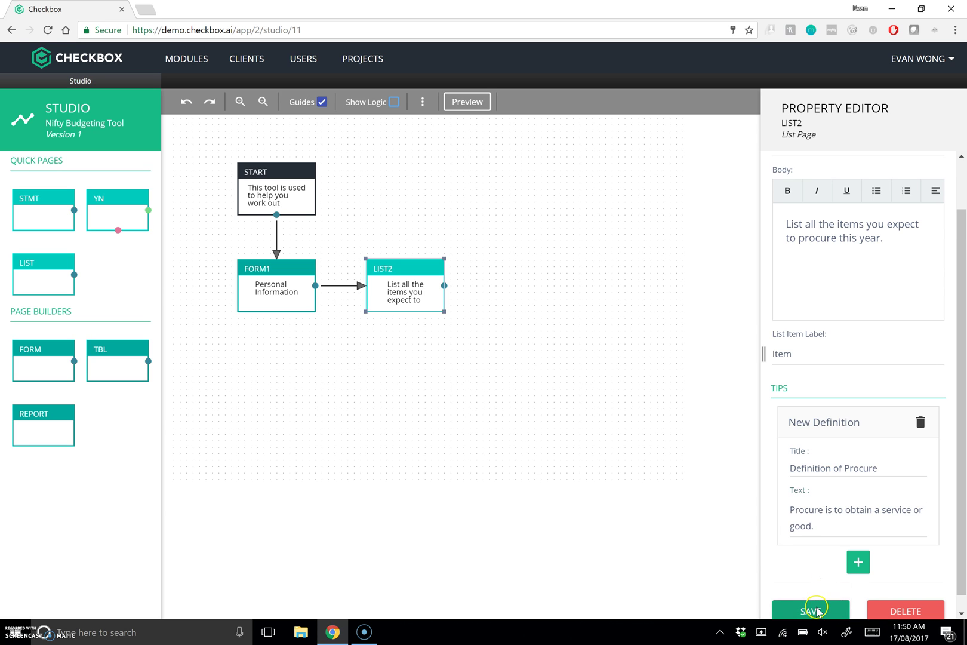
left_click(807, 606)
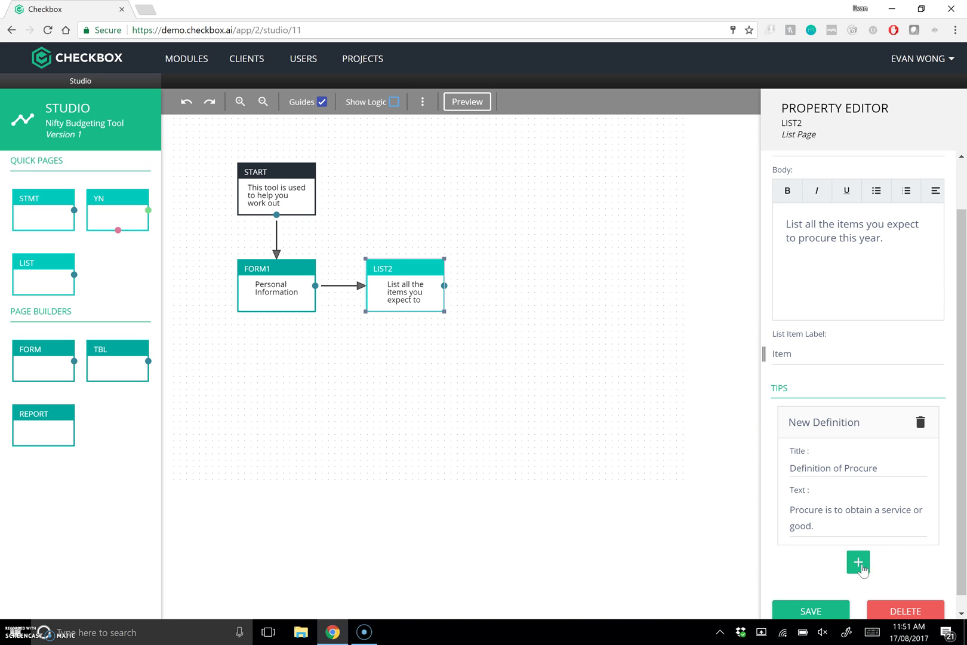
Add a second tip 'Definition of Year' reading 'Year is from 1 July to 31 June.' and save
scroll(849, 259, "up", 2)
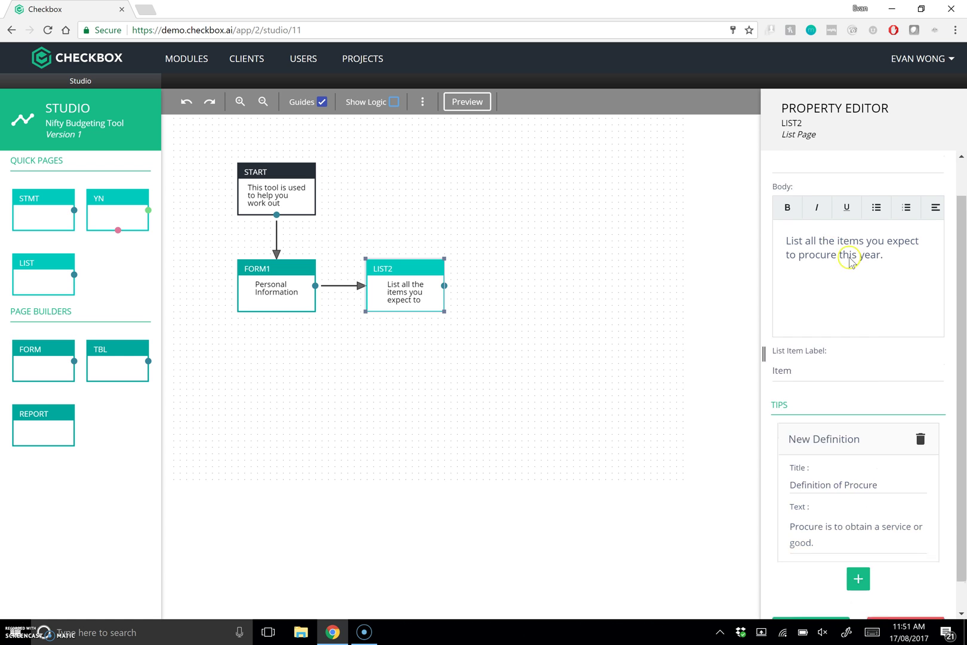
scroll(863, 418, "down", 2)
left_click(863, 559)
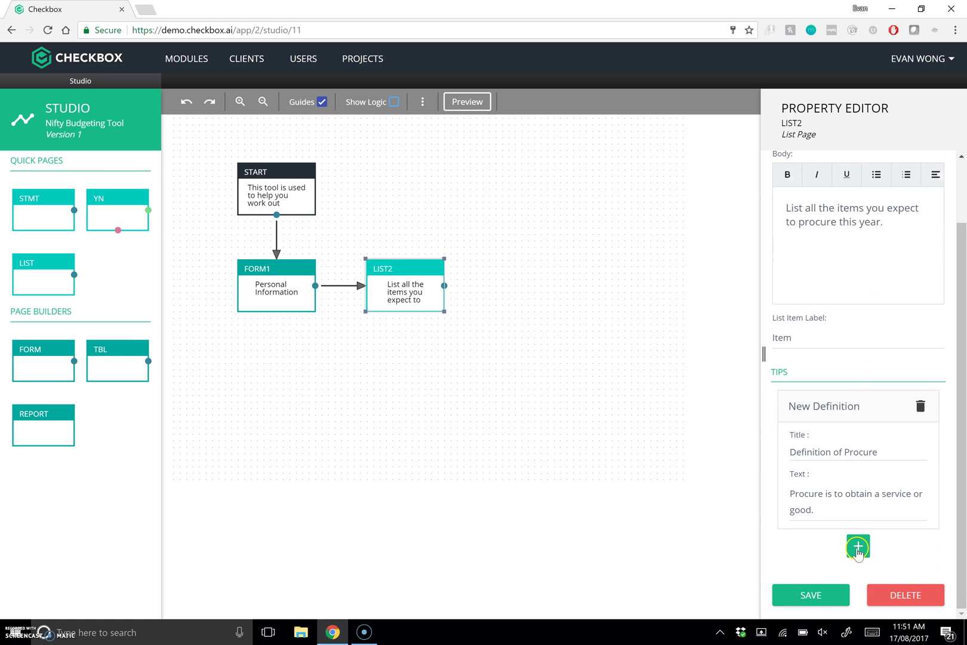
left_click(823, 544)
triple_click(815, 483)
type("Definitio")
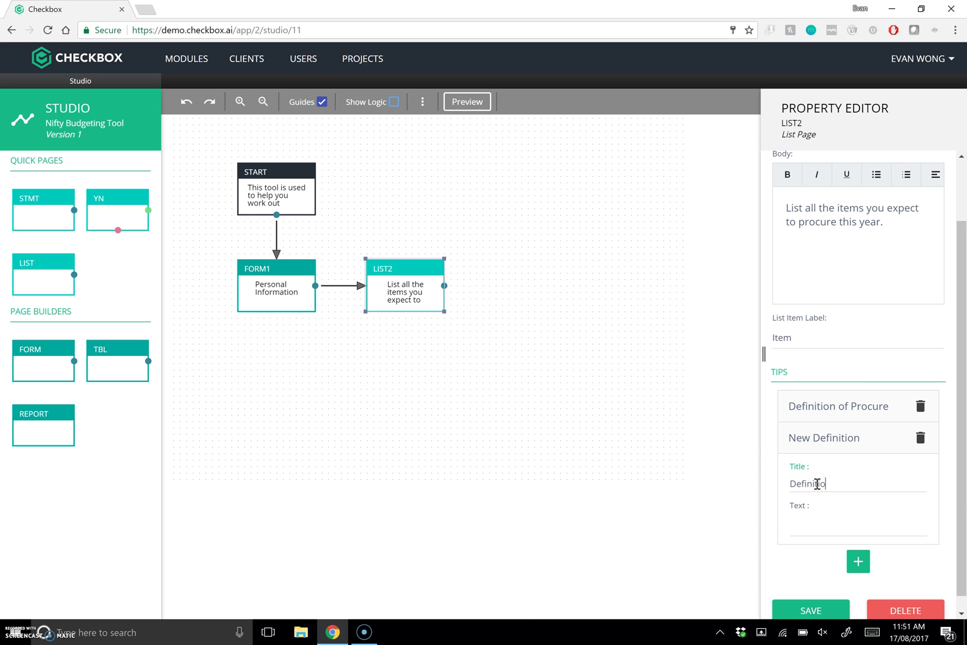
type("n of Year")
left_click(823, 531)
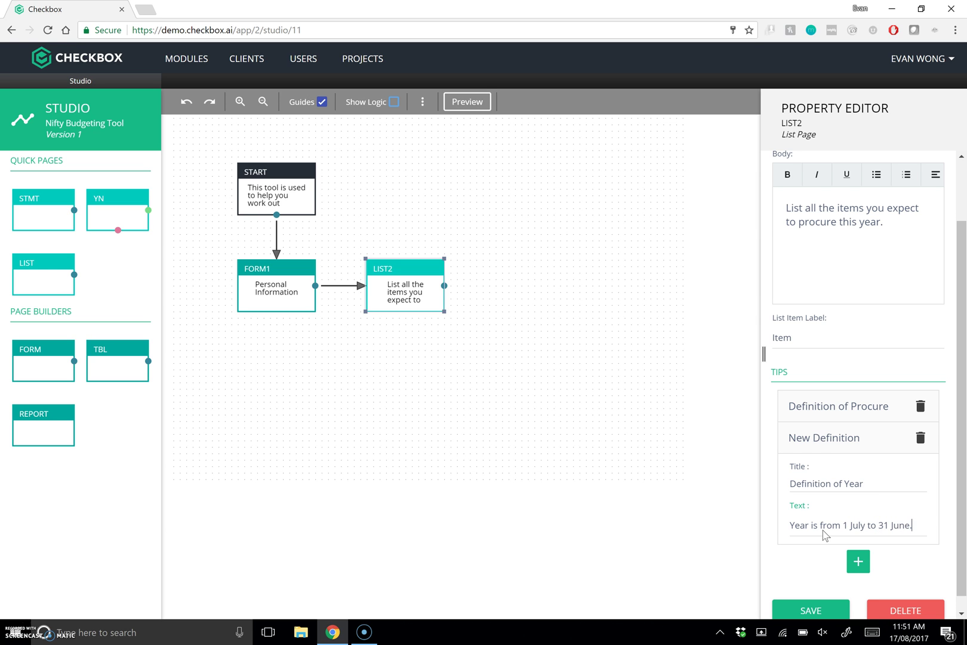
scroll(807, 588, "down", 1)
left_click(808, 601)
left_click(811, 595)
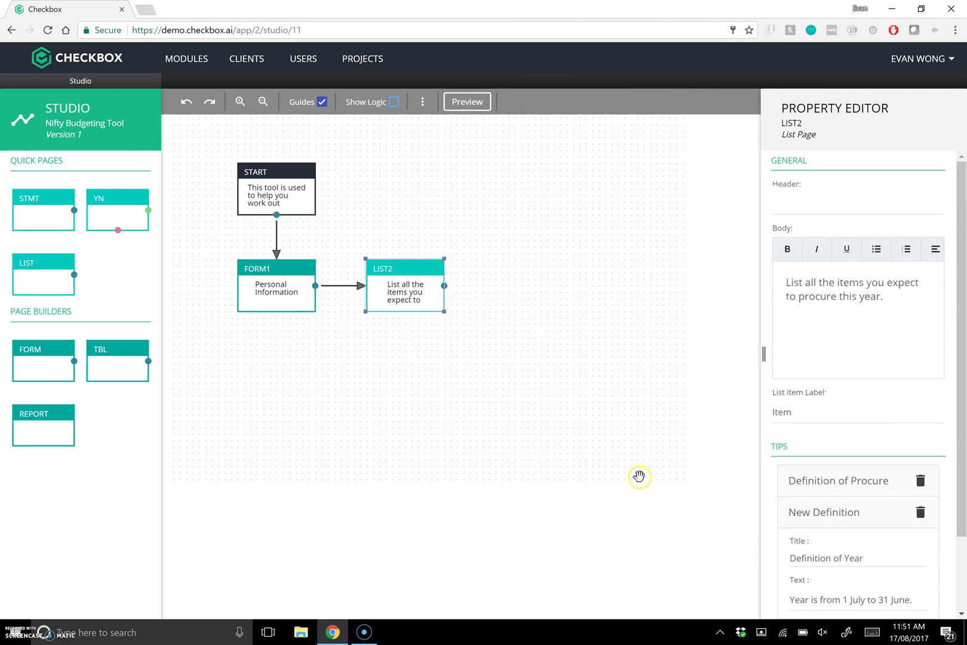
Add a FORM3 page and a YN4 Yes/No page asking 'Are you assigned a budget?'
left_click_drag(550, 494, 458, 391)
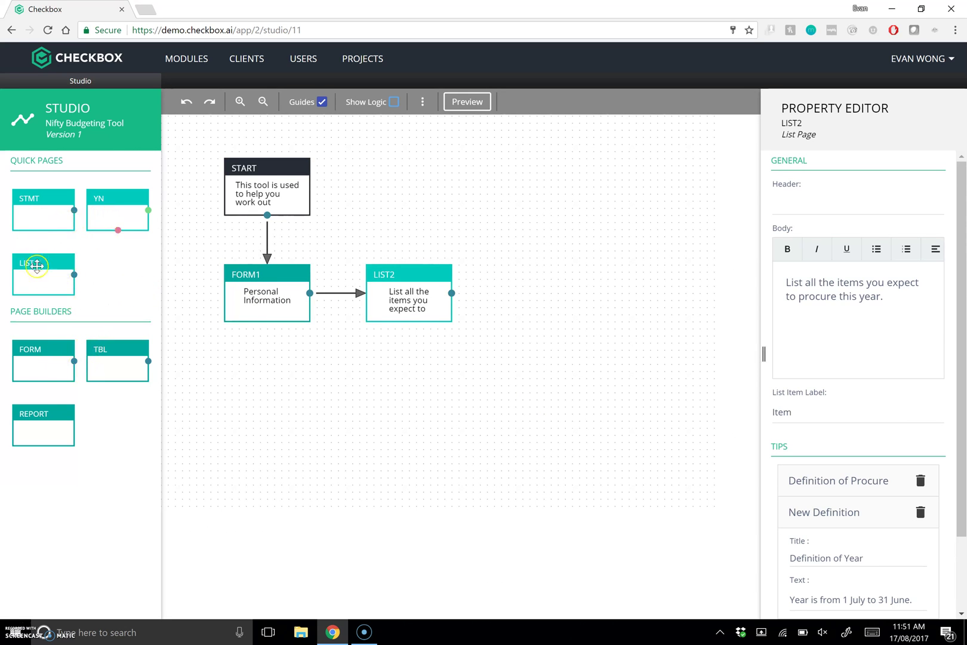
left_click_drag(44, 365, 130, 283)
left_click_drag(190, 270, 525, 379)
left_click_drag(126, 225, 481, 315)
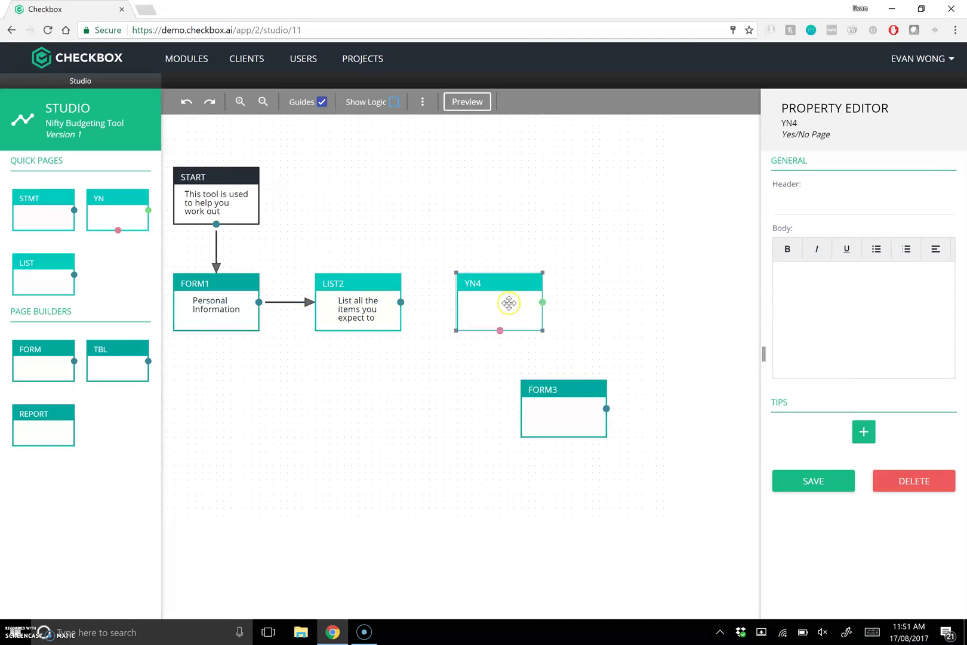
left_click(809, 310)
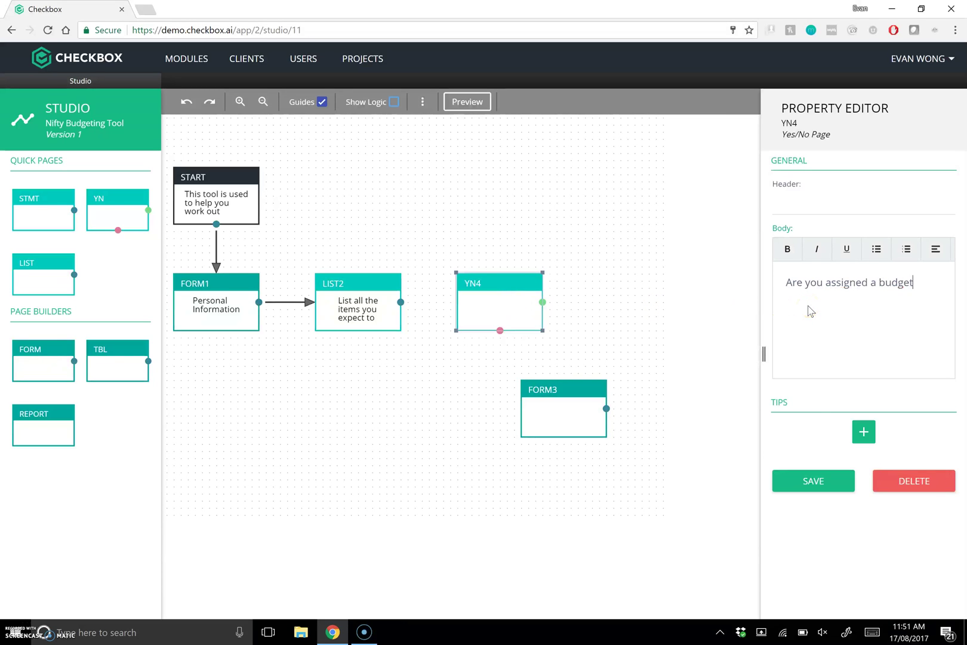
left_click(813, 480)
Connect LIST2 to YN4 and route YN4's Yes answer to FORM3
left_click_drag(400, 302, 475, 315)
left_click_drag(577, 425, 649, 330)
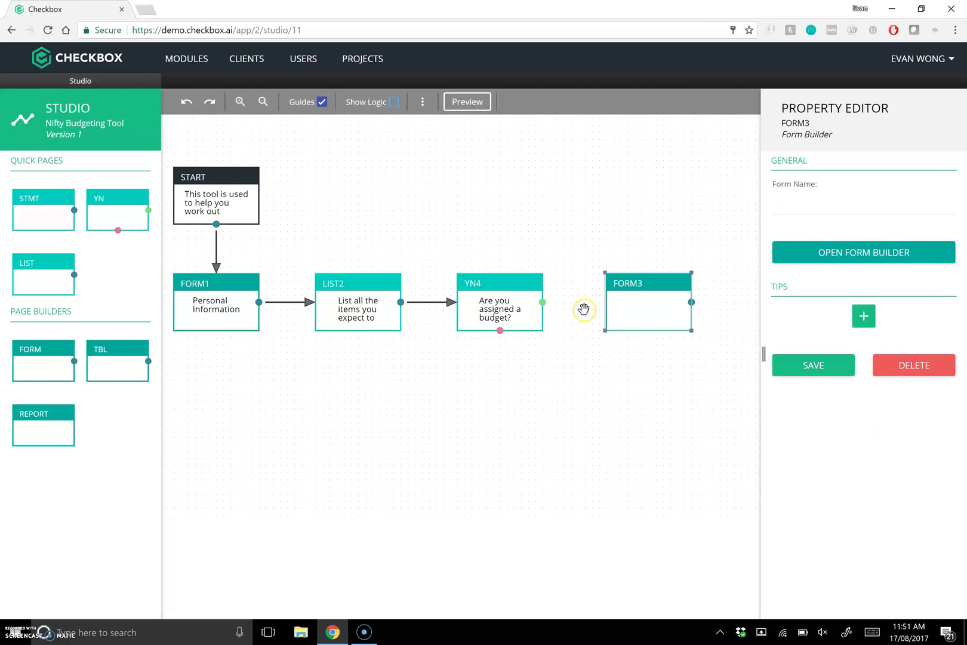
left_click_drag(542, 301, 605, 302)
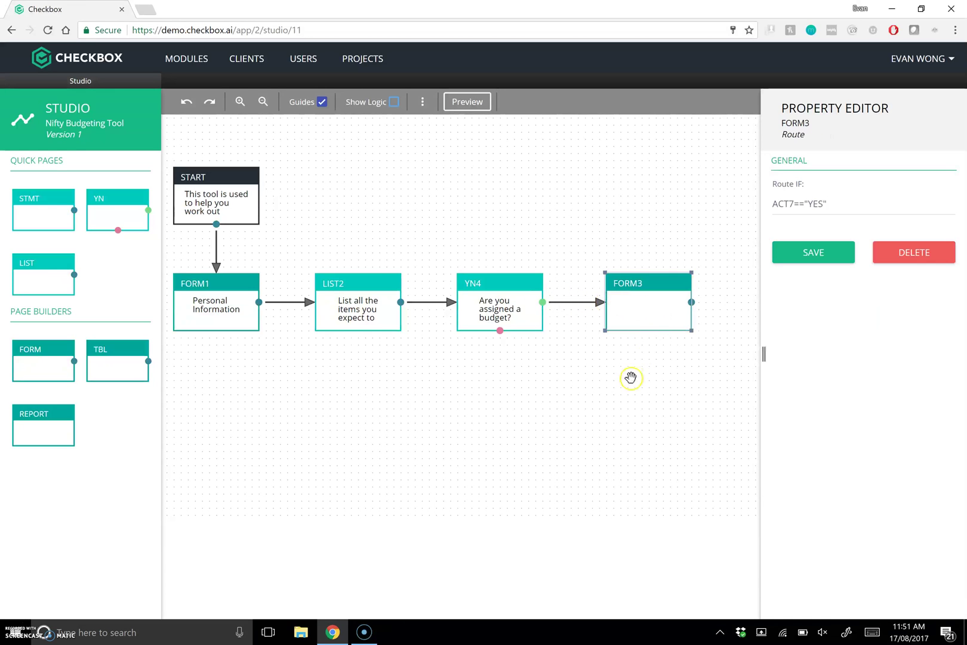
Attach a STMT5 page reading 'Consult your financial manager.' to YN4's No answer and save it
left_click_drag(35, 207, 492, 402)
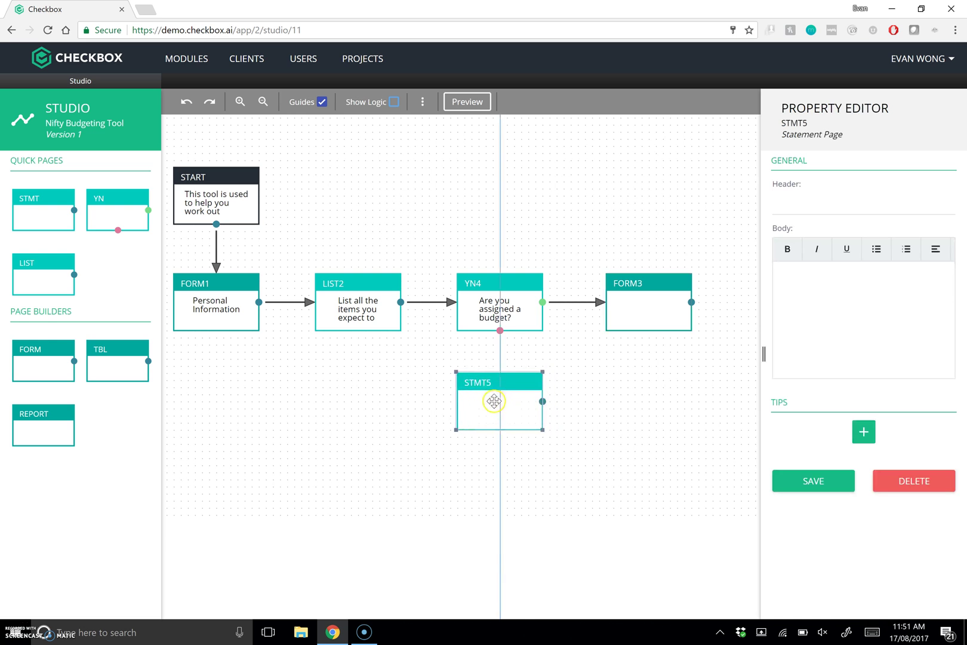
left_click_drag(500, 330, 500, 425)
left_click(500, 425)
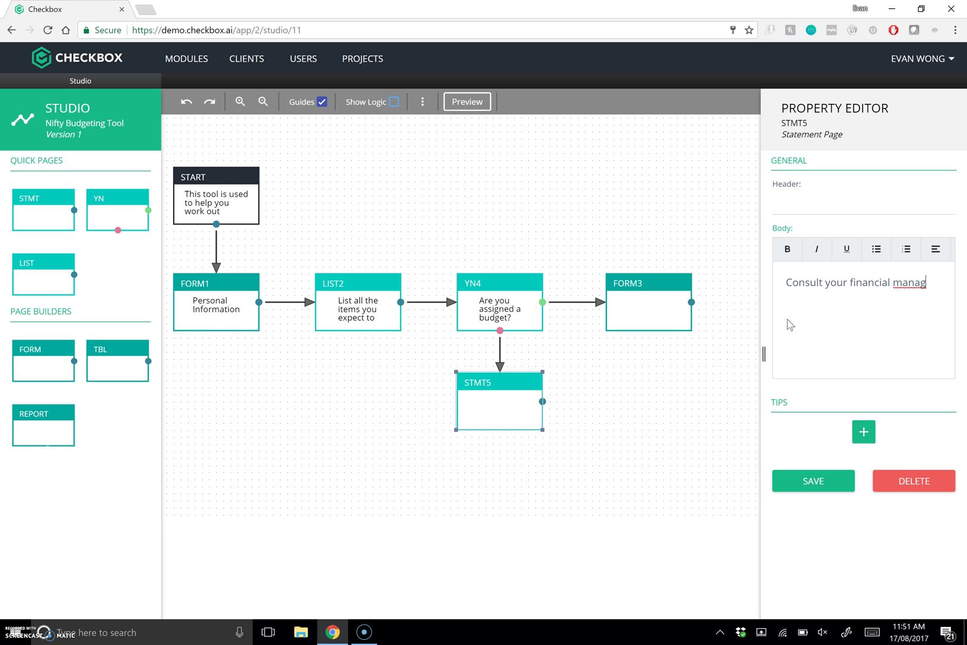
left_click(791, 481)
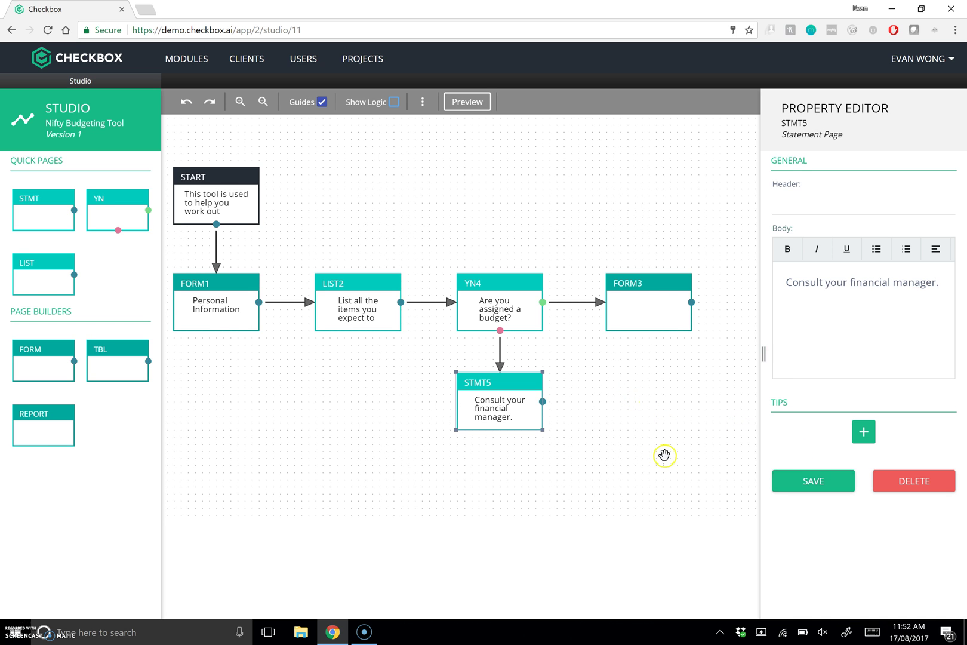
left_click(664, 307)
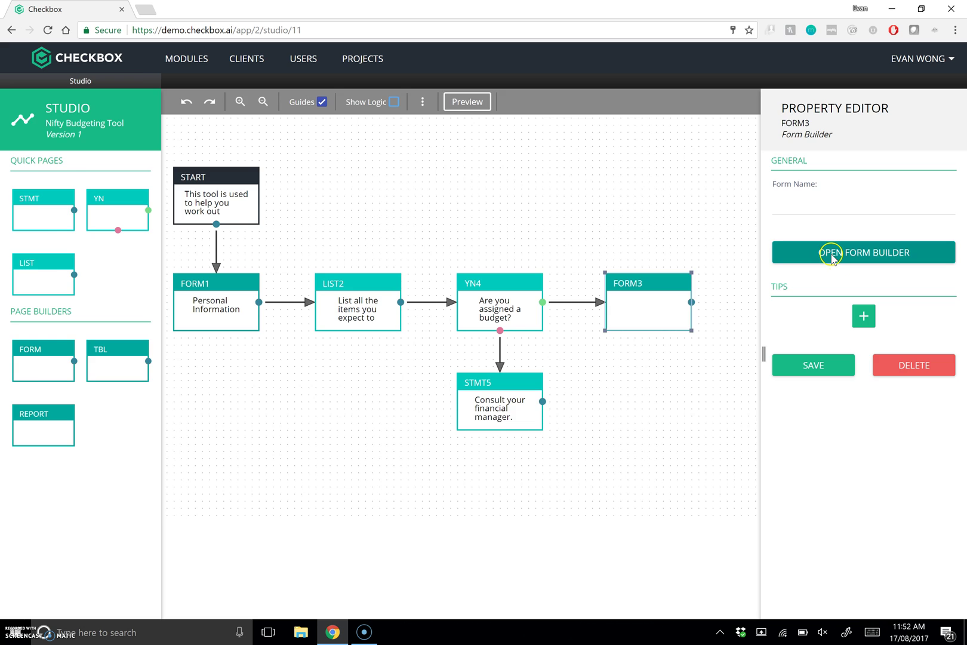
Add a NUM10 number input labelled 'What is your budget ($AUD)?' to FORM3 and close the builder
left_click(833, 256)
left_click(127, 242)
left_click(559, 218)
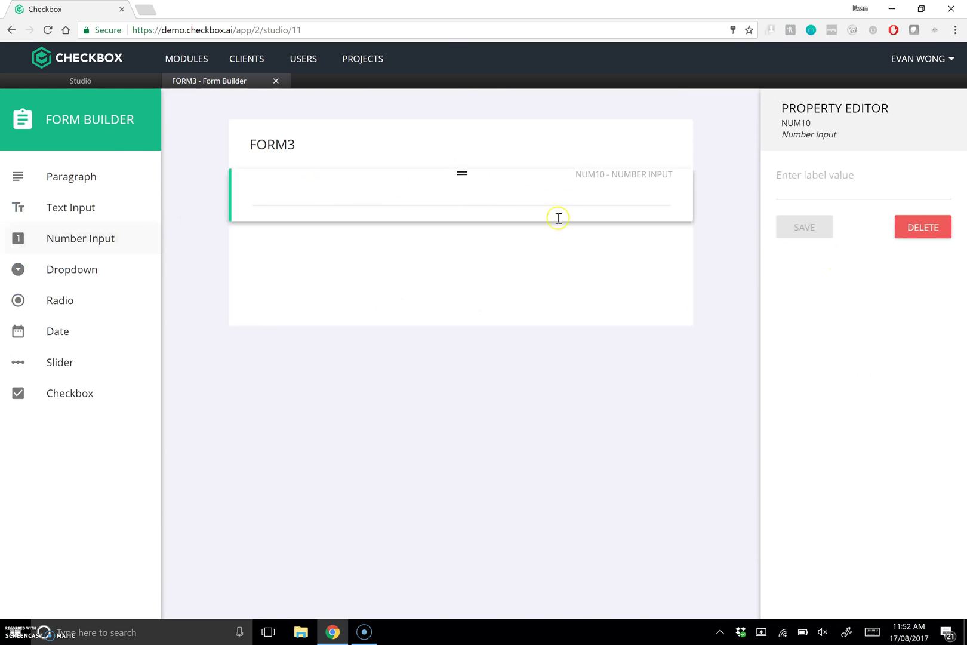
left_click(831, 192)
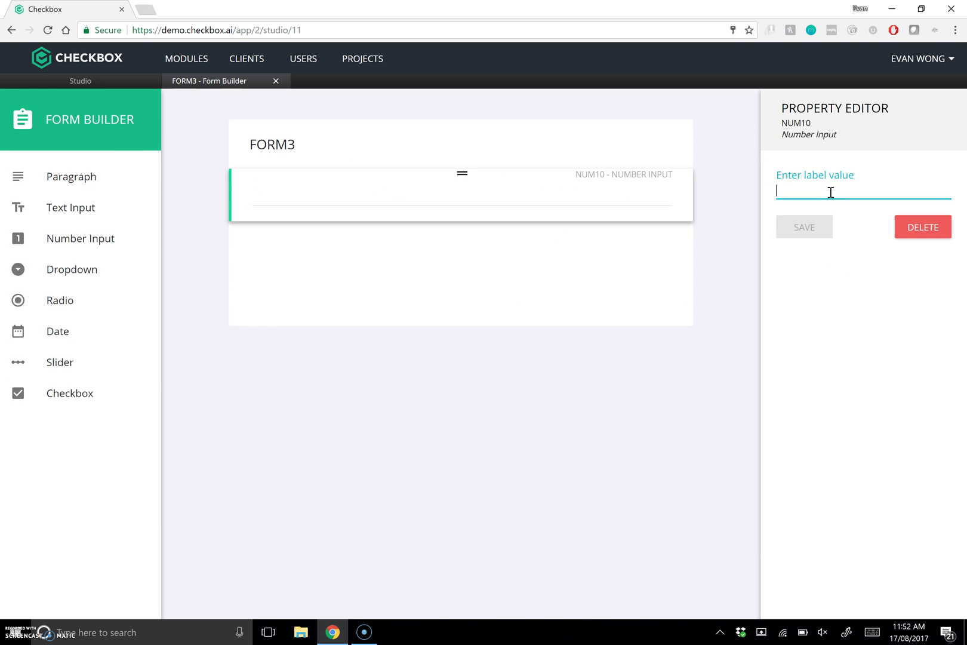
type("Wh")
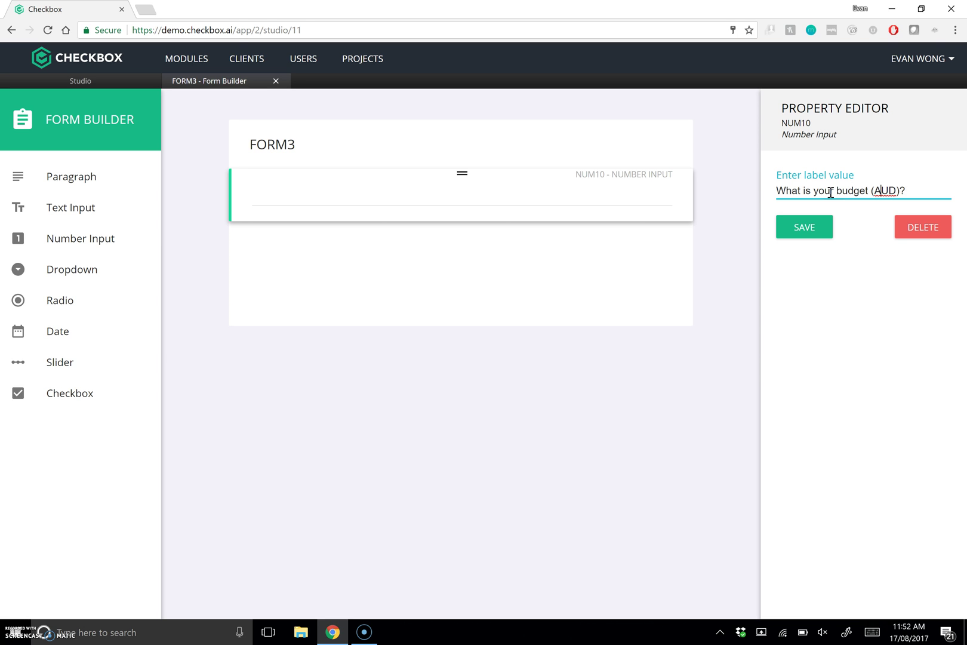
left_click(820, 227)
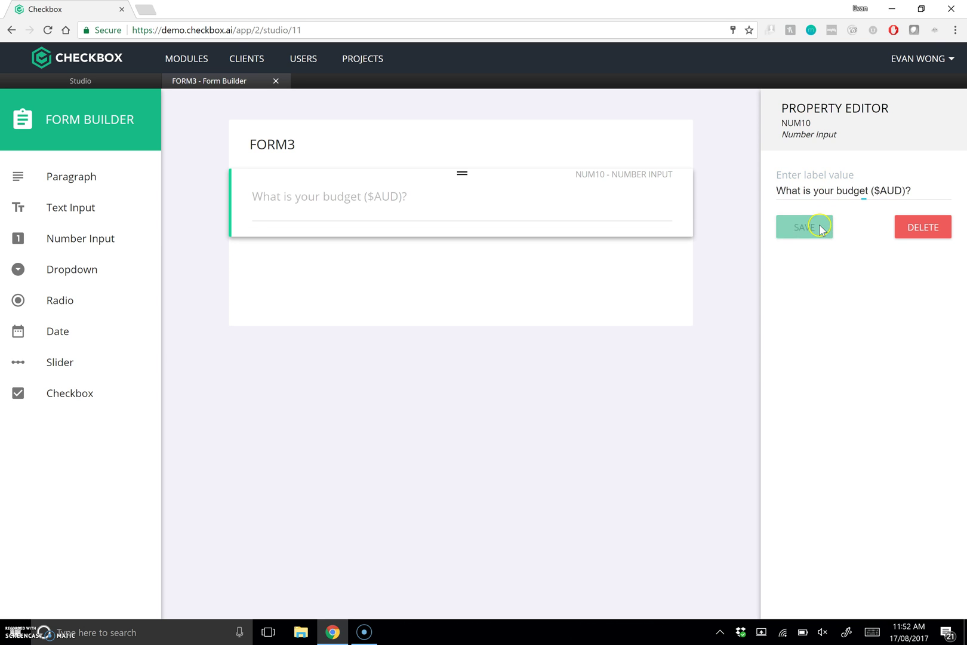
left_click(473, 281)
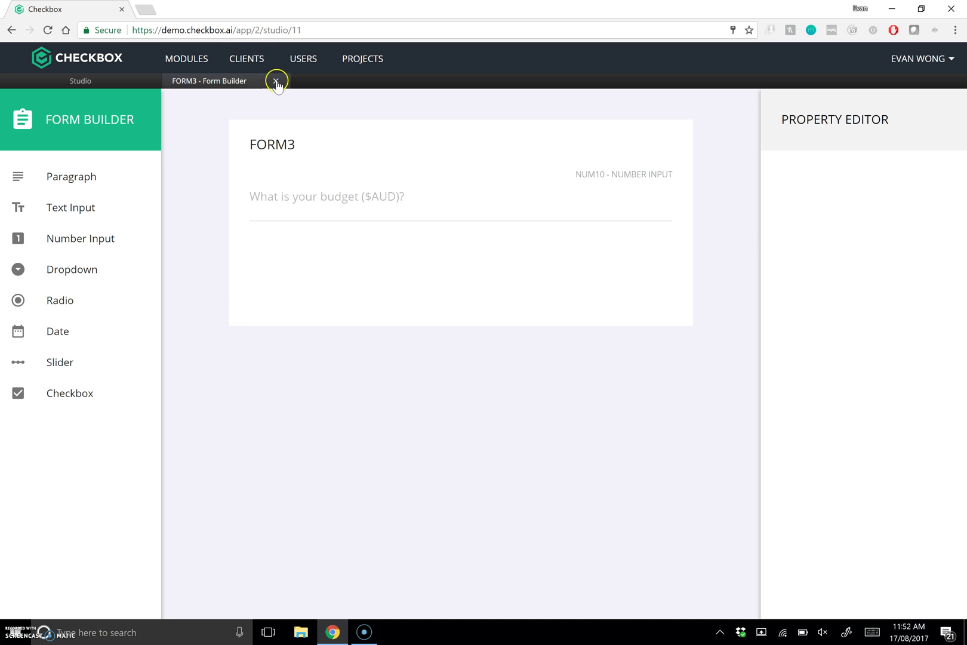
left_click(275, 81)
Start the preview at Personal Information and enter 'Apple Inc.' in the Name field
left_click_drag(557, 468, 417, 423)
left_click(458, 107)
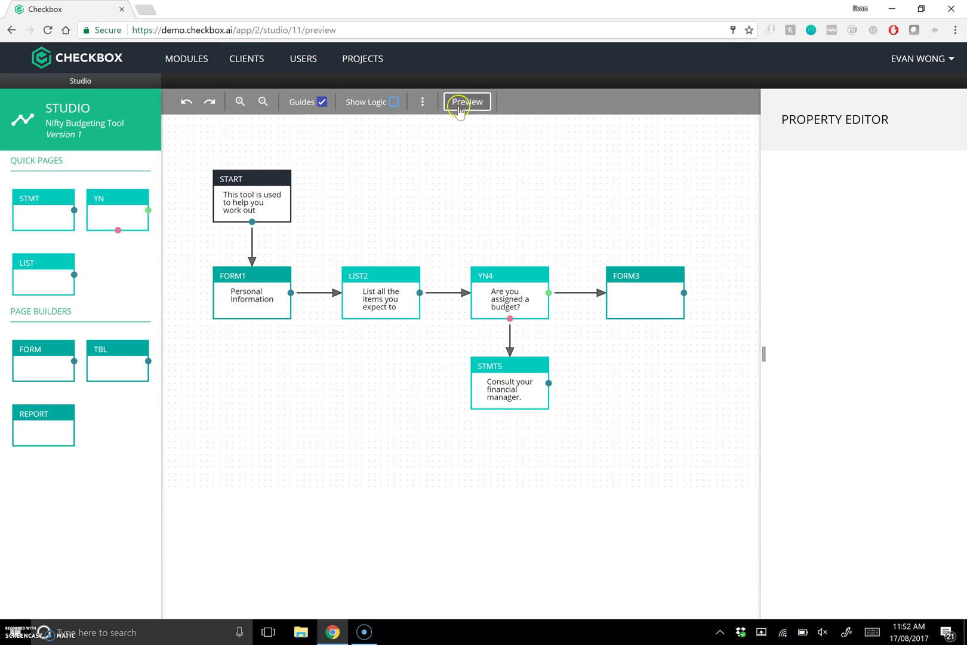
left_click(489, 300)
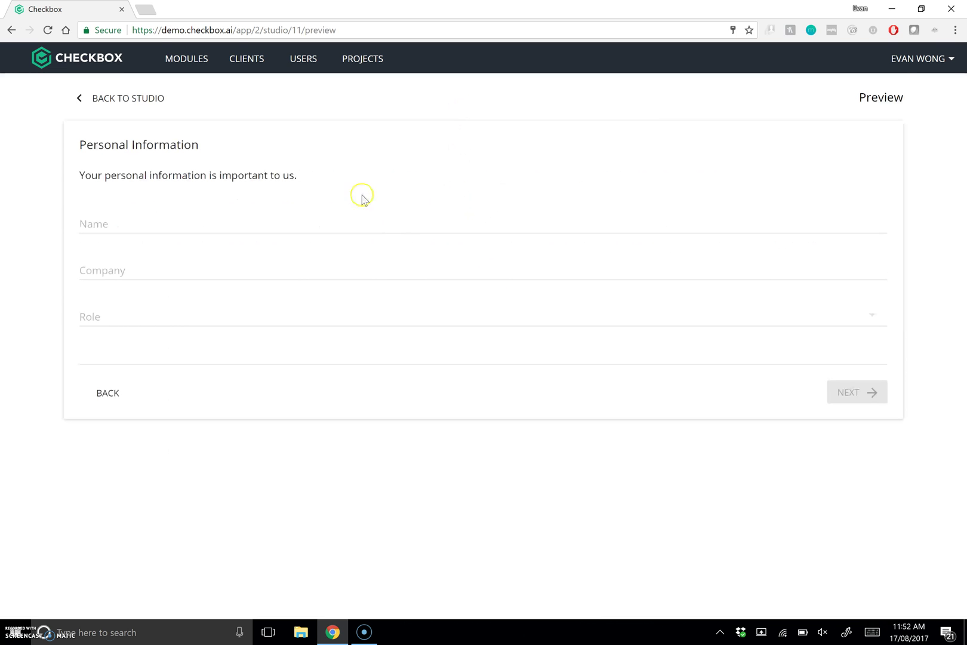
left_click(295, 224)
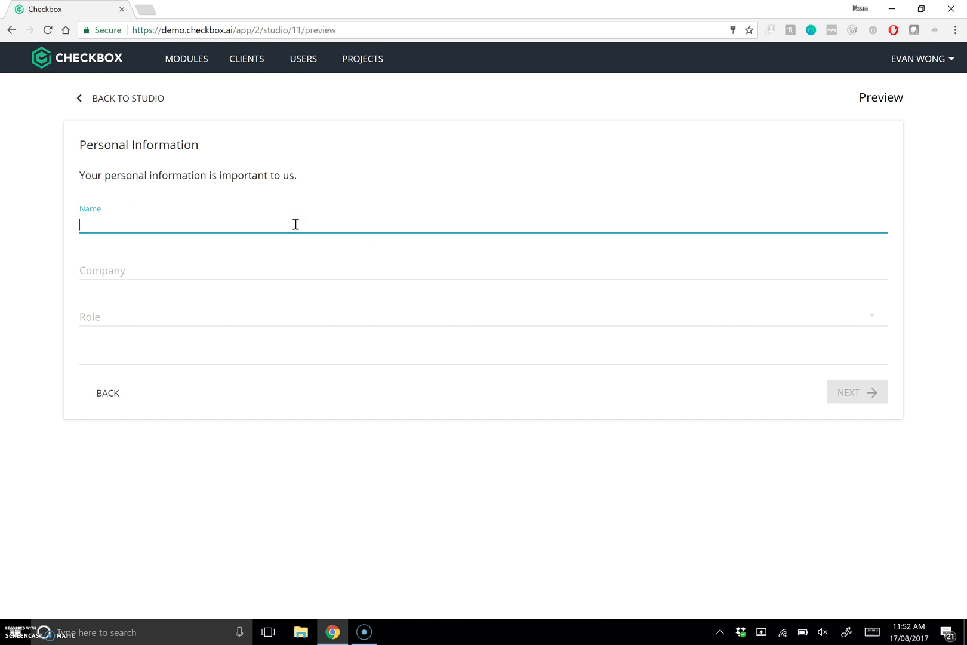
type("Apple Inc.")
key("Tab")
Move 'Apple Inc.' into Company, enter a first name, choose role Manager, and continue
left_click(151, 219)
key("ctrl+a")
key("ctrl+x")
left_click(131, 285)
key("ctrl+v")
left_click(126, 222)
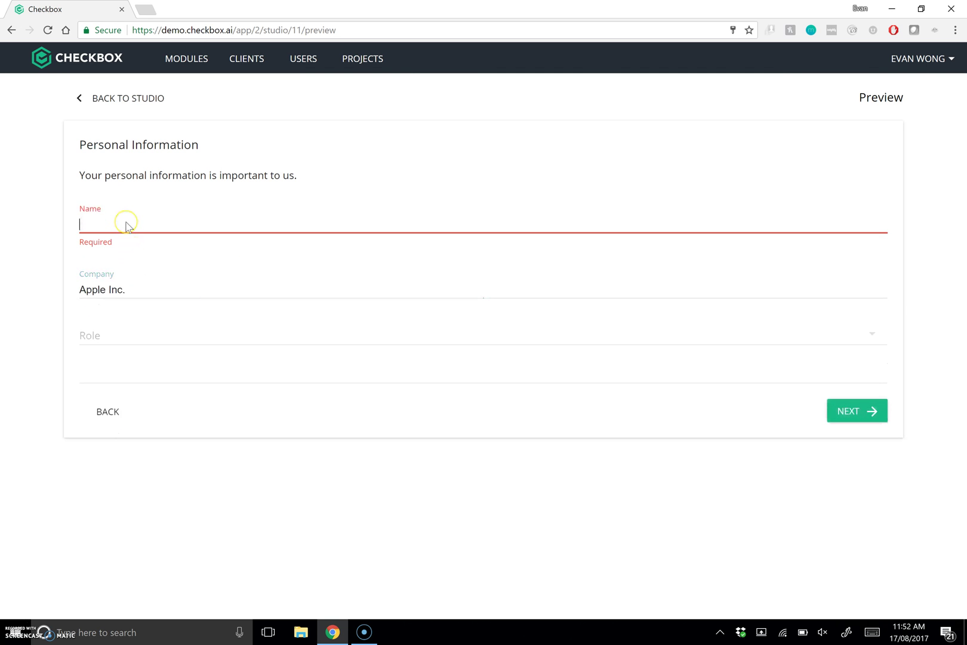
type("Evan")
left_click(111, 314)
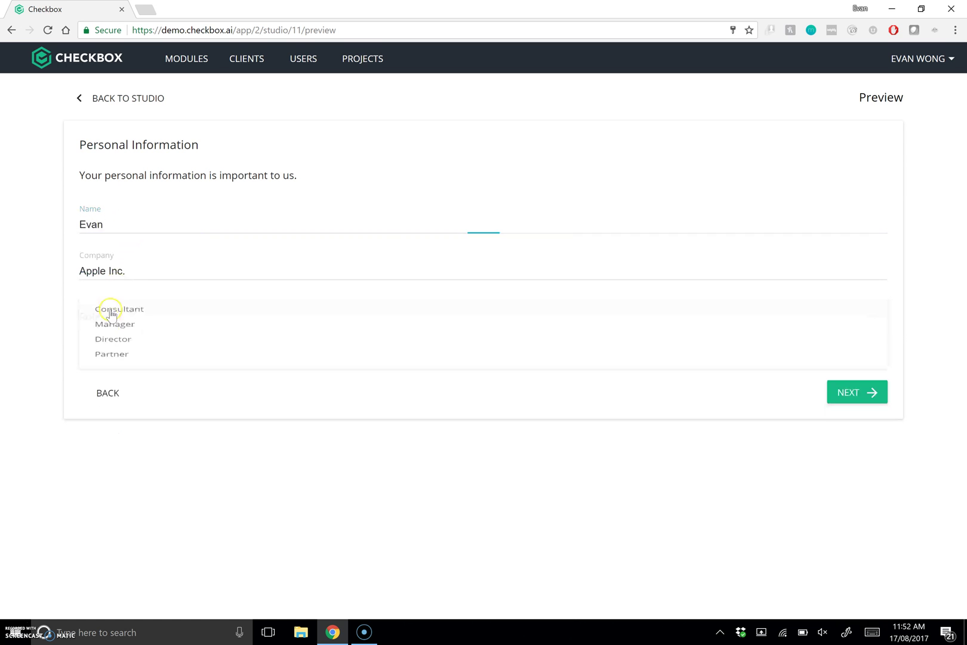
left_click(128, 336)
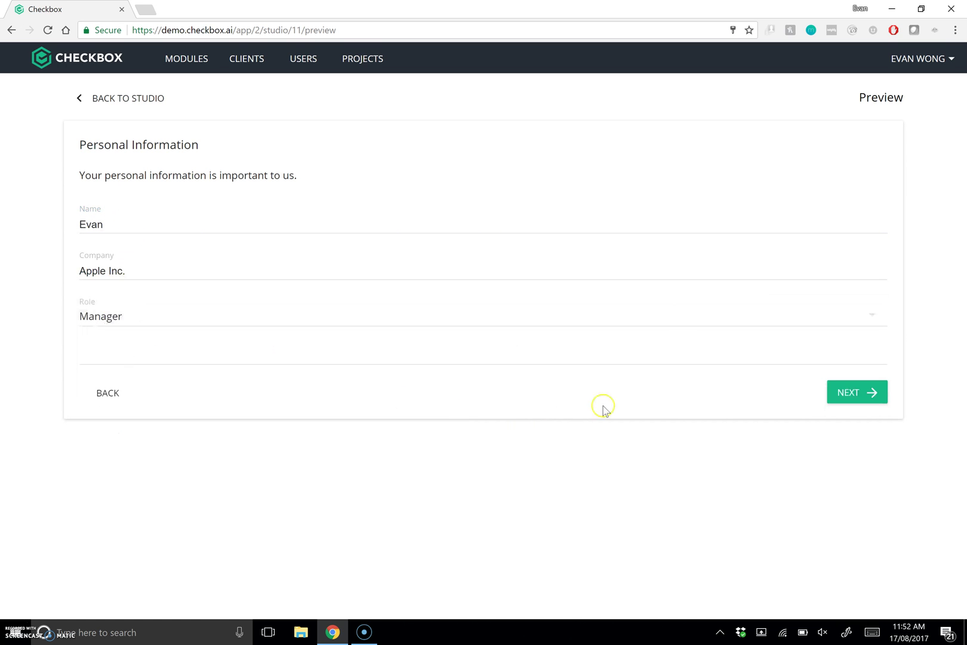
left_click(833, 399)
On the item list page, expand the Procure and Year tips, enter 'as' as Item 1
left_click(217, 178)
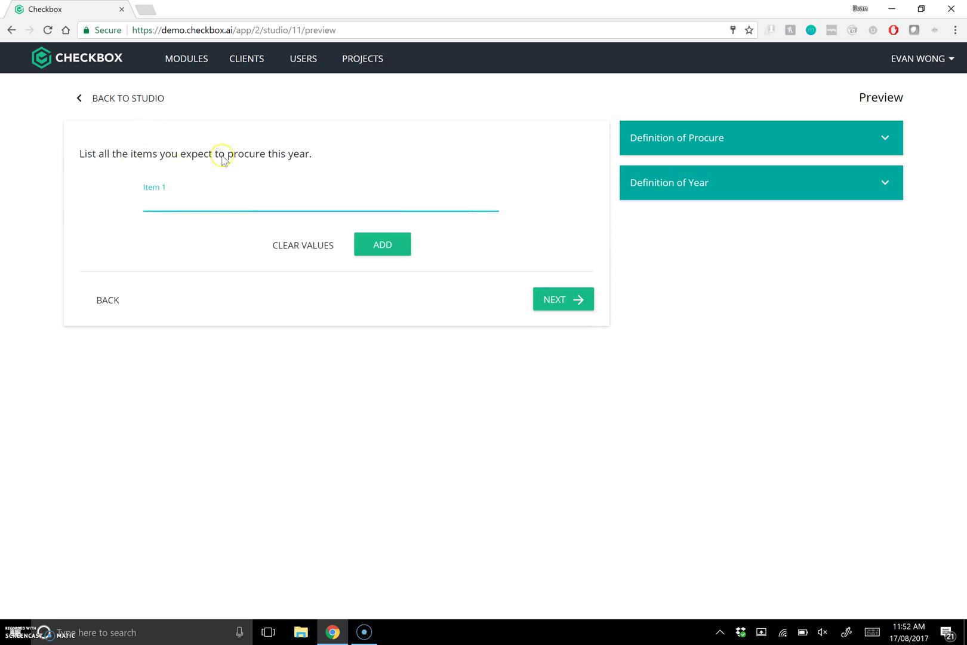
left_click(693, 157)
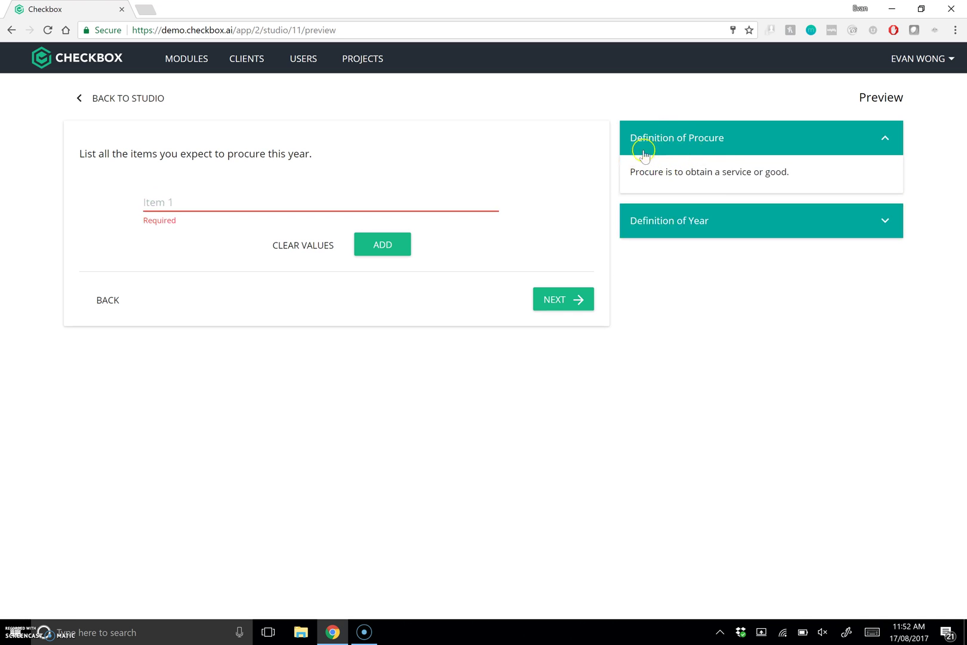
left_click(702, 220)
left_click(430, 192)
type("asdasd")
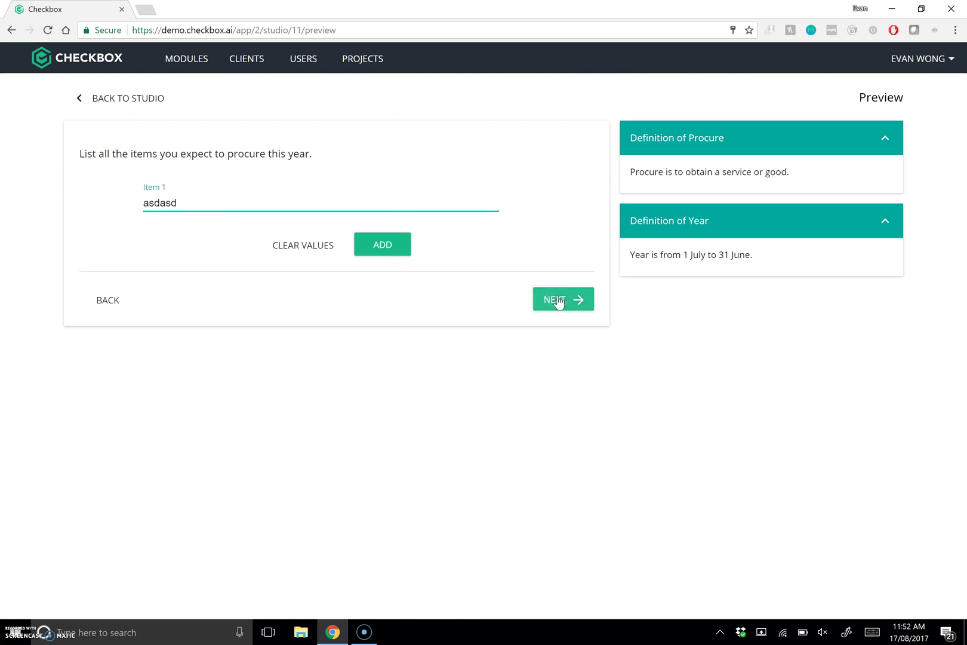
left_click(559, 302)
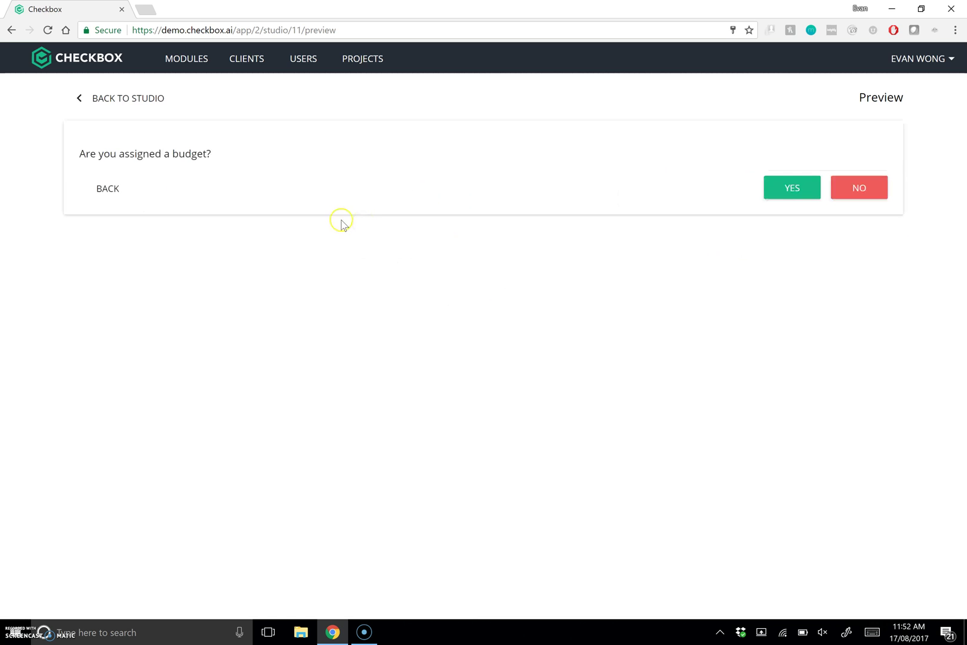
Answer No to view the No branch, then go back and answer Yes to reach the budget amount
left_click(840, 192)
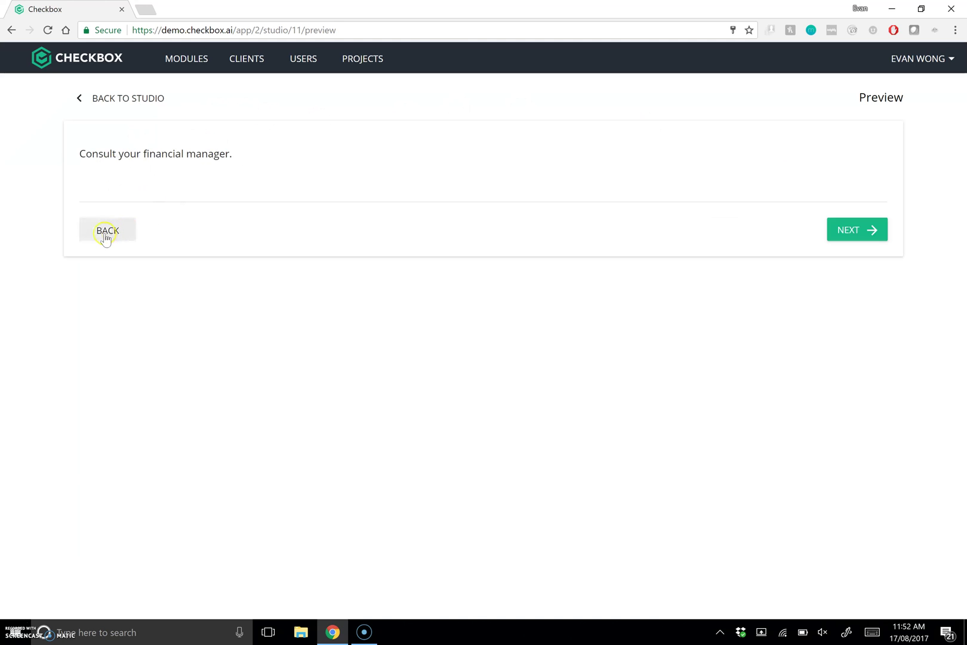
left_click(106, 233)
left_click(793, 187)
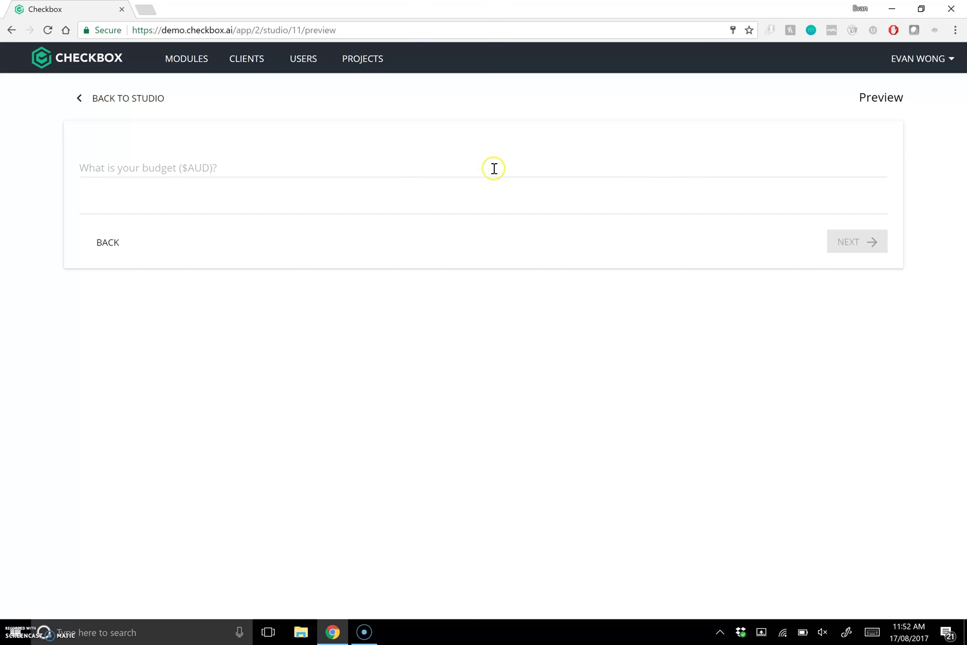
left_click(177, 173)
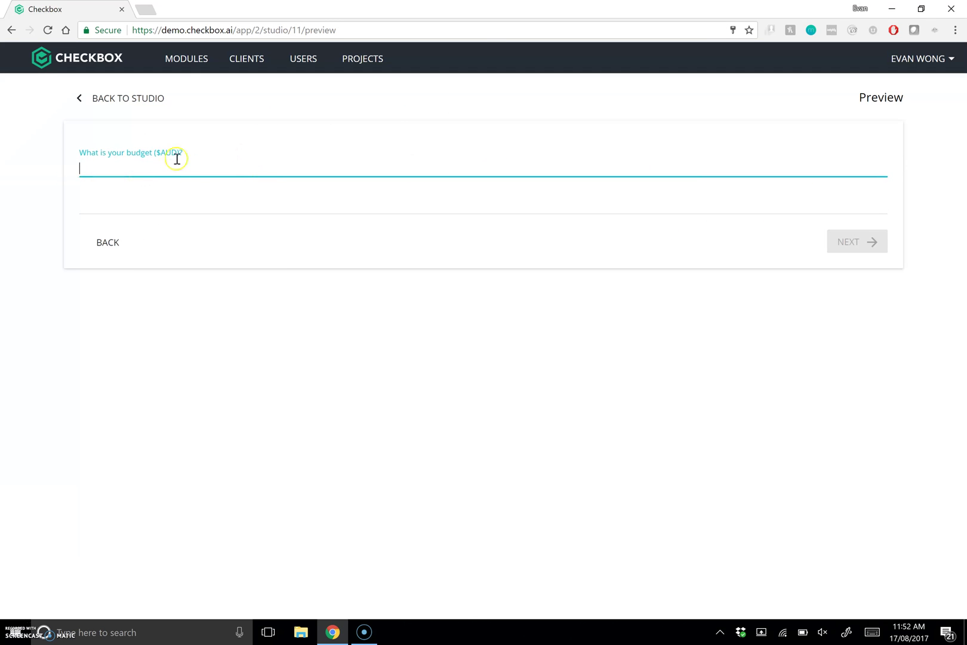
Return to the Studio flow, turn on Show Logic labels, and zoom in on the diagram
left_click(106, 106)
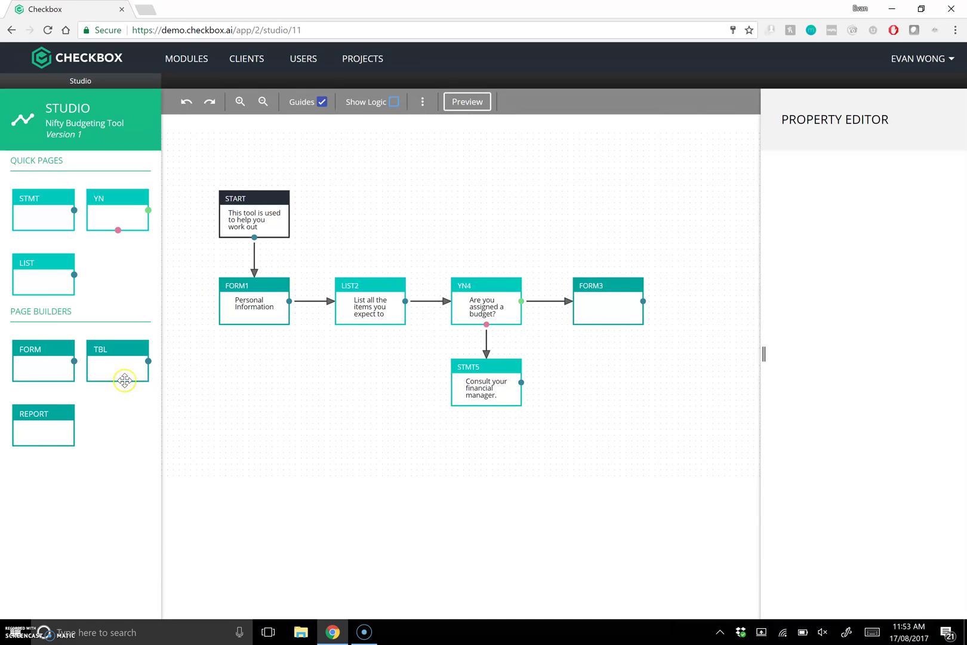
left_click(367, 292)
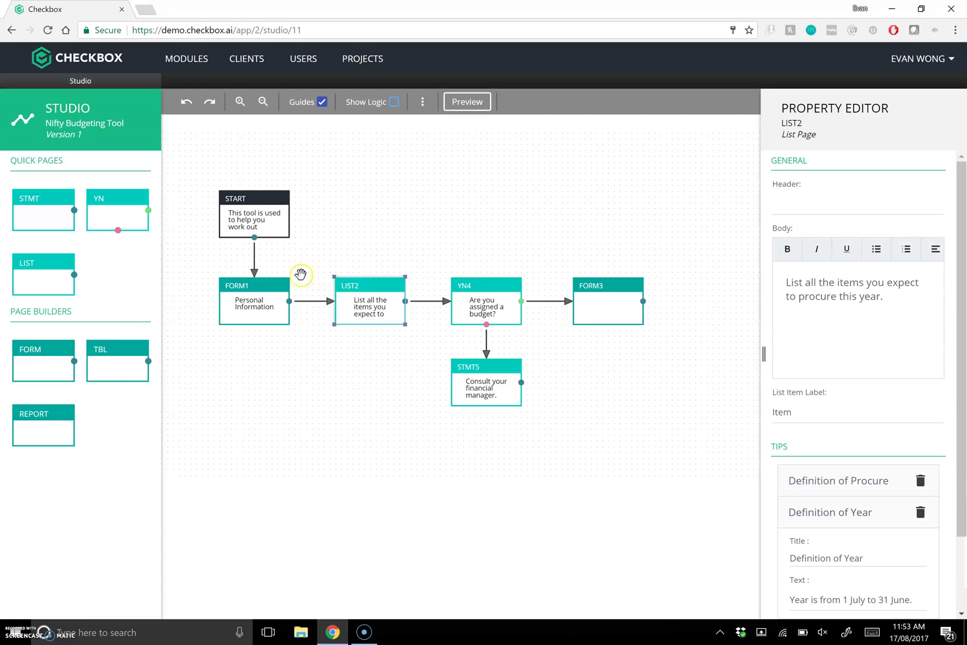
left_click(339, 266)
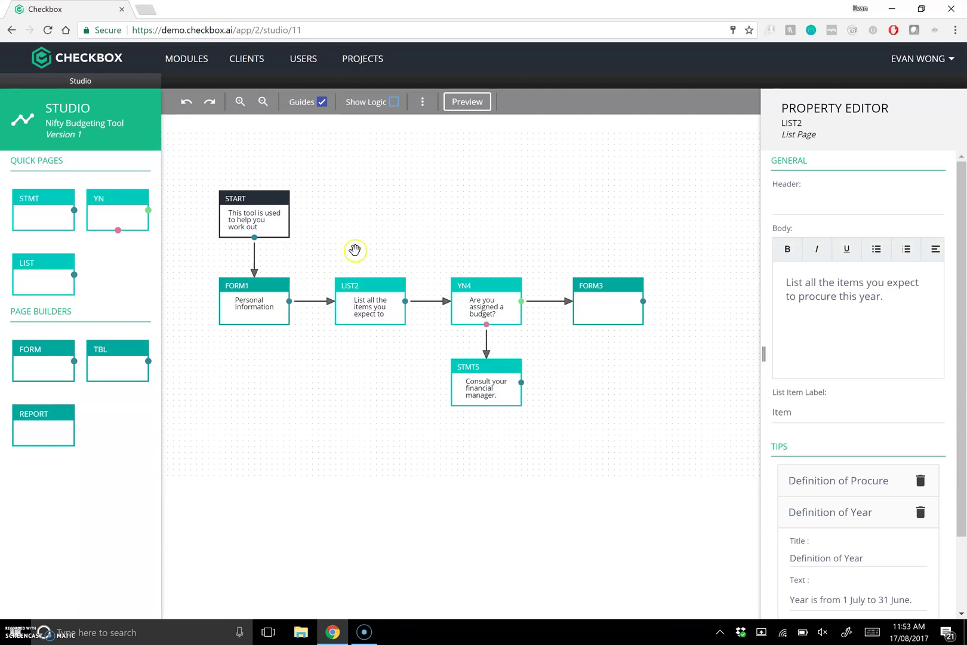
left_click(394, 102)
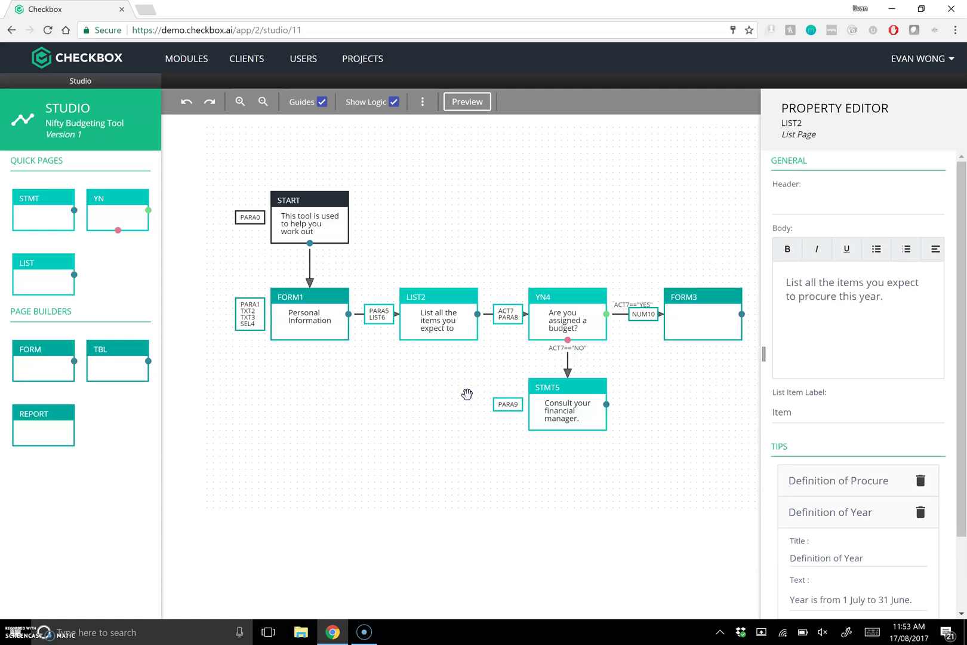
scroll(224, 351, "up", 3)
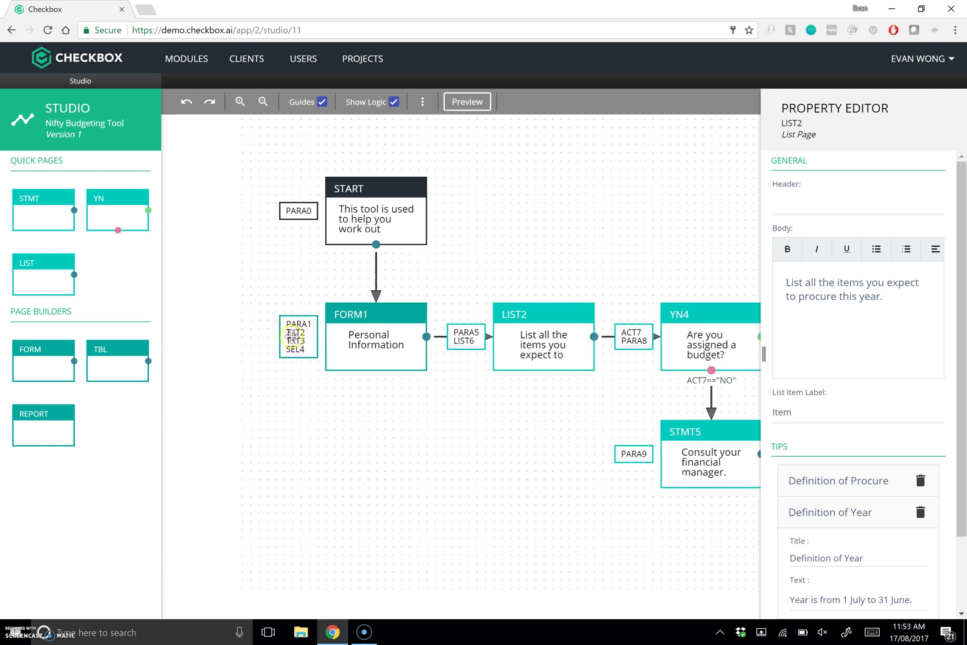
scroll(295, 338, "up", 4)
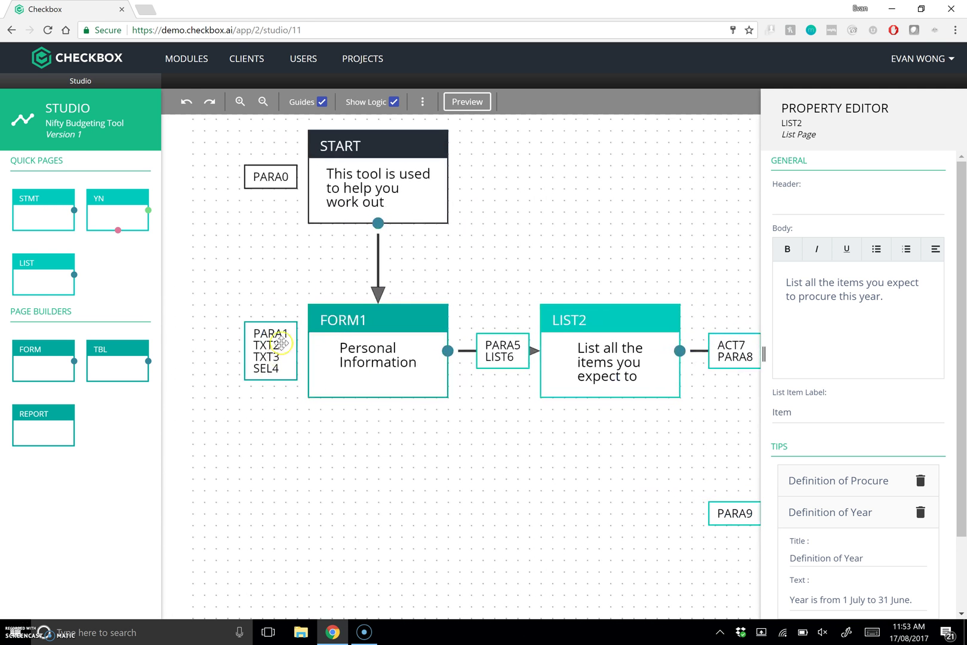
Open FORM1's Form Builder to check its field ids, then close its tab
left_click(371, 344)
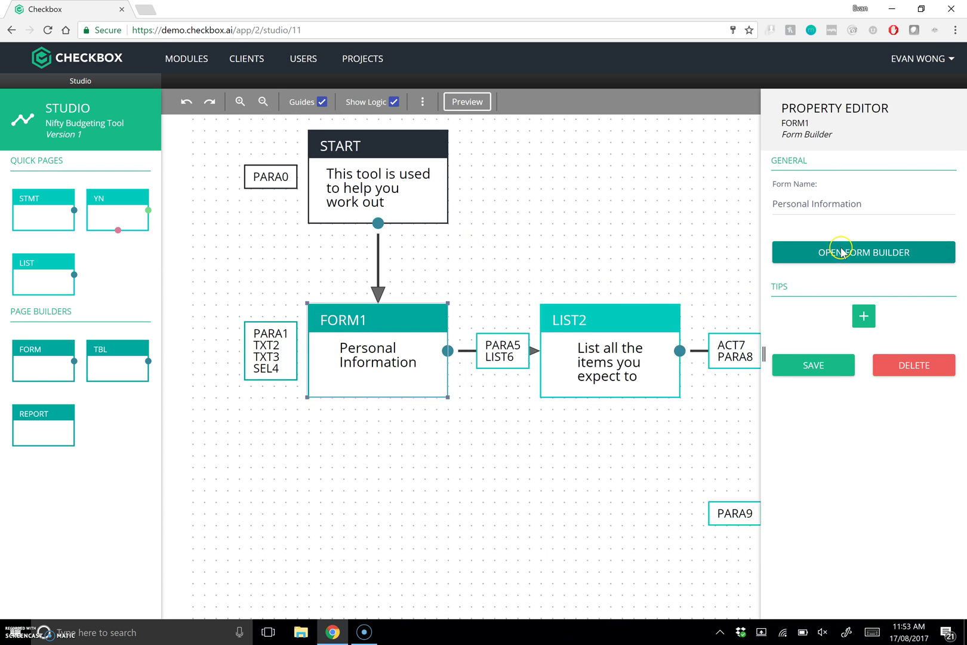
left_click(841, 251)
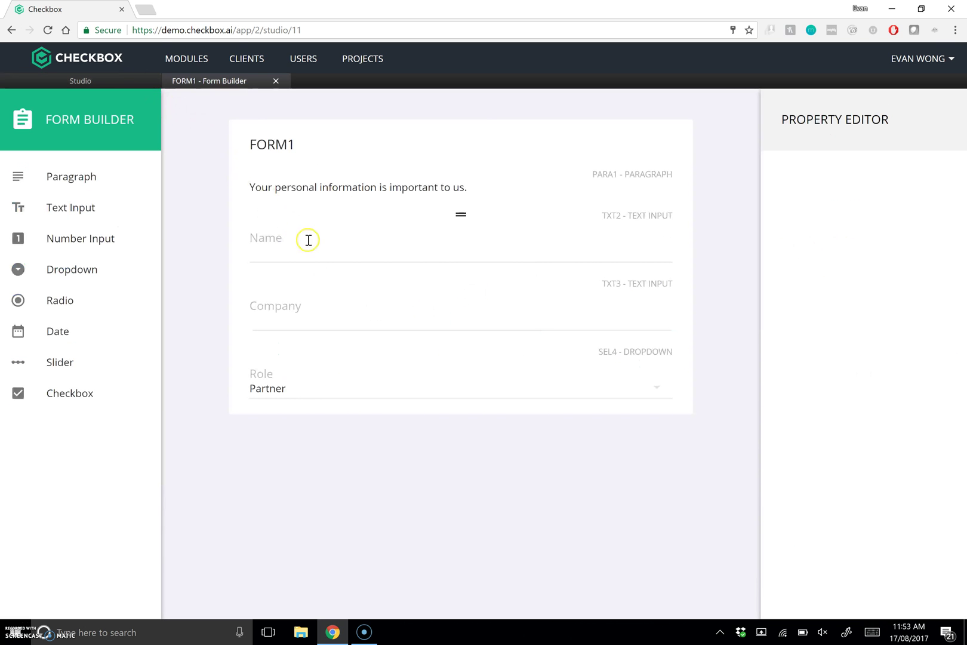
left_click(121, 80)
left_click(202, 80)
left_click(108, 80)
left_click(209, 80)
left_click(276, 80)
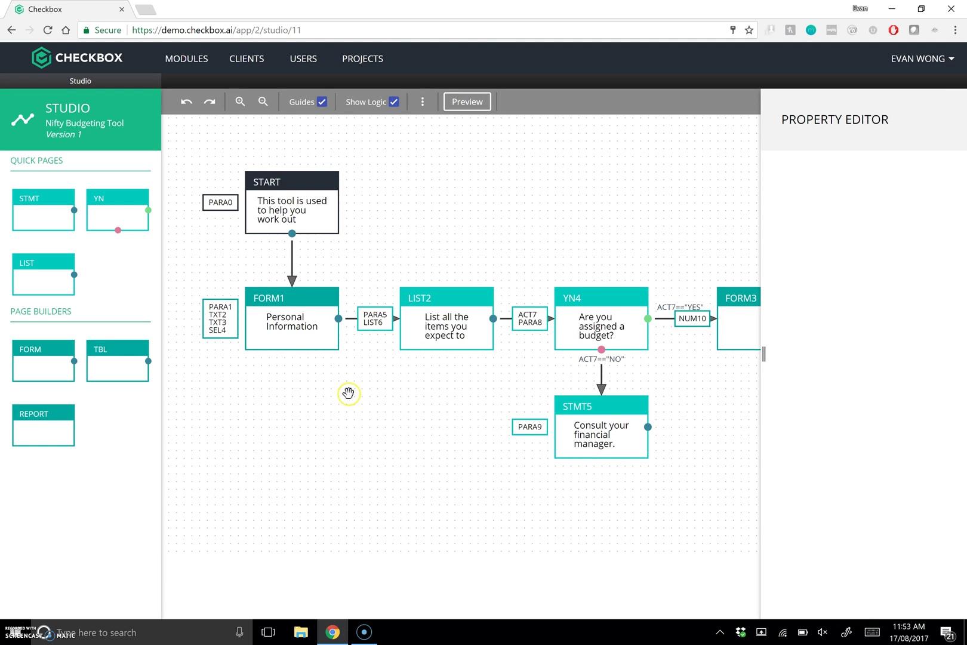
Prefix LIST2's Body with 'Thanks {{TXT2}}.' and save the page
left_click(430, 326)
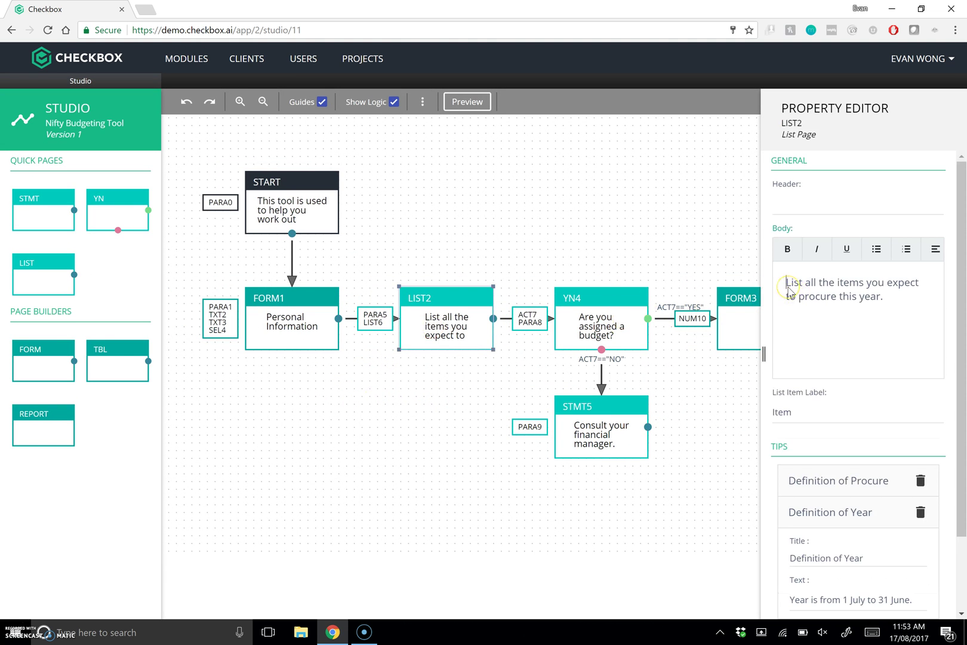
type("Thanks {{TXT")
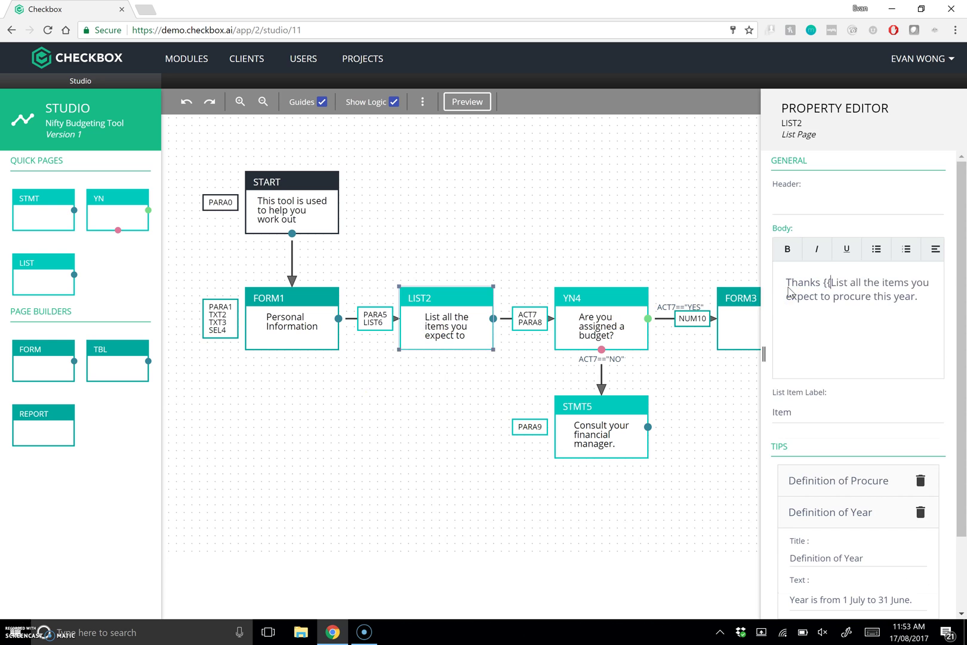
type("2}}.")
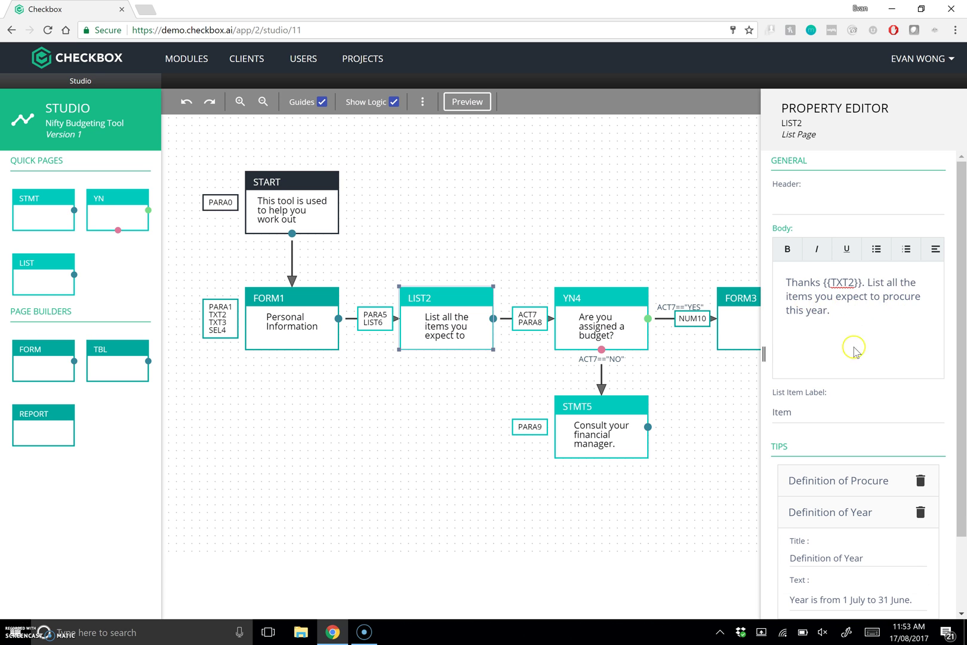
scroll(854, 344, "down", 2)
scroll(859, 347, "up", 2)
scroll(855, 315, "down", 3)
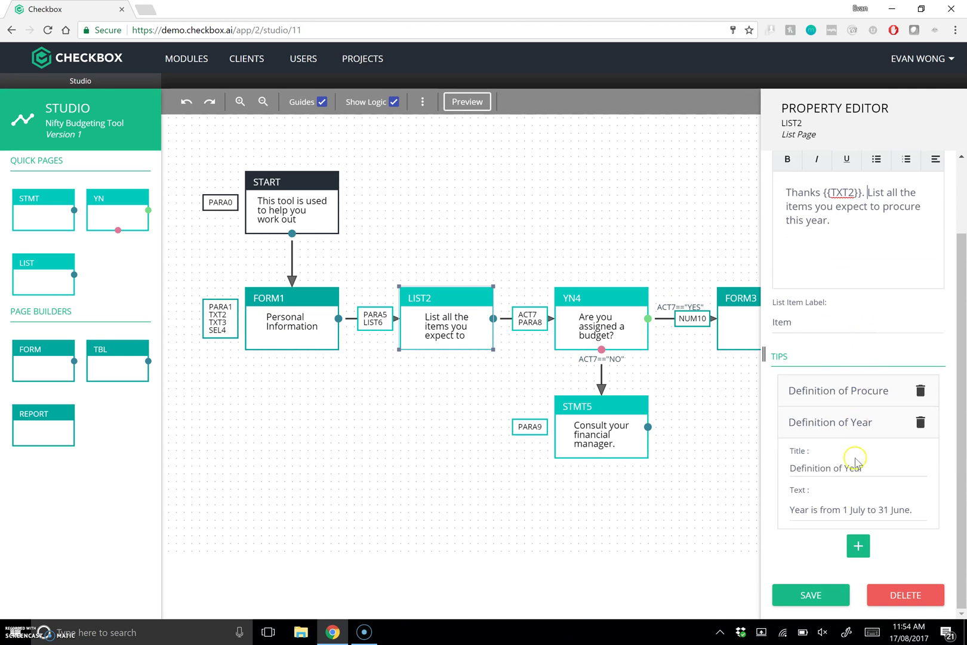
left_click(811, 593)
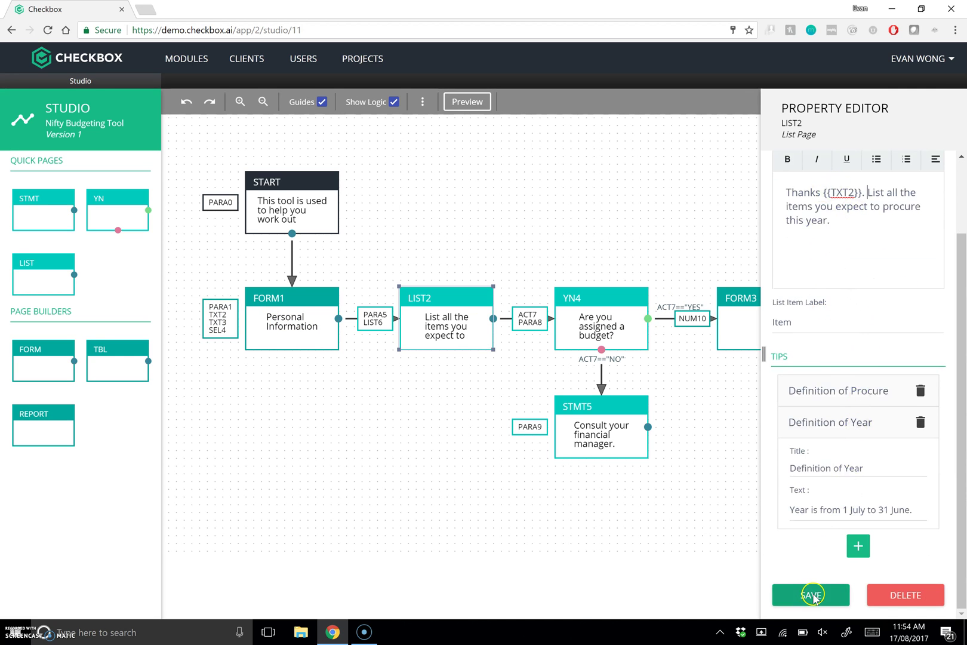
Add a TBL table page to the flow and connect FORM3 to the new TBL6 page
left_click_drag(626, 465, 469, 423)
left_click_drag(693, 414, 478, 417)
left_click_drag(132, 366, 553, 282)
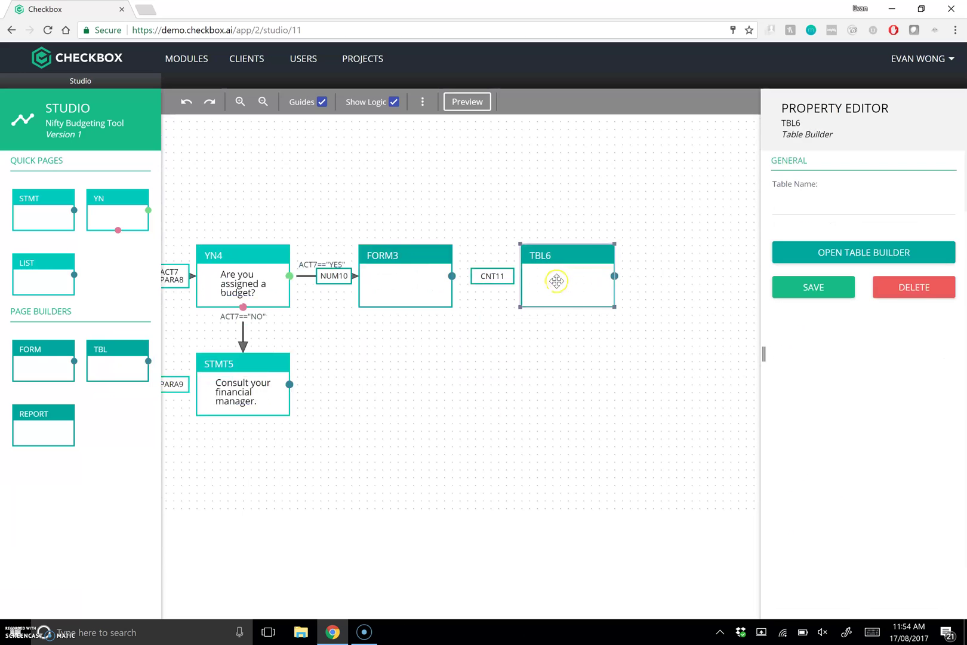
mouse_move(453, 276)
left_mouse_down()
mouse_move(533, 275)
mouse_move(551, 290)
mouse_move(579, 287)
mouse_move(578, 299)
left_mouse_up()
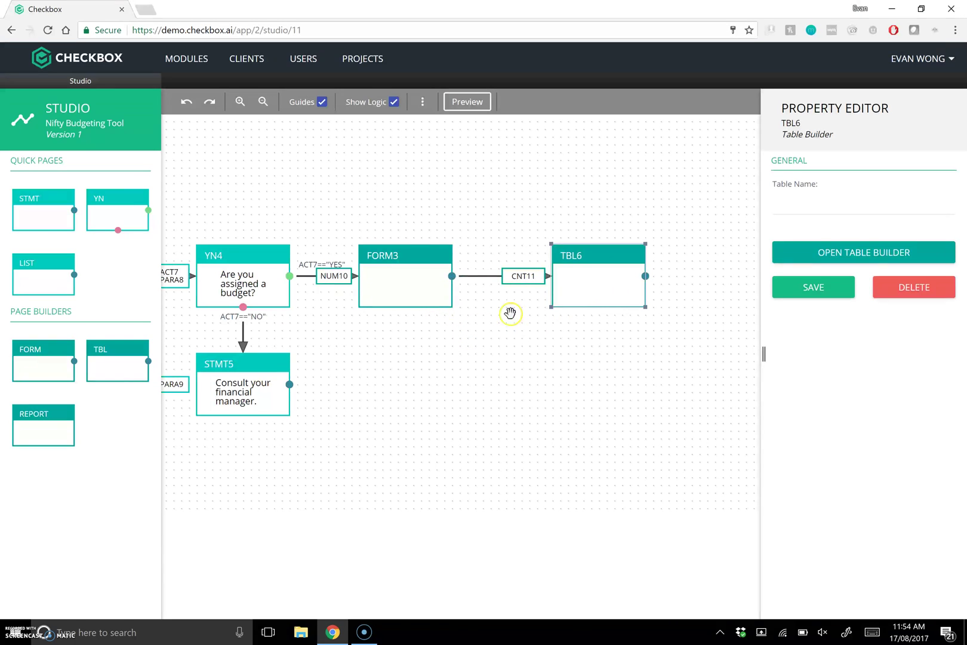
Name the table page 'Budgeting Calculator', save it, and open its Table Builder
left_click(804, 212)
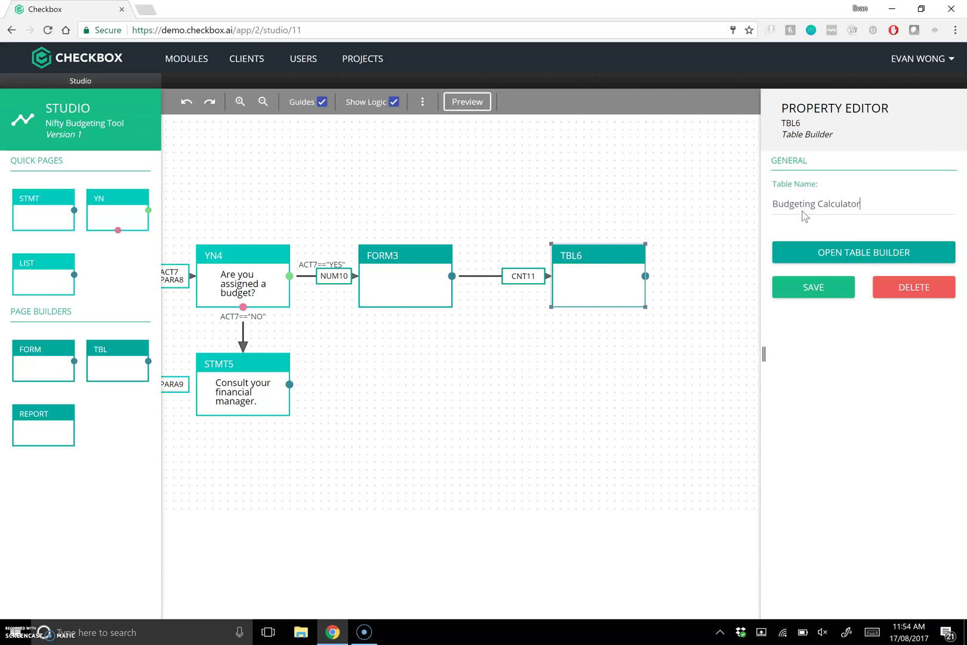
left_click(814, 287)
left_click(815, 257)
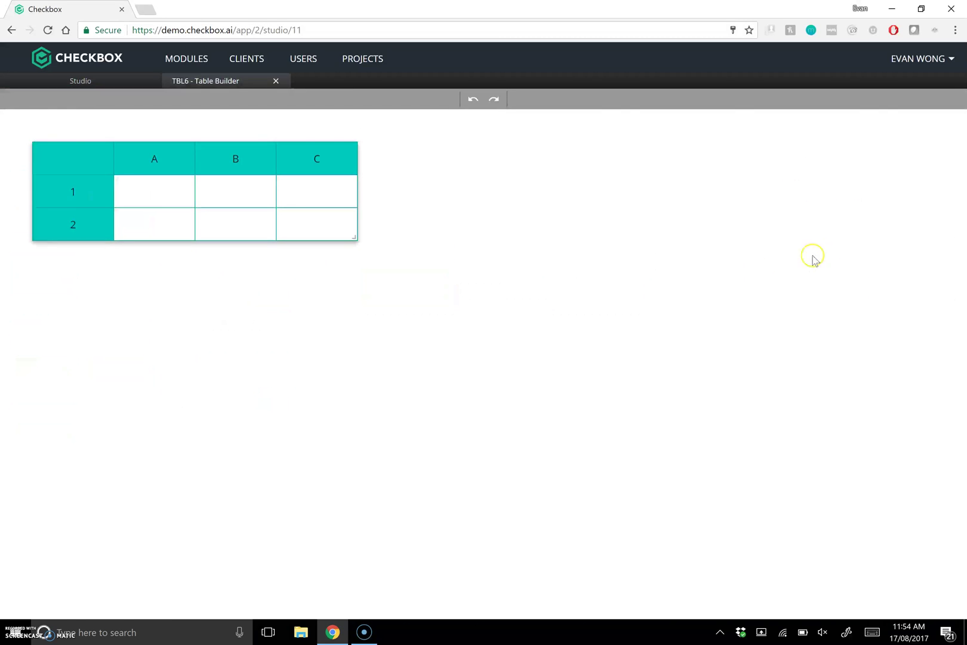
Enter 'Item' in A1 and, after checking LIST2's list id, '{{LIST6}}' in A2
left_click(154, 194)
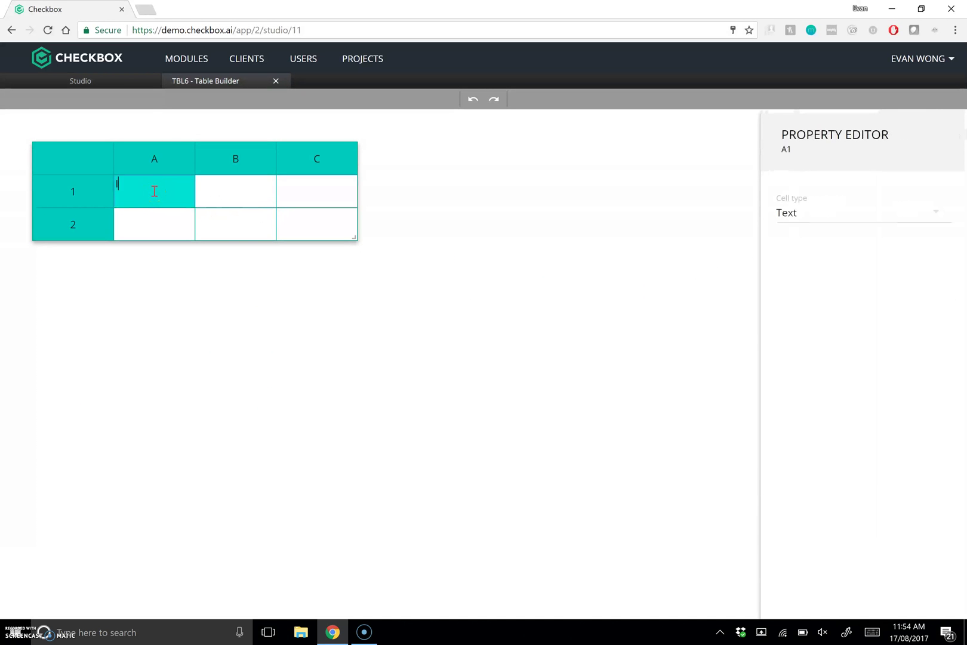
left_click(170, 232)
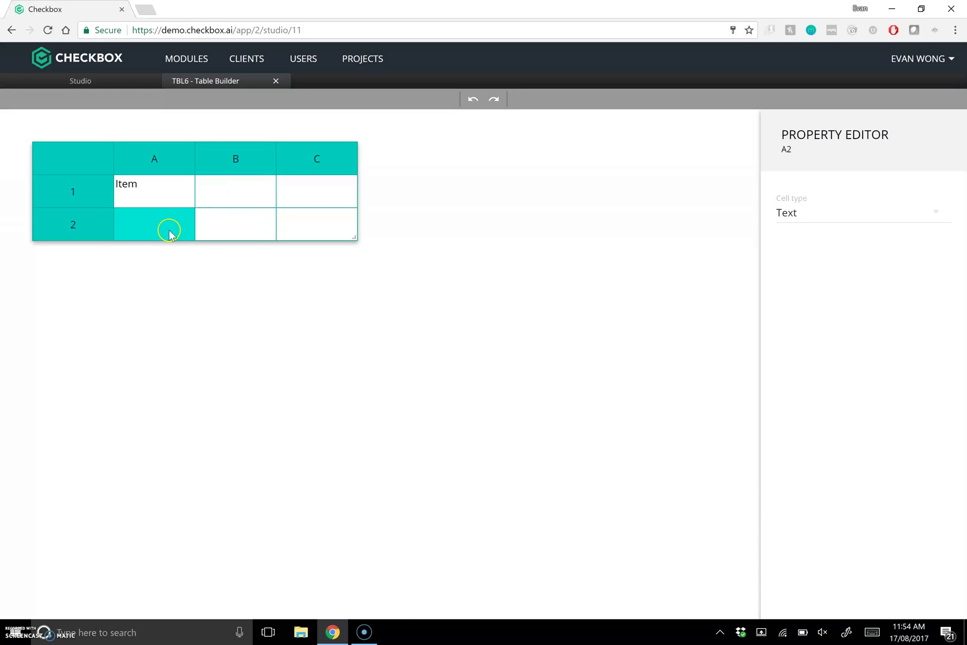
left_click(84, 87)
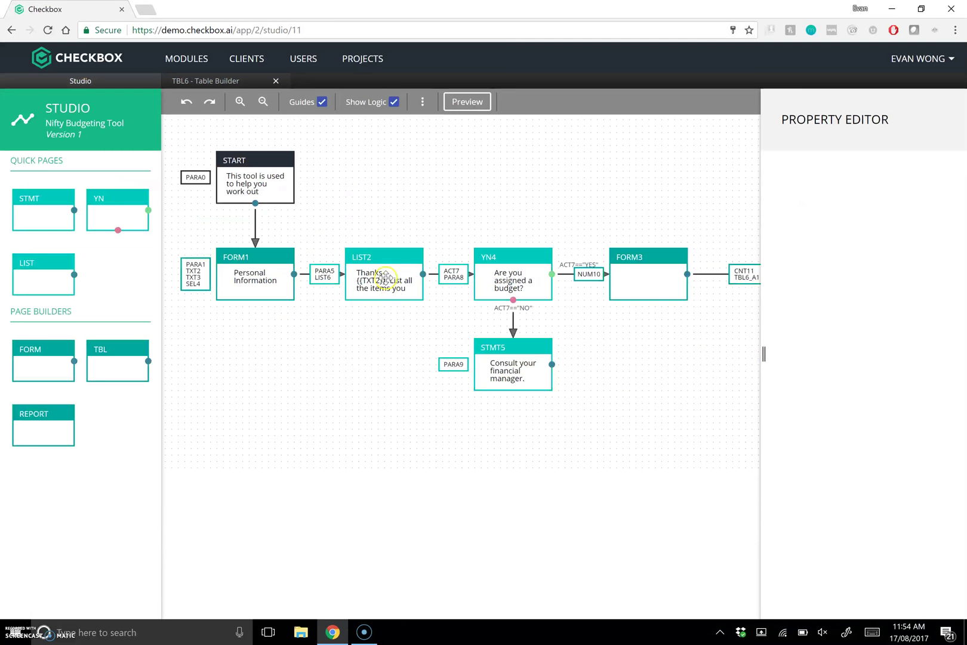
left_click(385, 278)
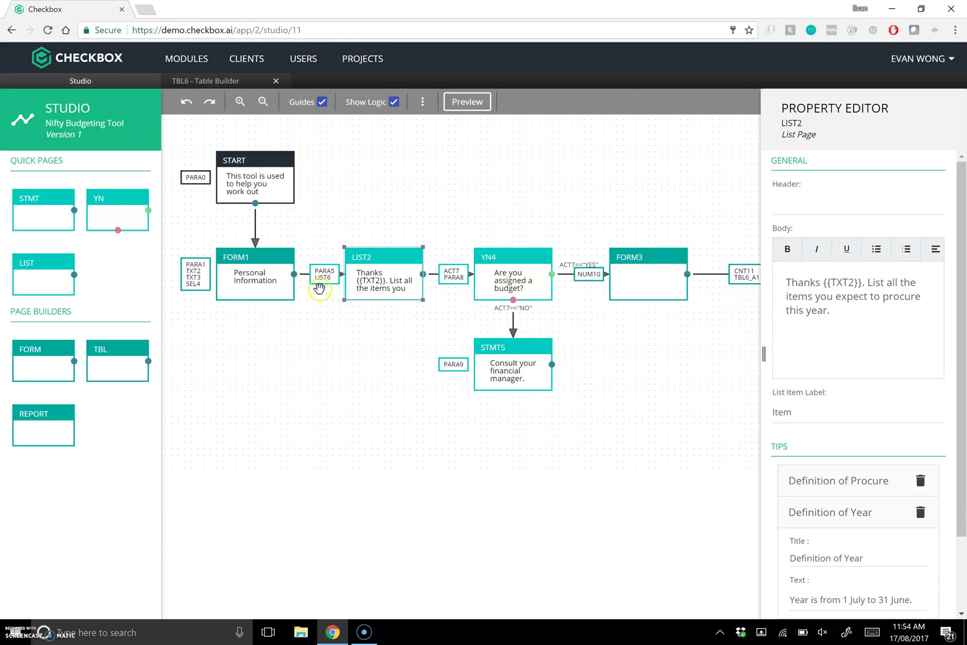
scroll(316, 292, "up", 2)
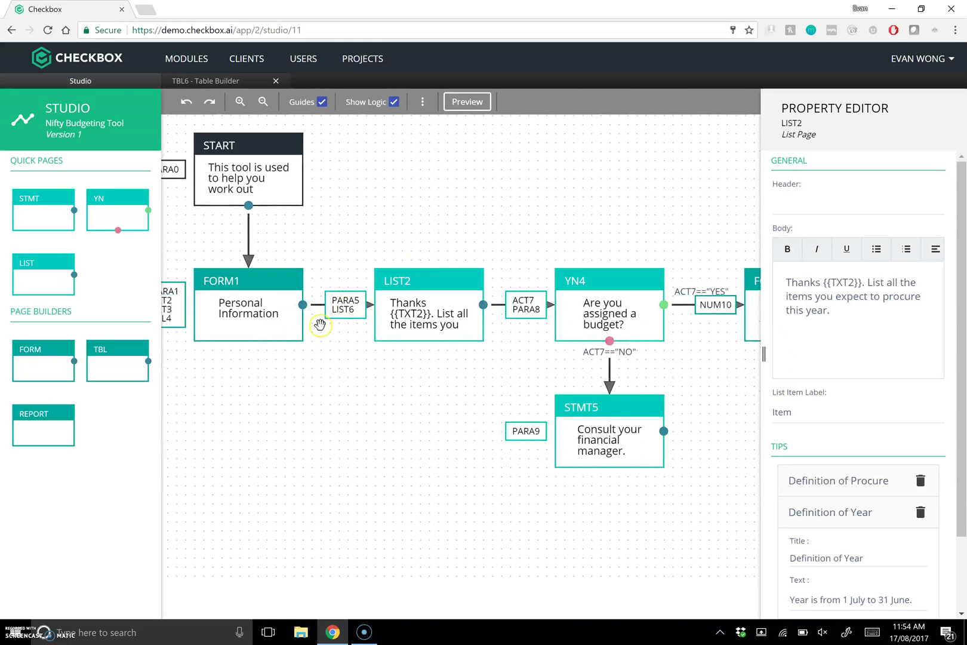
left_click(233, 80)
left_click(172, 224)
type("{{LIST6}}")
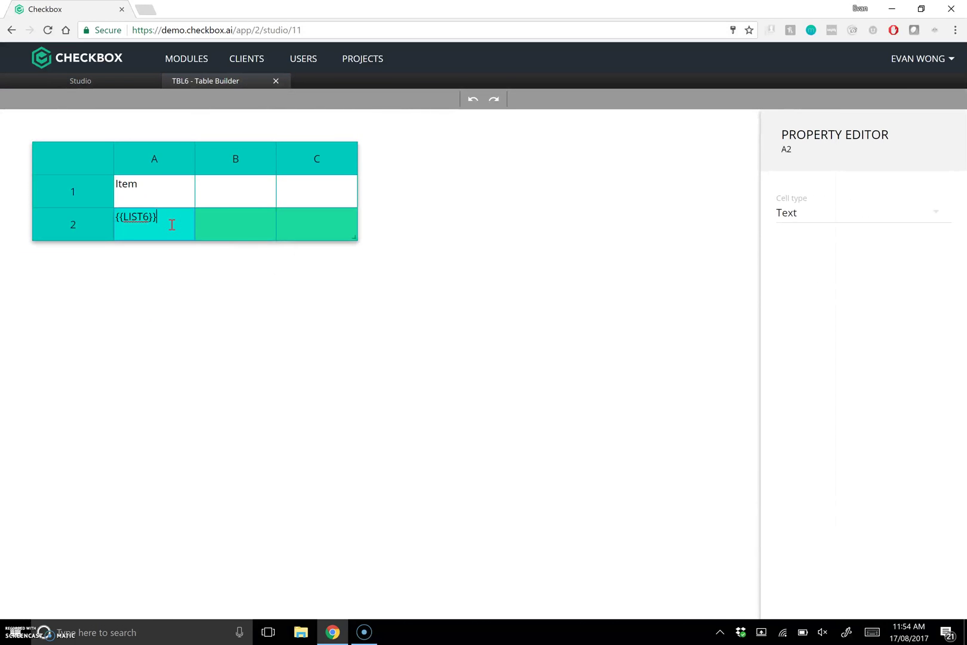
left_click(215, 197)
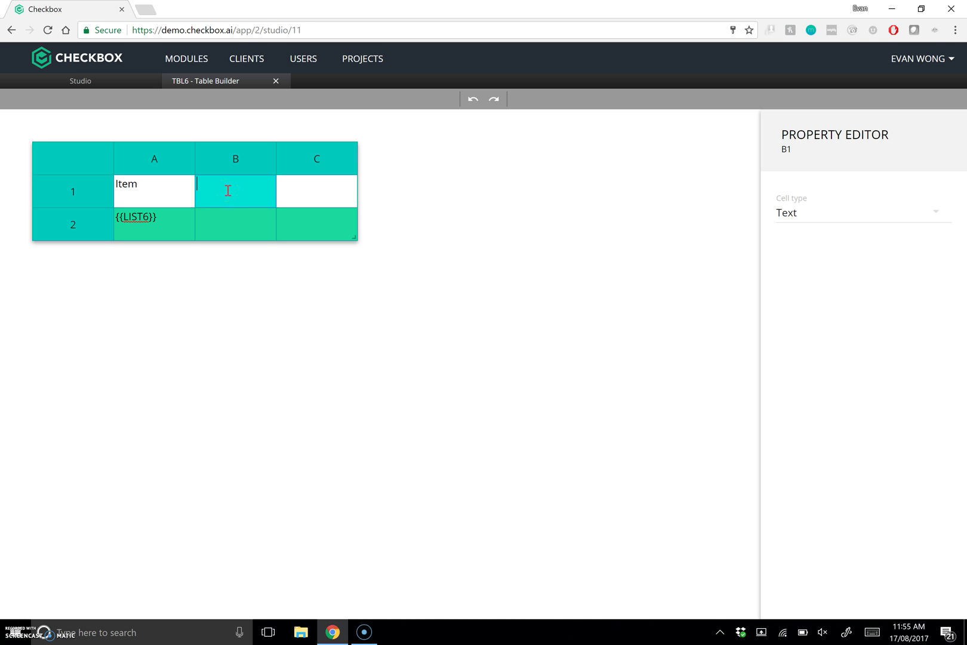
Finish the Price header and enter Quantity as the C1 header
type("ce")
left_click(303, 194)
type("Quantity")
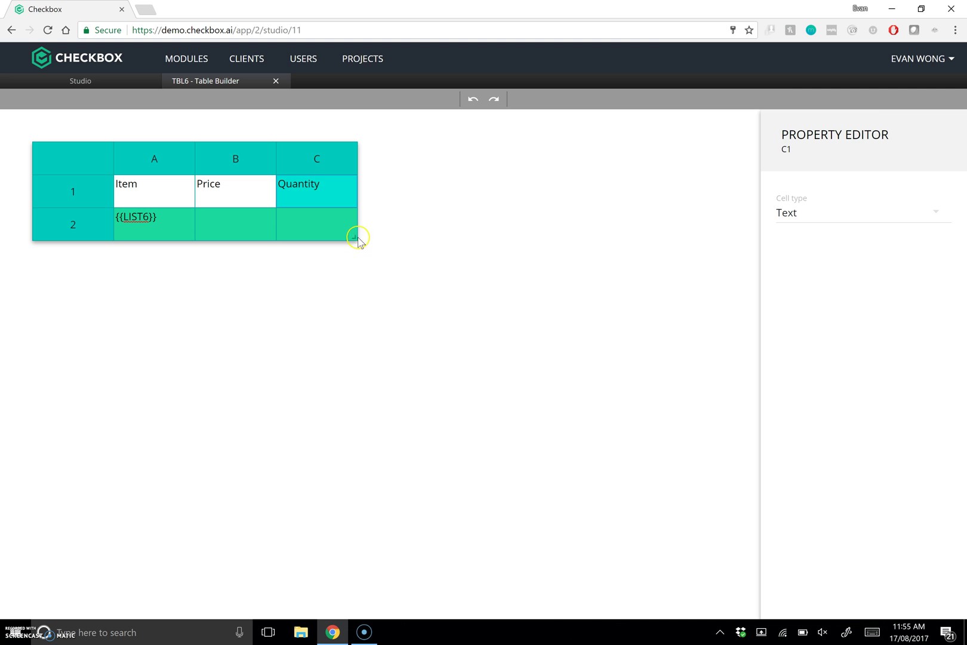
Enlarge the table to five columns (A–E) and six rows
left_click_drag(357, 239, 588, 317)
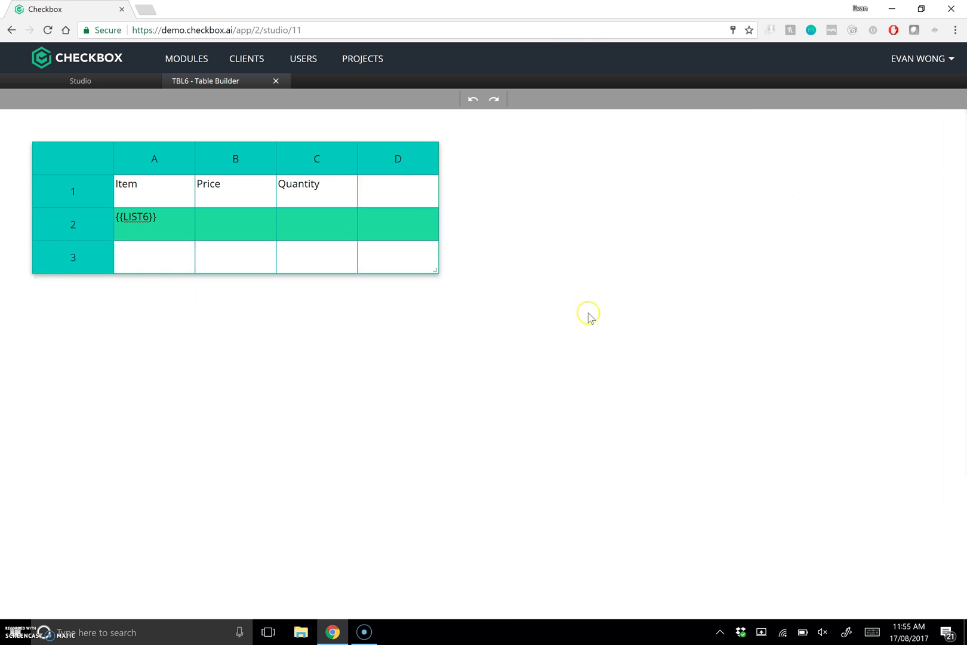
left_click(404, 148)
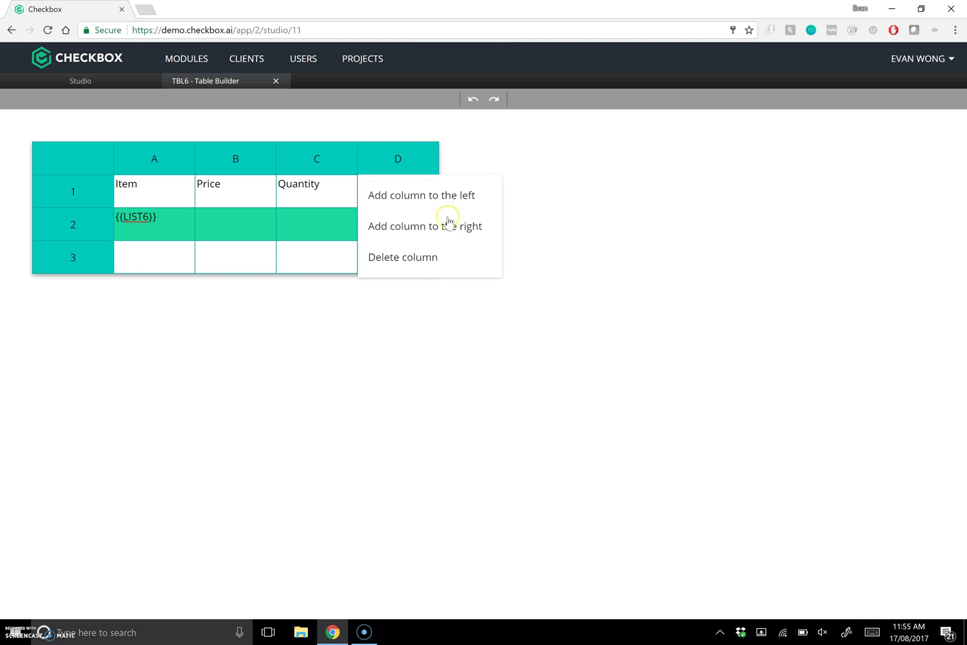
left_click(449, 224)
left_click(91, 261)
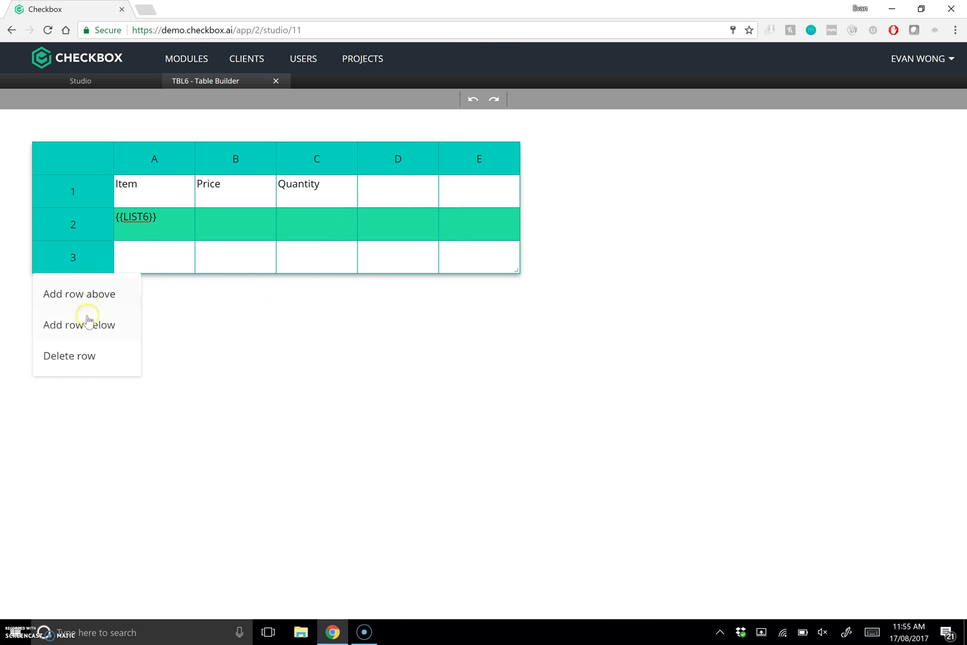
left_click(93, 305)
left_click(84, 297)
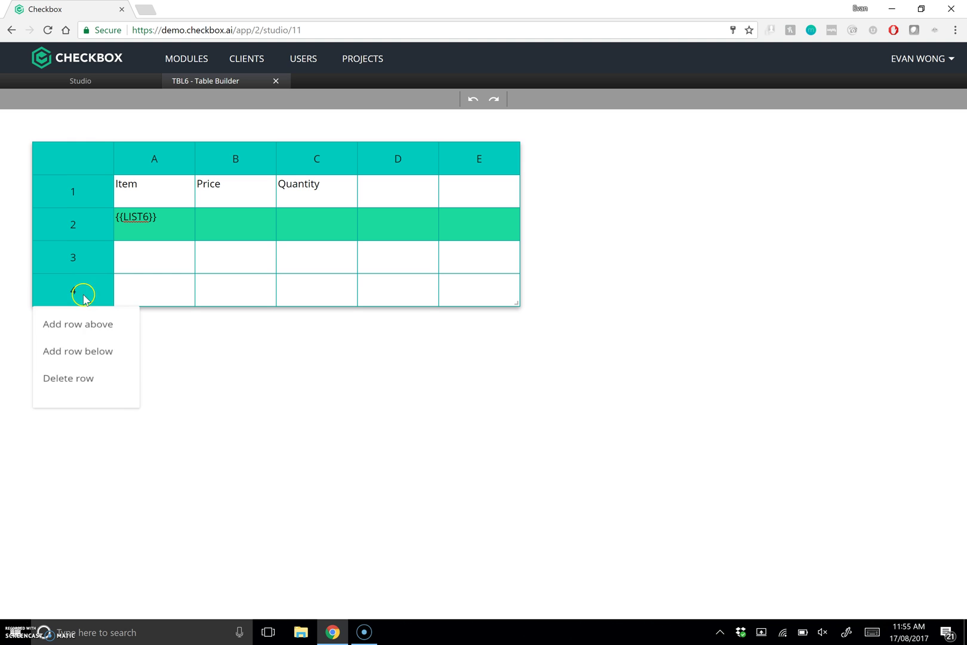
left_click(103, 358)
left_click(87, 319)
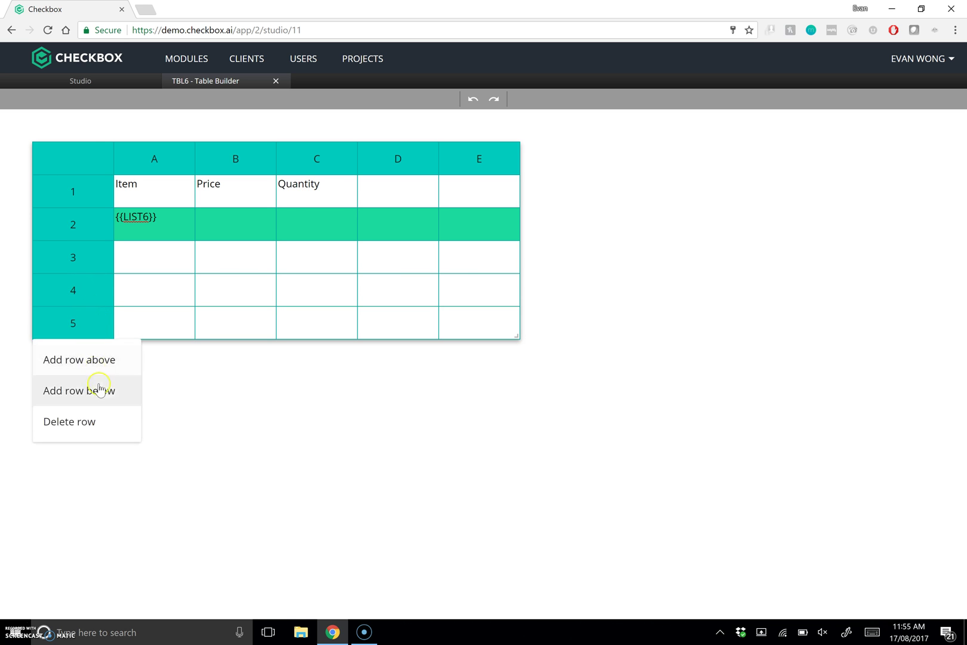
left_click(99, 389)
left_click(386, 197)
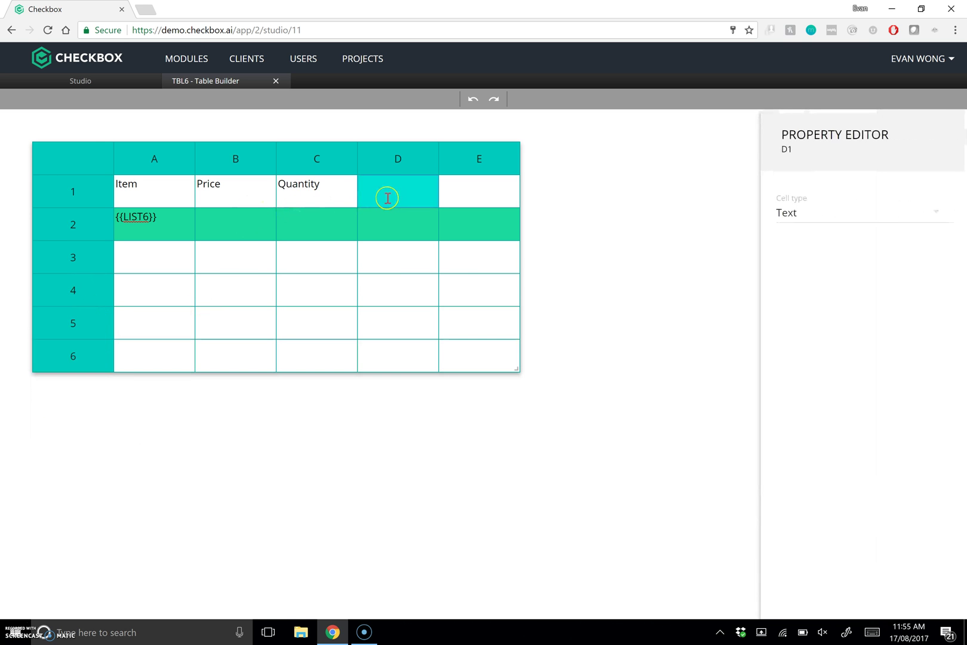
Enter Total as the E1 header
left_click(471, 198)
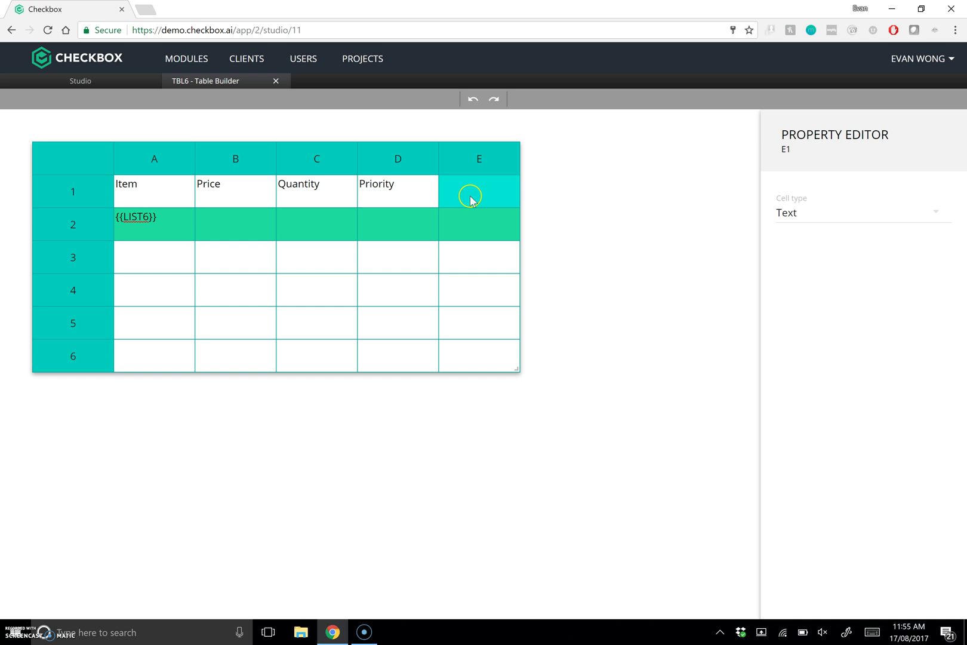
type("TO")
key("BackSpace")
type("to")
type("otal")
left_click(450, 253)
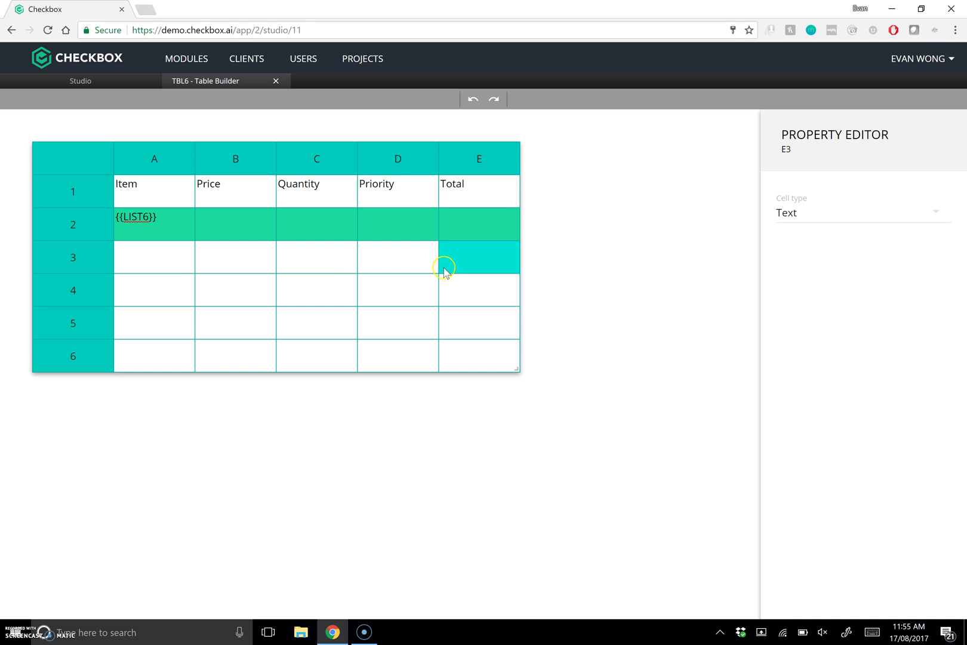
left_click(321, 293)
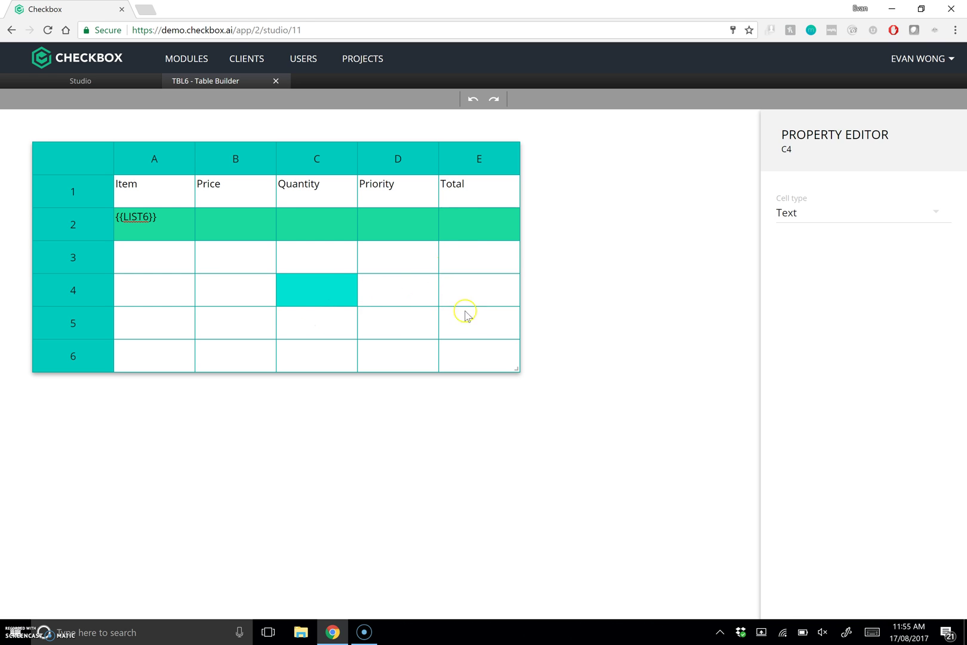
Label D4, D5 and D6 as Sub-Total, GST 10% and Grand Total
left_click(387, 294)
type("Sub-Total")
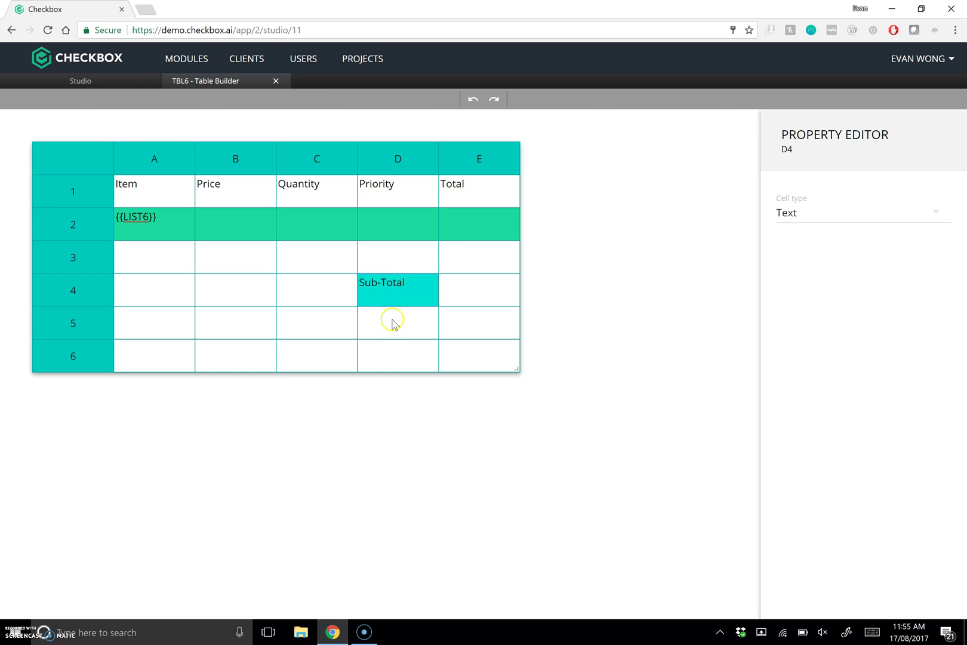
left_click(392, 320)
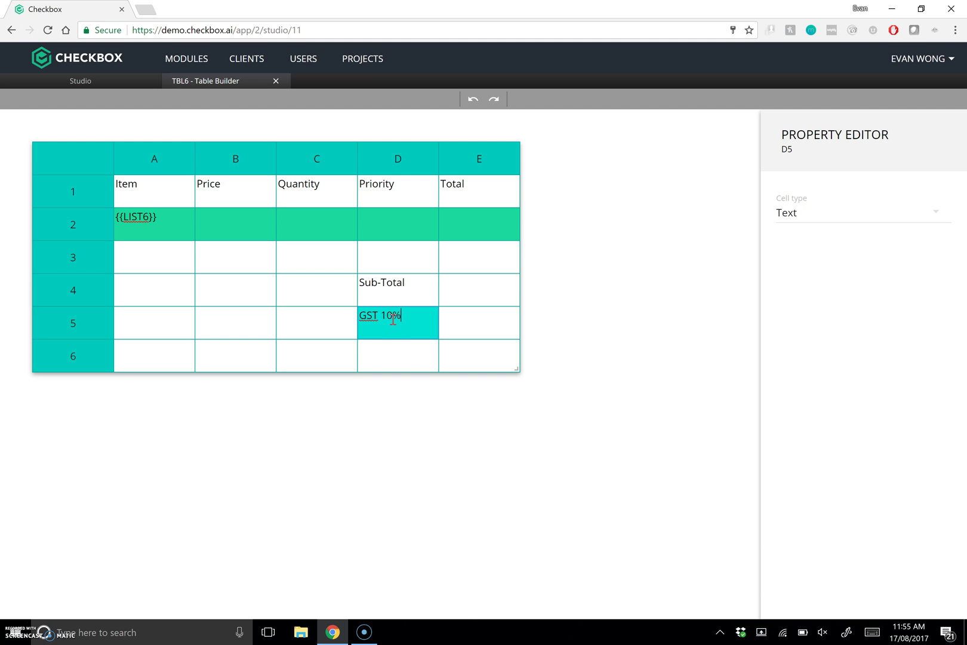
left_click(402, 358)
type("Grand Total")
left_click(467, 296)
left_click(202, 221)
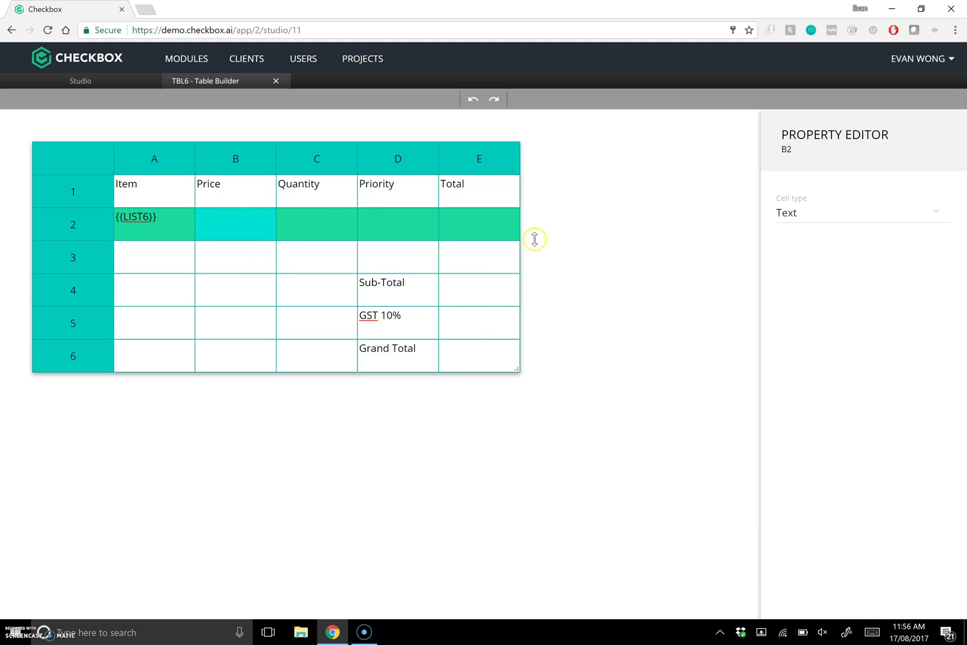
Make B2 and C2 Number Input cells
left_click(794, 224)
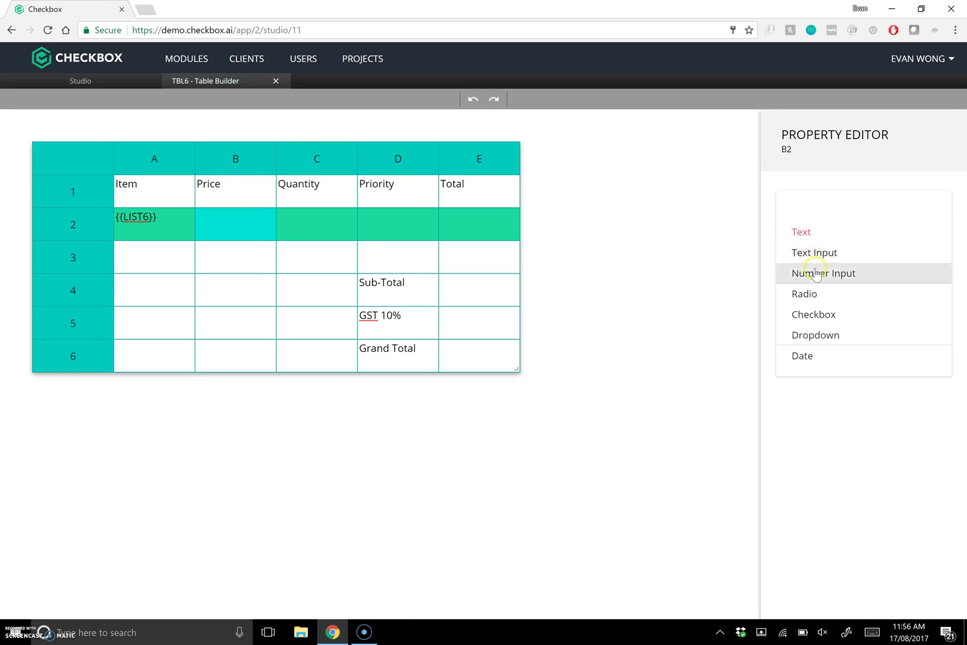
left_click(806, 274)
left_click(323, 226)
left_click(842, 214)
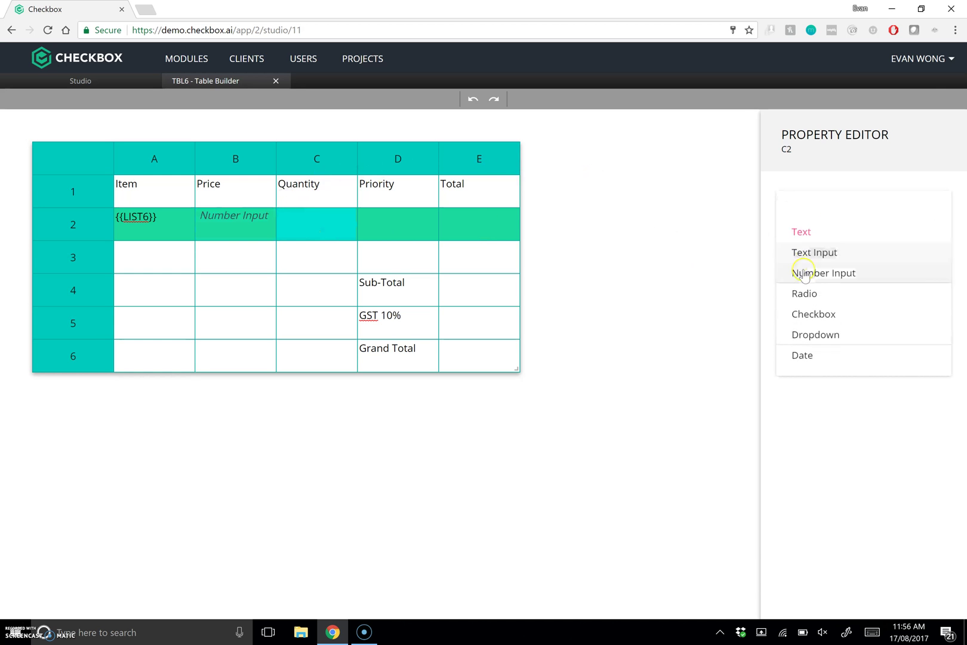
left_click(806, 275)
Make D2 a Dropdown cell with options High and Low
left_click(370, 221)
left_click(794, 215)
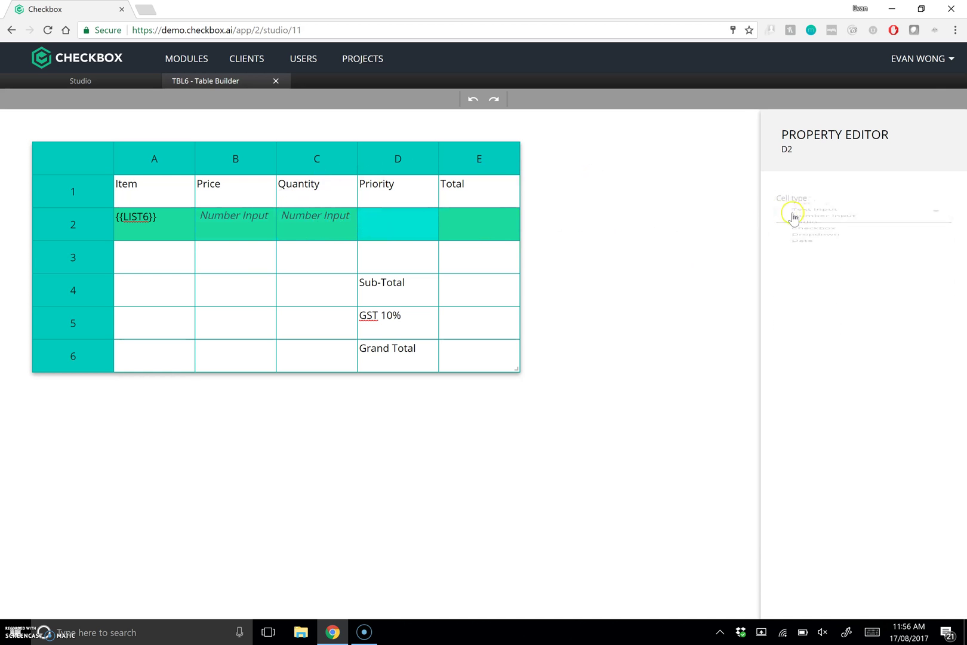
left_click(816, 335)
left_click(827, 263)
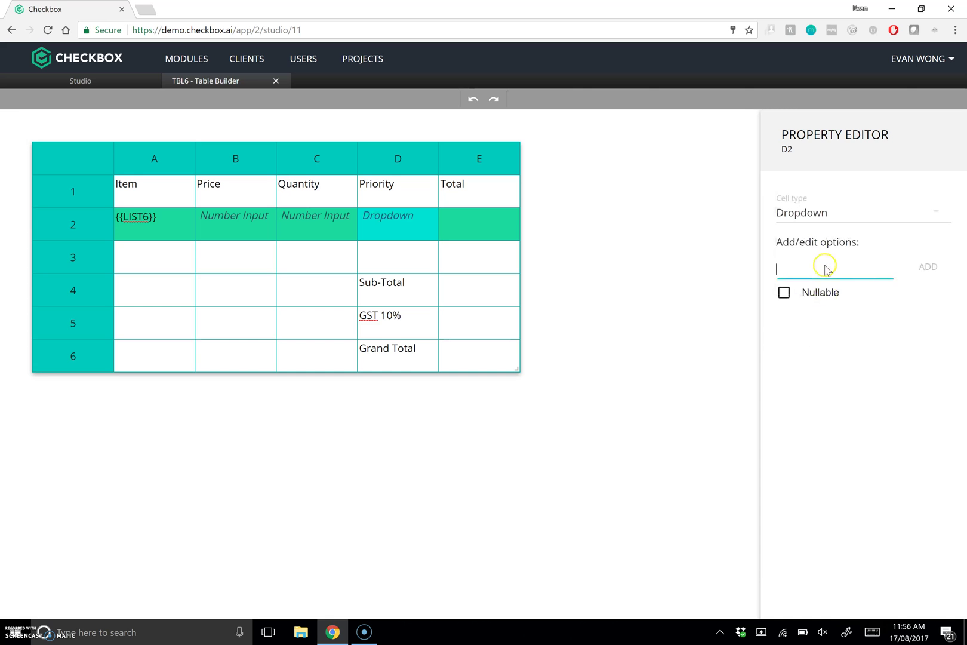
type("High")
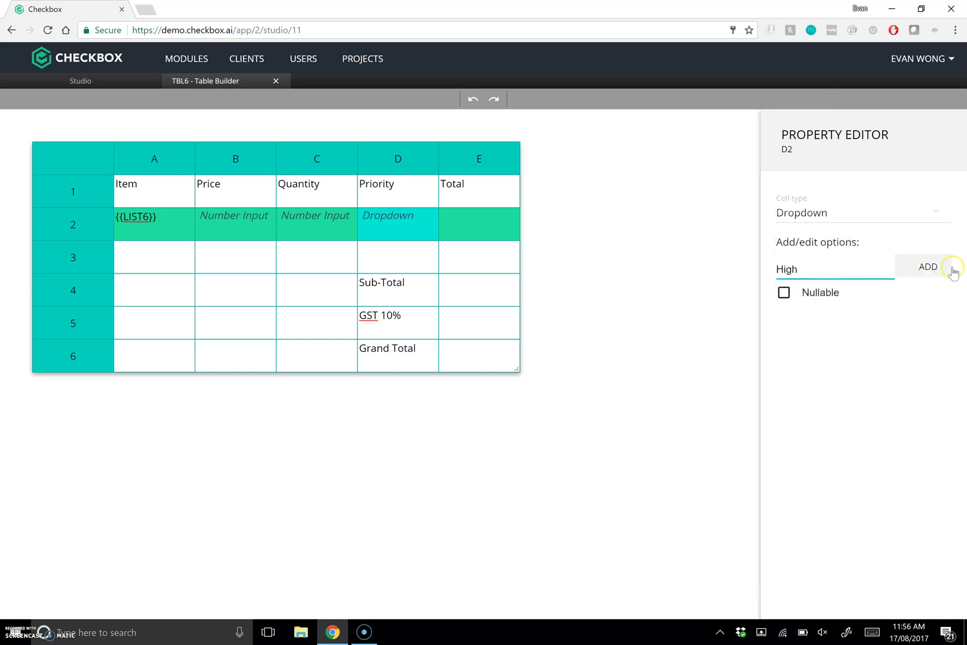
left_click(929, 267)
left_click(803, 271)
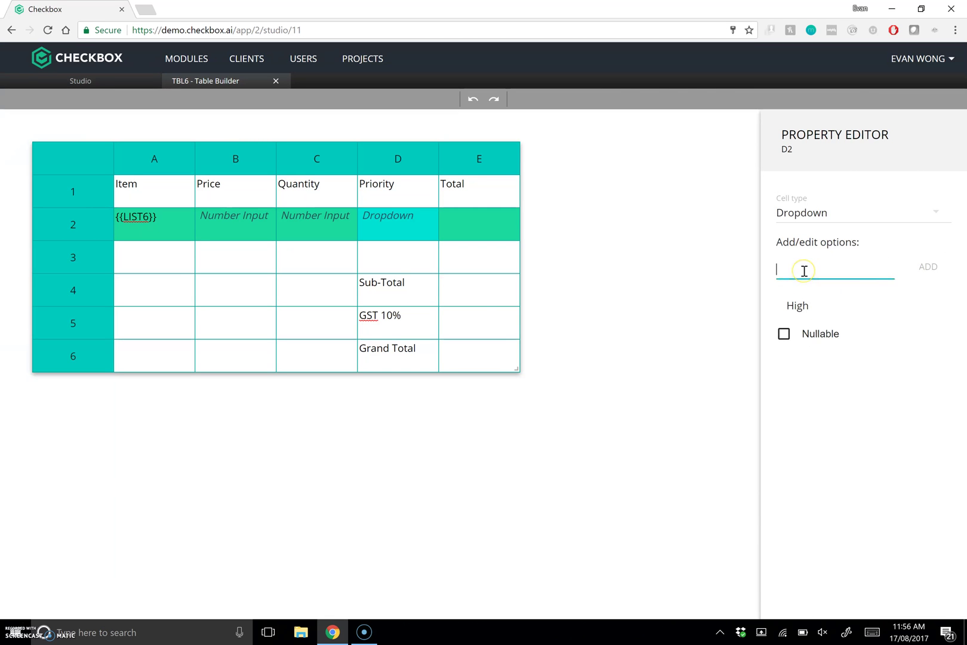
type("Low")
left_click(920, 273)
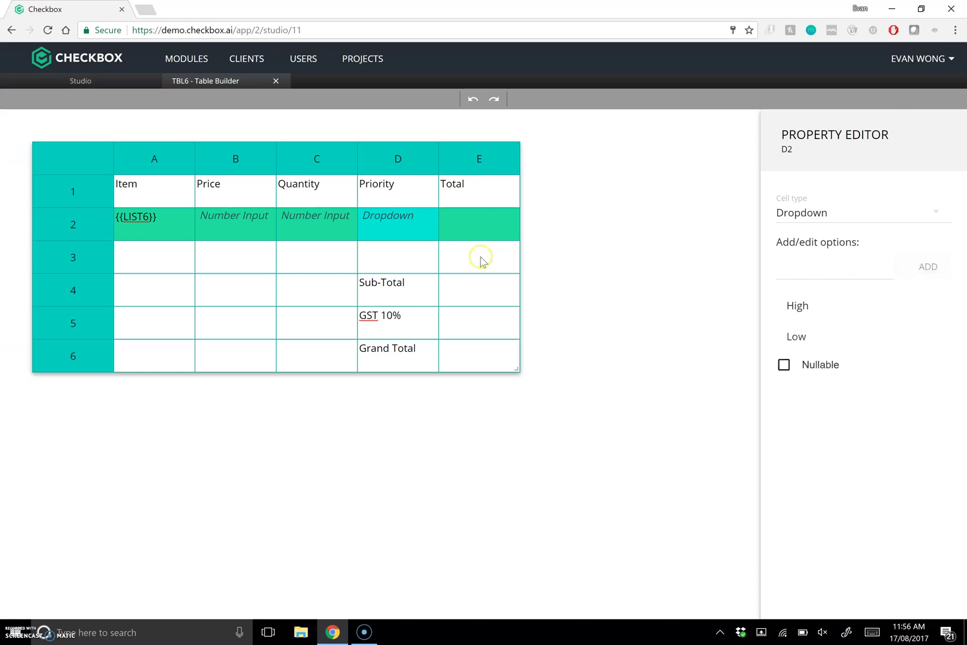
left_click(467, 216)
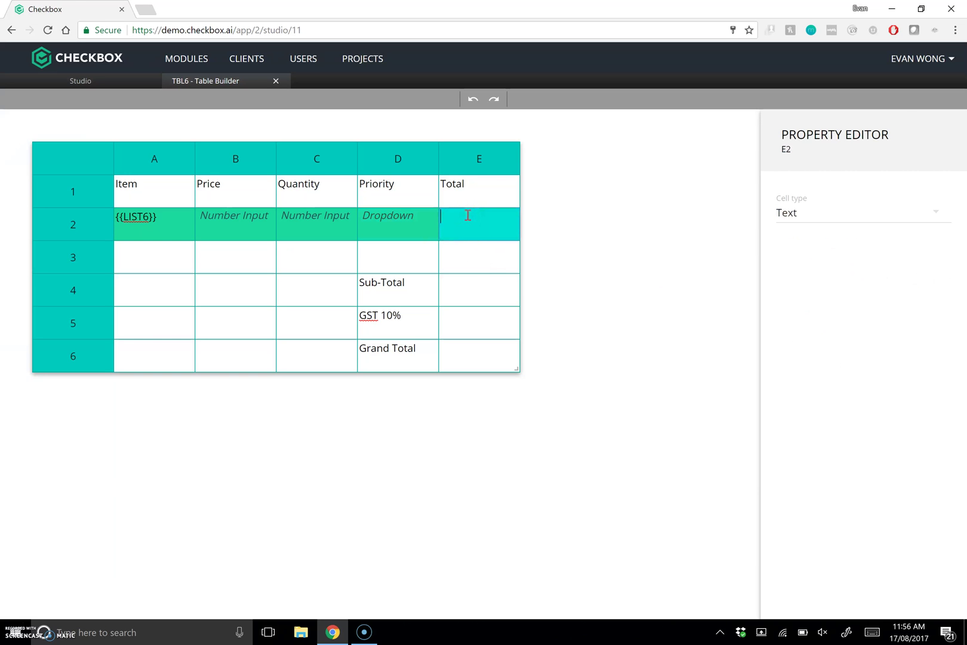
Enter =(B2*C2) in E2, =sum(E2) in E4, =(E4*0.1) in E5, =sum(E4,E5) in E6
type("=sum(")
type("B2*C2")
left_click(495, 267)
left_click(485, 291)
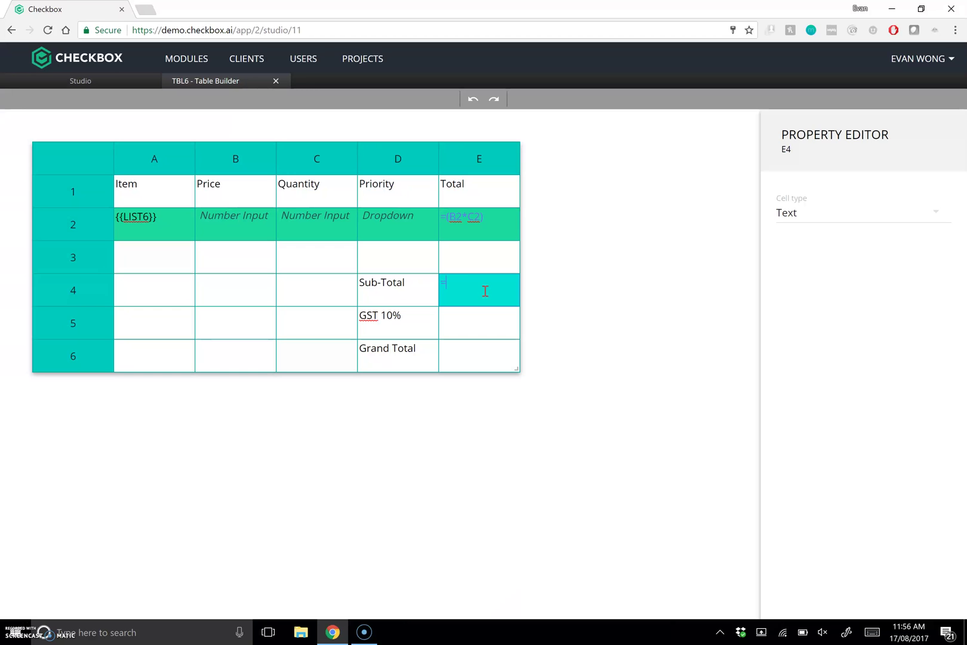
type("=sum(E2)")
left_click(473, 325)
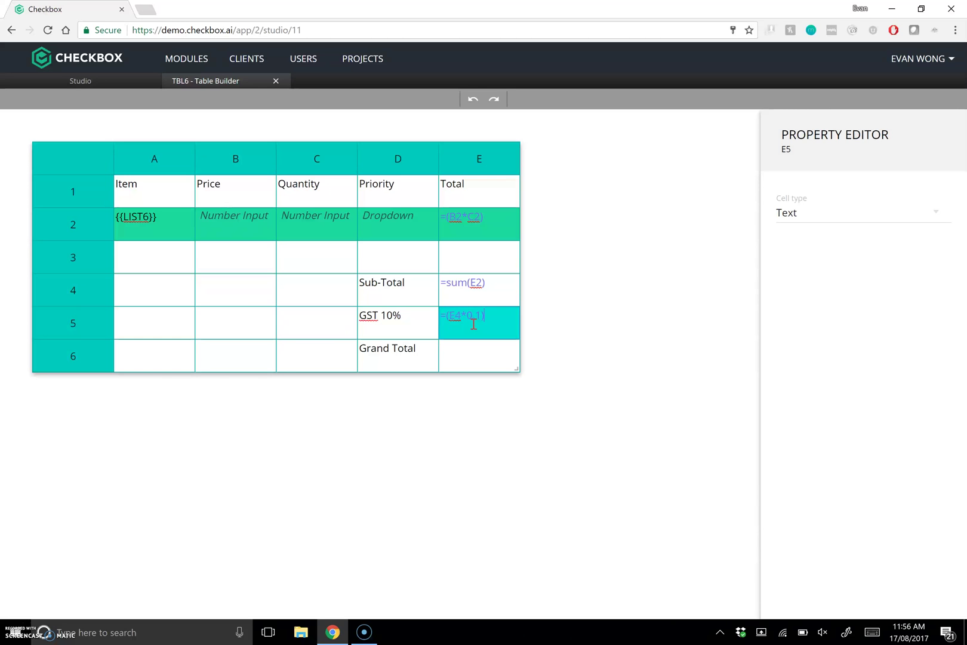
left_click(458, 366)
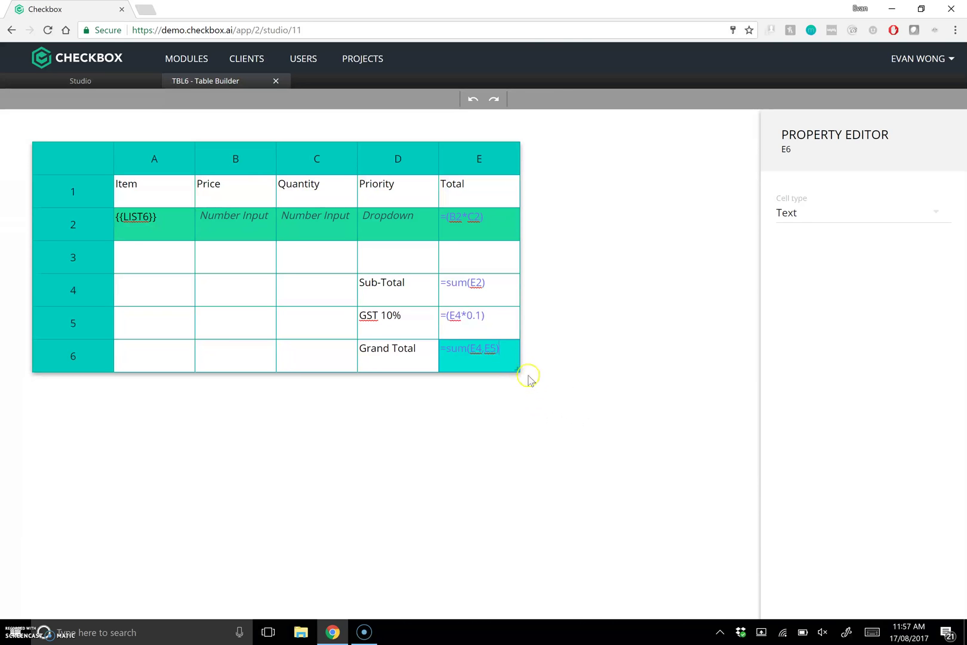
left_click(463, 368)
left_click(476, 411)
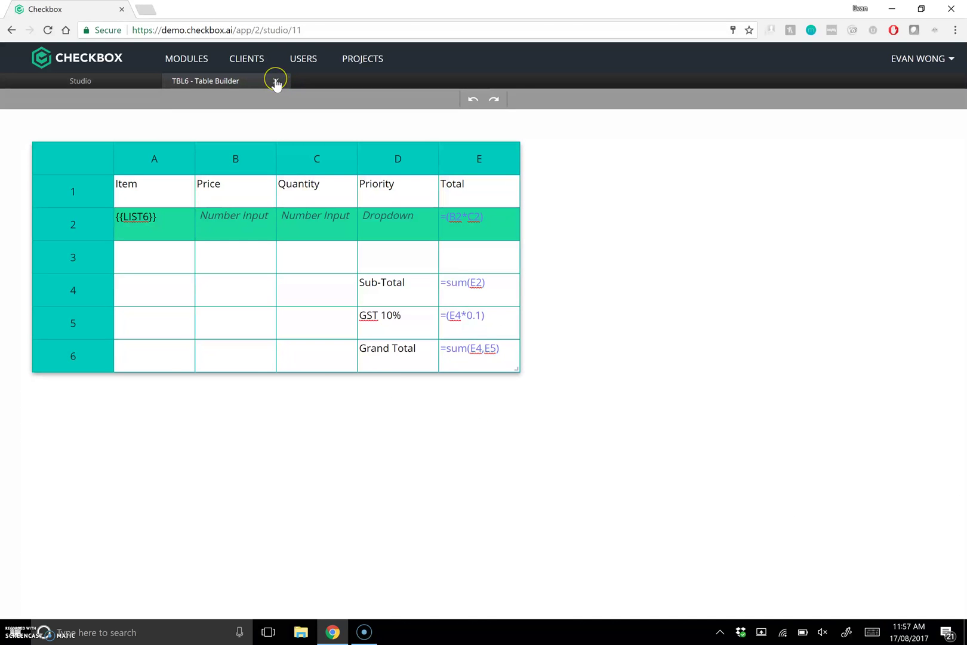
Turn on Header Row for row 1 (Item through Total) of TBL6
left_click_drag(275, 84, 56, 199)
right_click(60, 191)
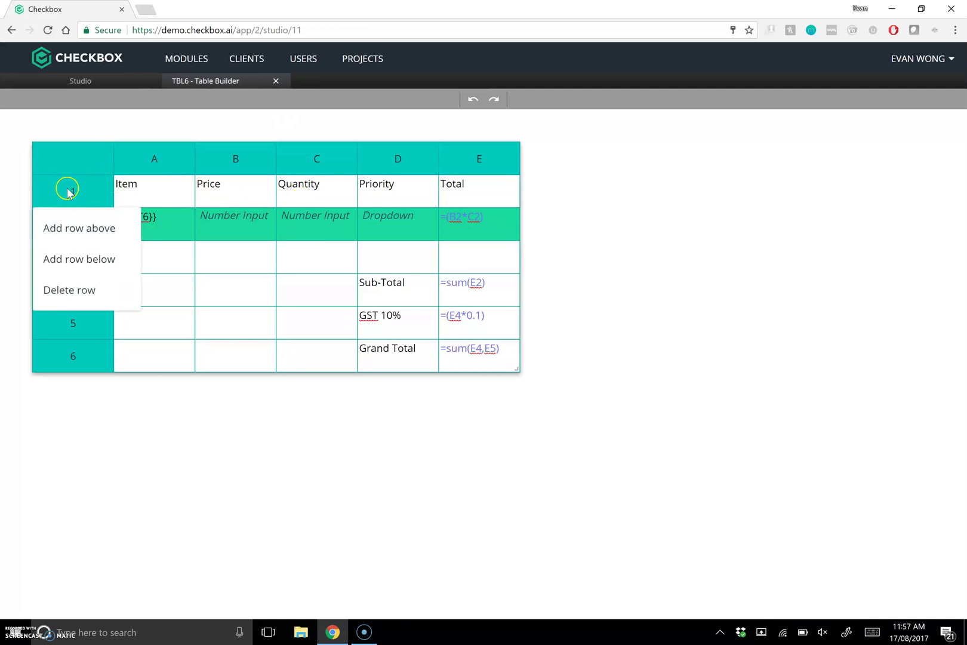
left_click(75, 191)
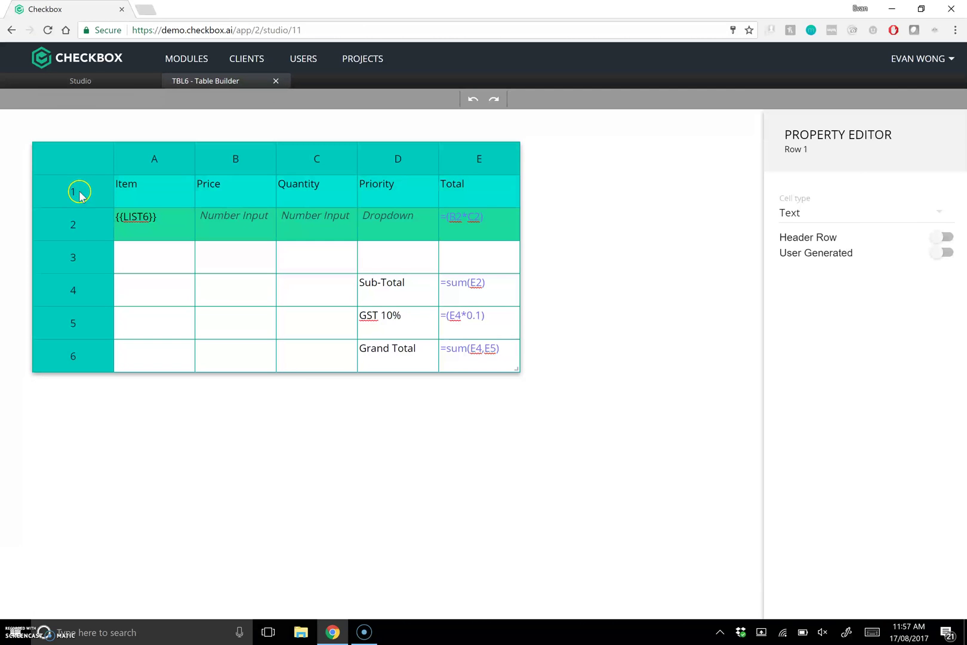
left_click(940, 237)
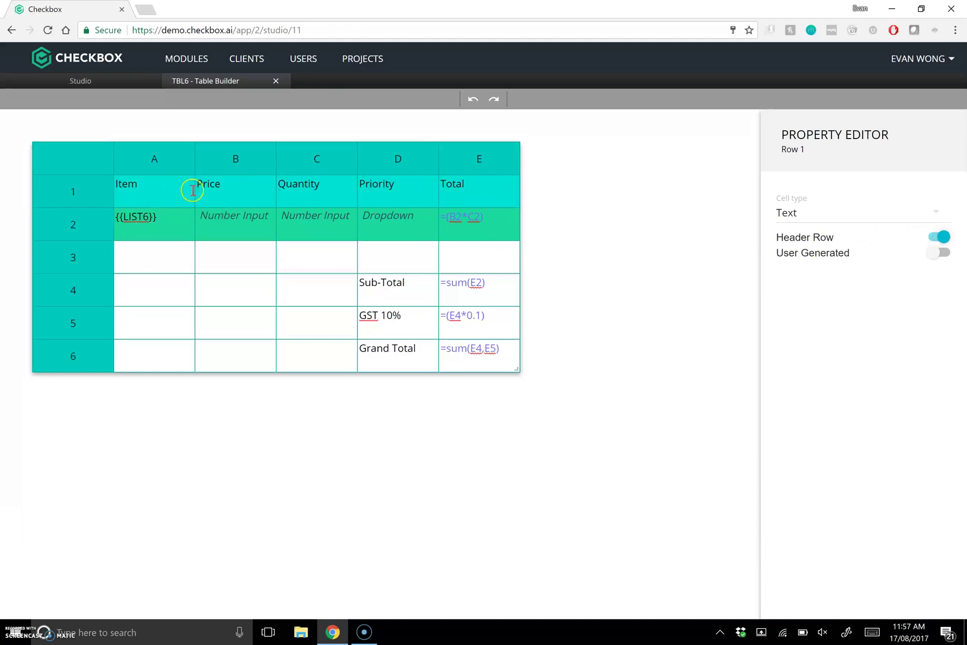
left_click(606, 221)
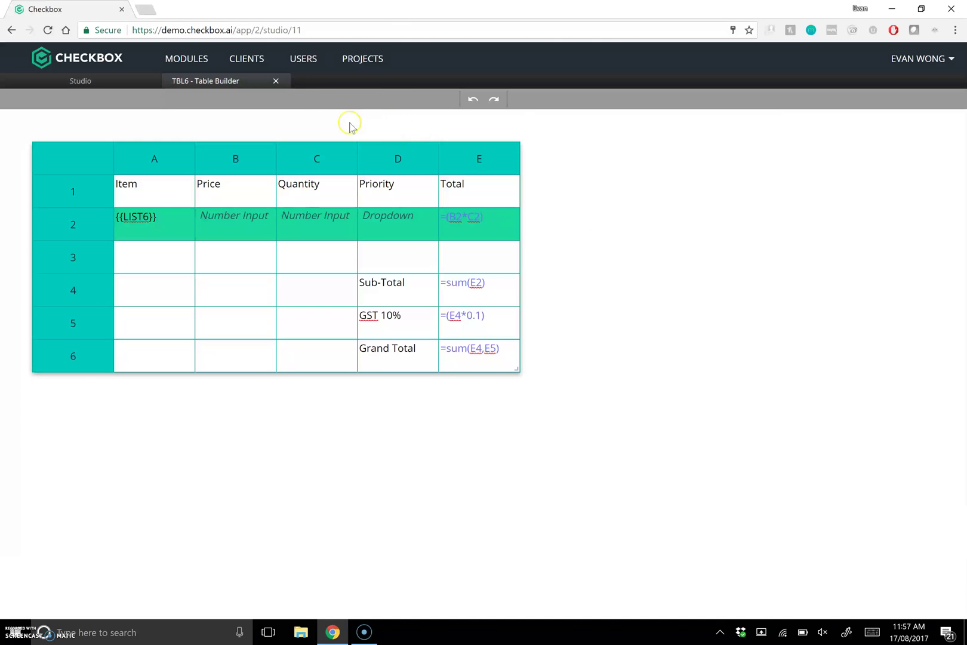
Close the table builder and add a REPORT page after the Budgeting Calculator
left_click(276, 81)
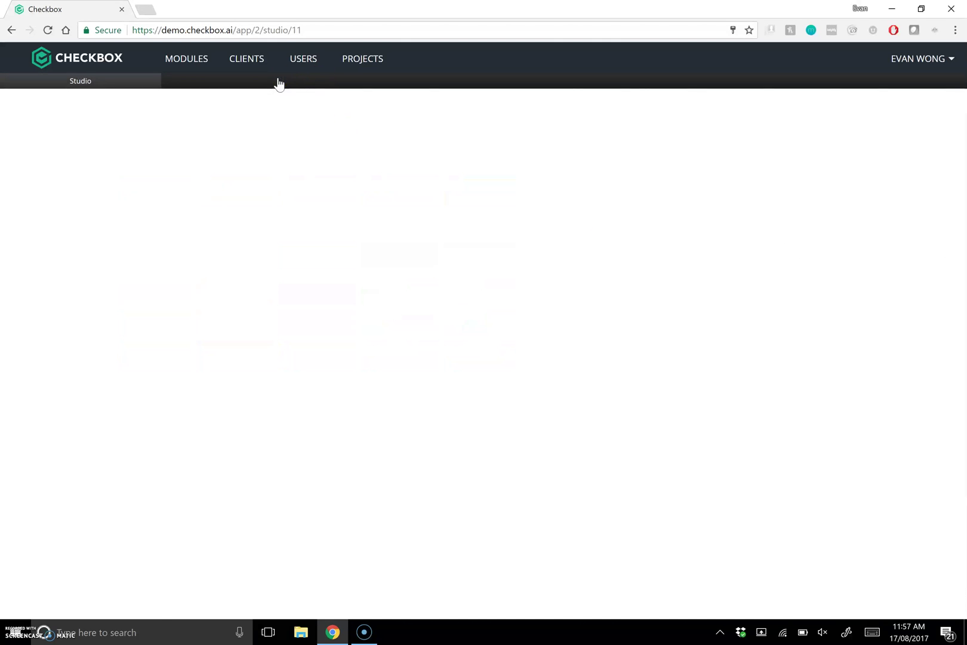
left_click_drag(509, 317, 474, 218)
scroll(474, 218, "down", 1)
left_click_drag(415, 216, 395, 242)
left_click_drag(32, 425, 687, 301)
Save REPORT7 with the header 'Budgeting Report' and open its blank document
left_click_drag(561, 417, 548, 350)
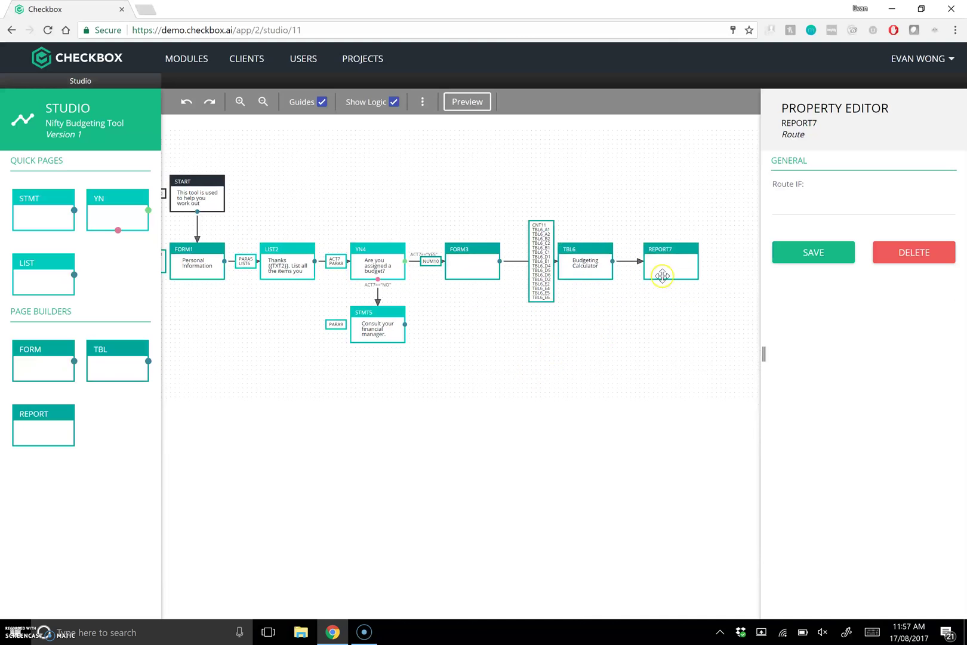
left_click(659, 273)
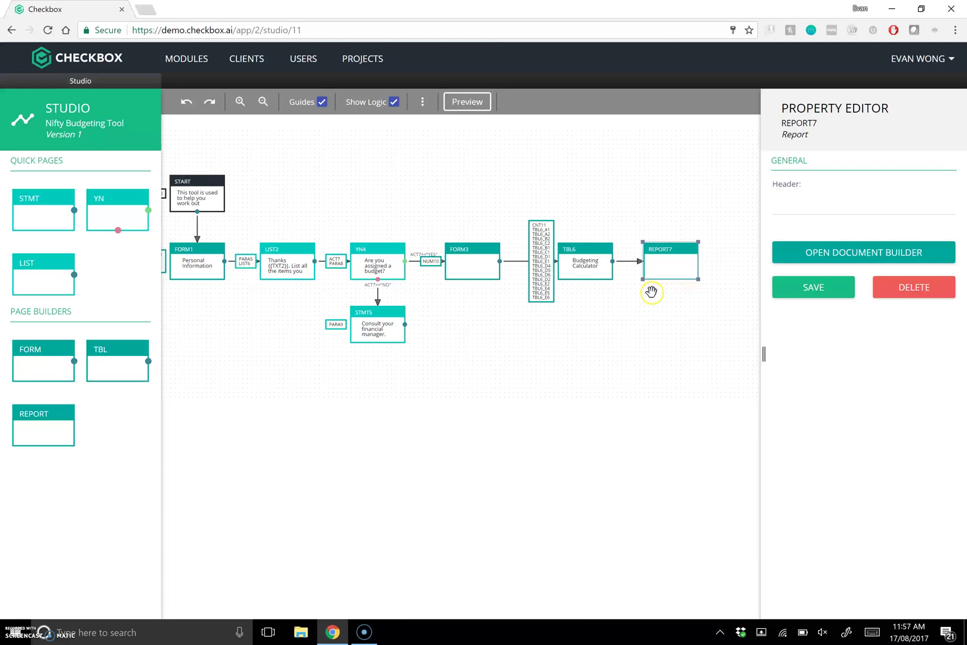
left_click(801, 210)
type("Budgeting Report")
left_click(803, 286)
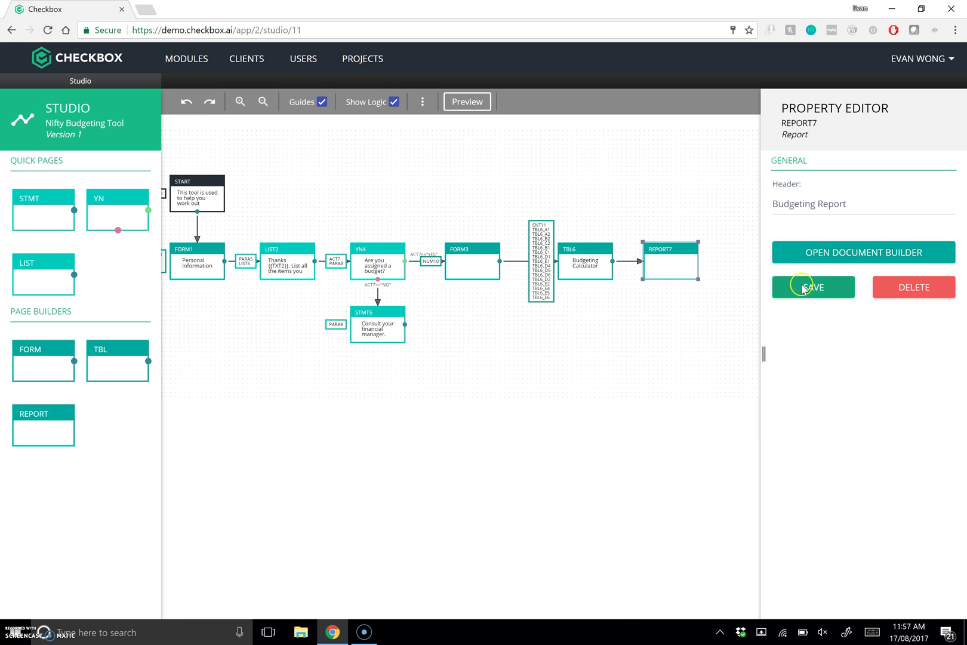
left_click(800, 253)
left_click(459, 310)
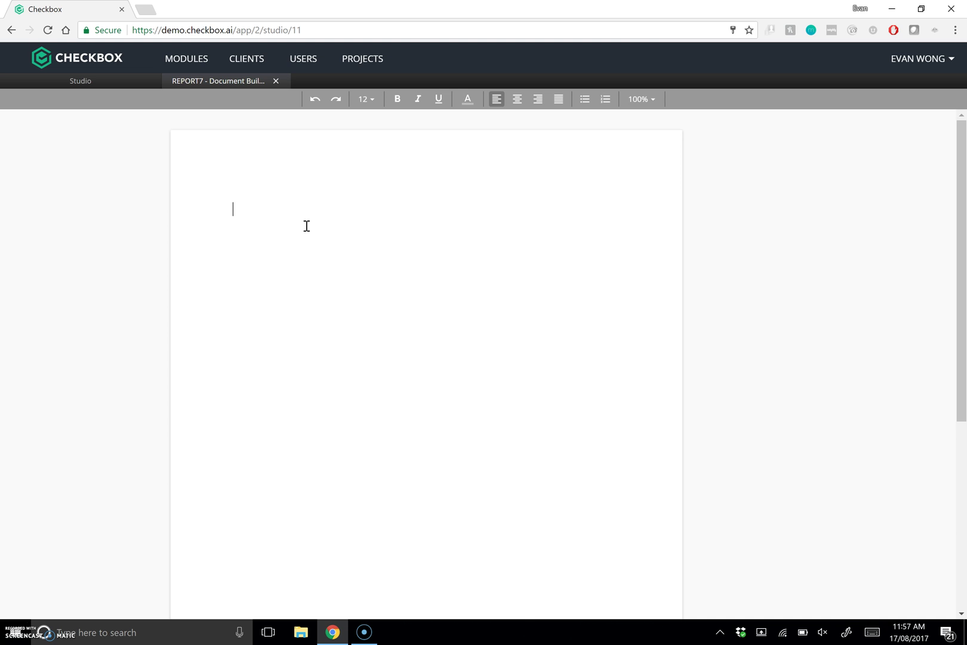
Type a bold 'Budgeting Report Summary' title at size 16 in blue
left_click(329, 210)
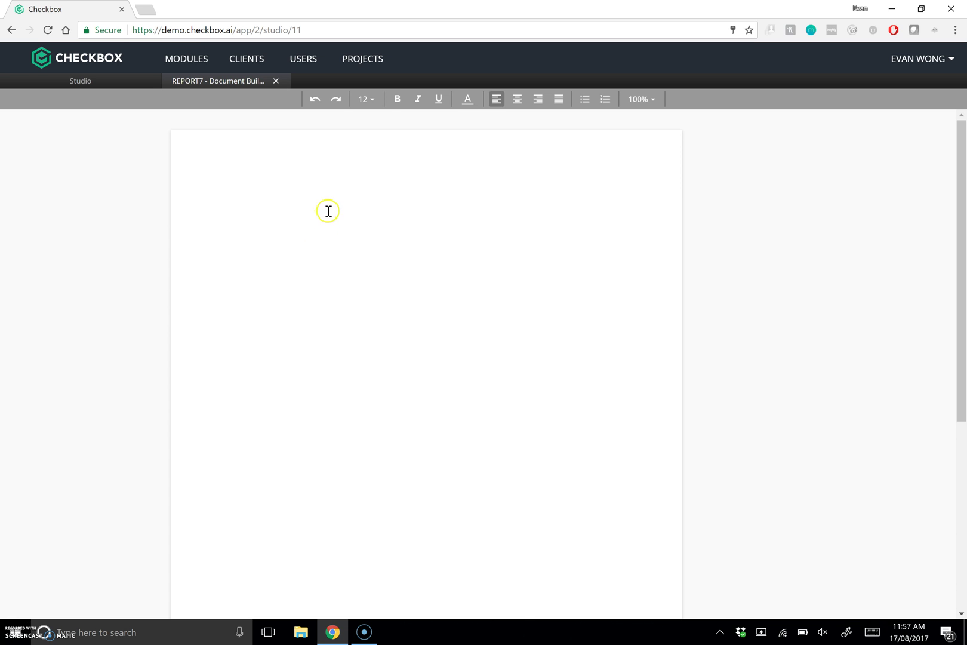
left_click(399, 101)
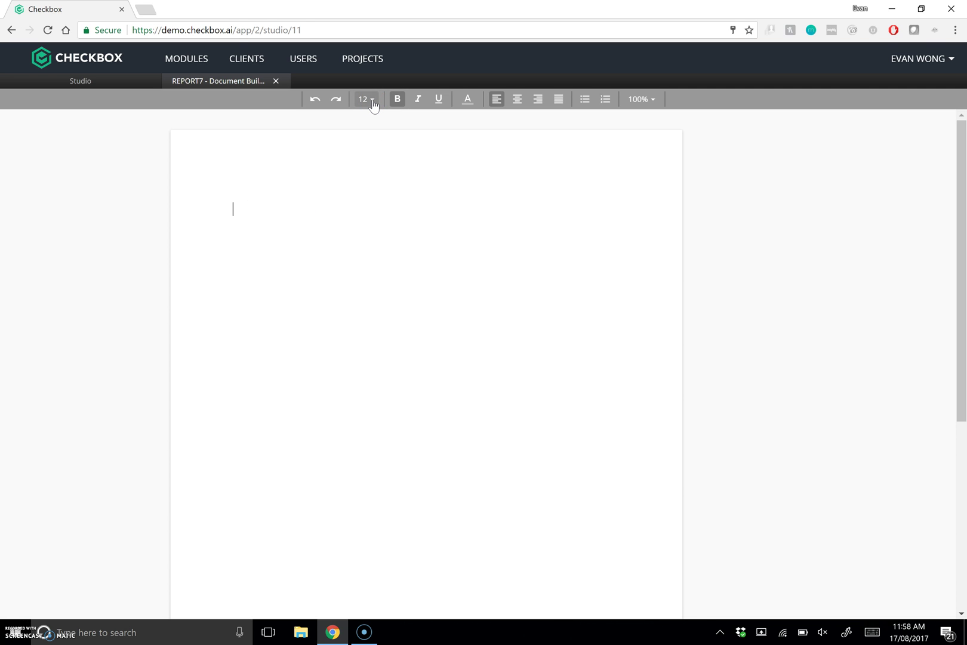
type("Budgeting Report SUmma")
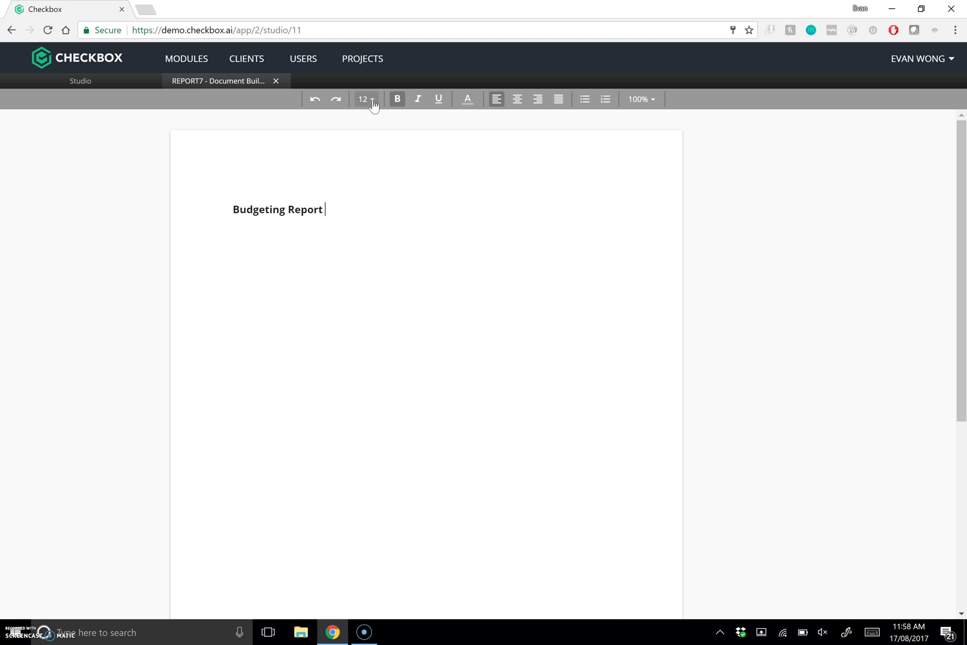
key("BackSpace")
key("BackSpace")
key("BackSpace")
key("BackSpace")
type("ummary")
triple_click(326, 211)
left_click(369, 101)
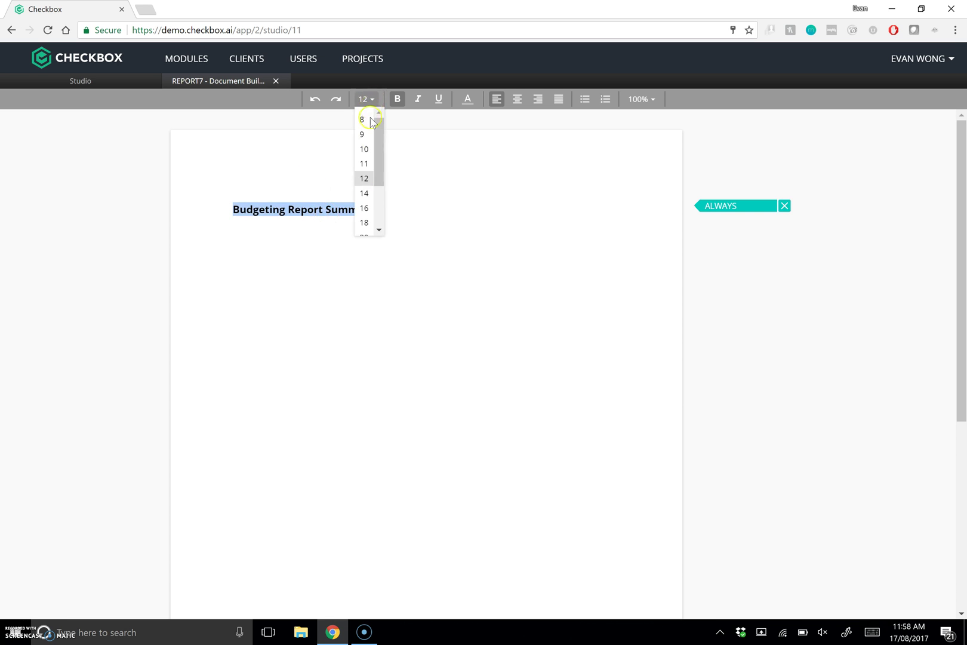
left_click(364, 208)
left_click(468, 98)
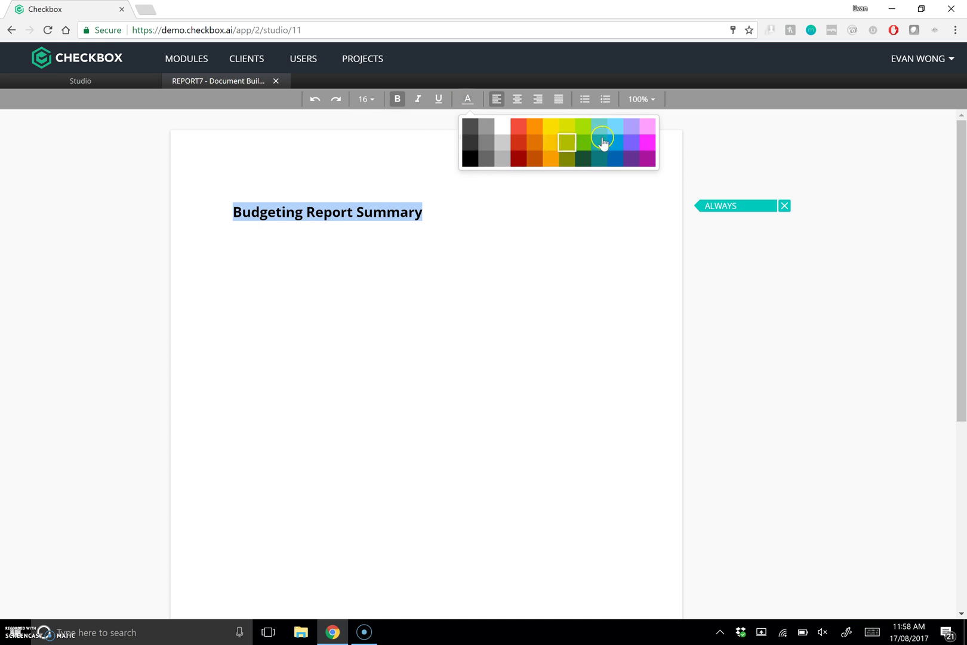
left_click(603, 142)
left_click(446, 216)
Add a 'Private and confidential' line below at size 10 in dark grey
key("Return")
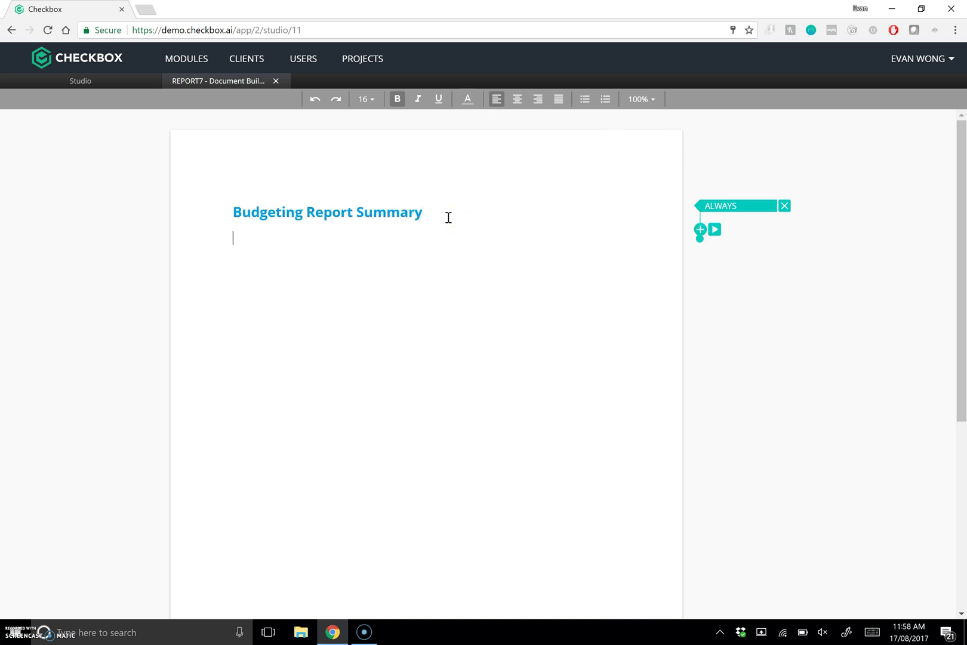
type("Private and ")
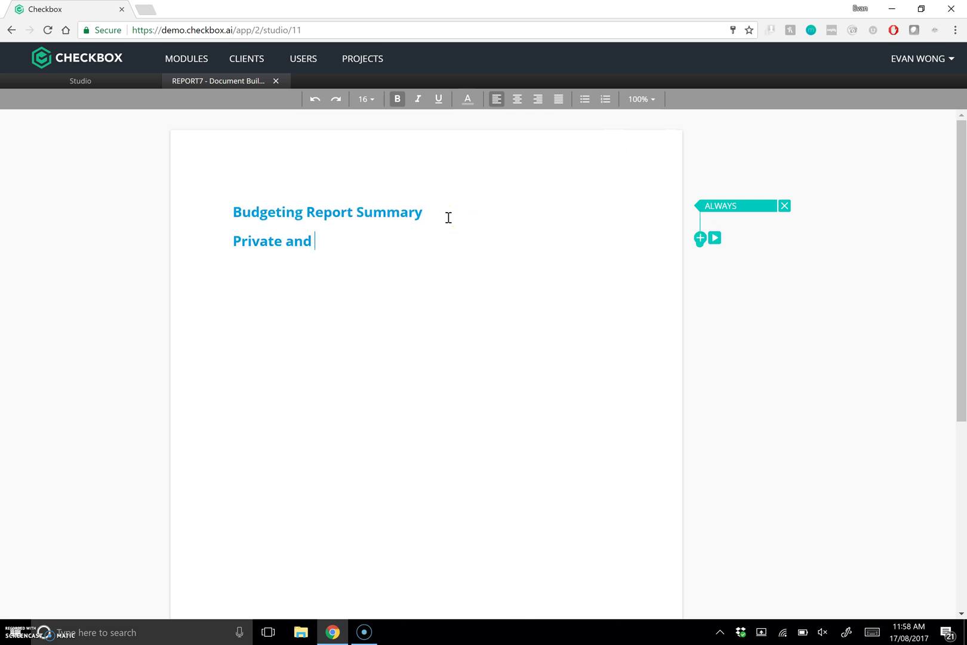
type("confidentiual")
key("BackSpace")
key("BackSpace")
key("BackSpace")
type("al")
triple_click(375, 242)
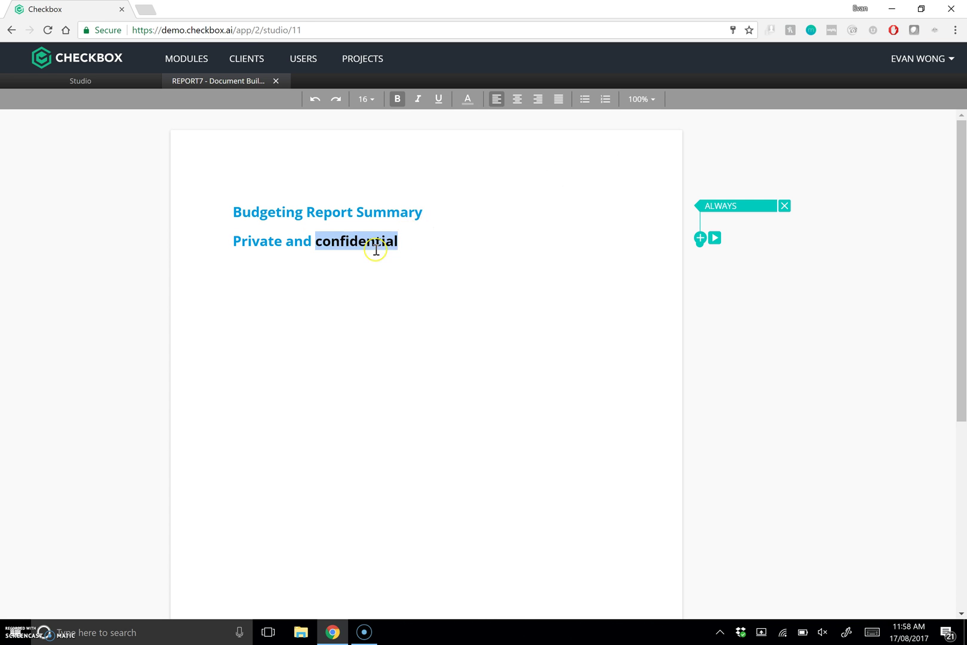
left_click(397, 98)
left_click(366, 99)
left_click(396, 99)
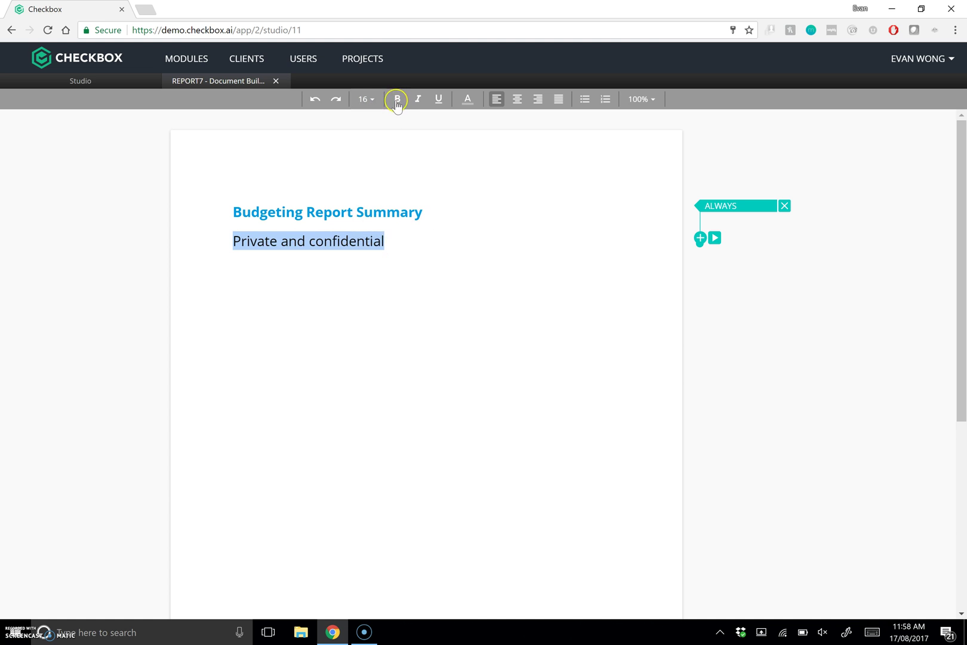
left_click(397, 98)
left_click(360, 99)
left_click(364, 149)
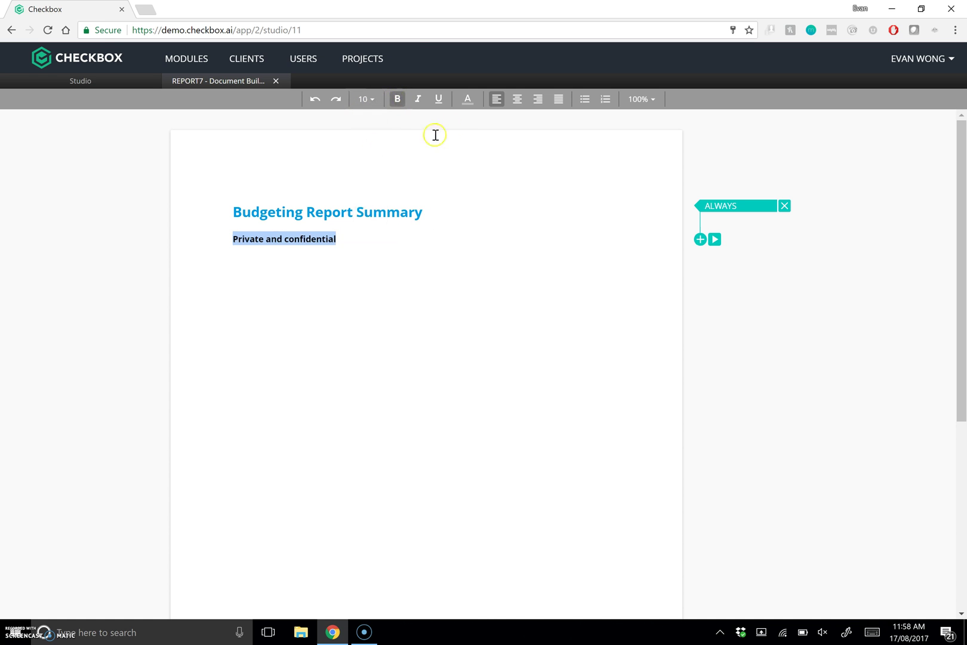
left_click(470, 99)
left_click(483, 149)
left_click(387, 245)
Set the following body text to size 11 in black
key("Return")
key("Return")
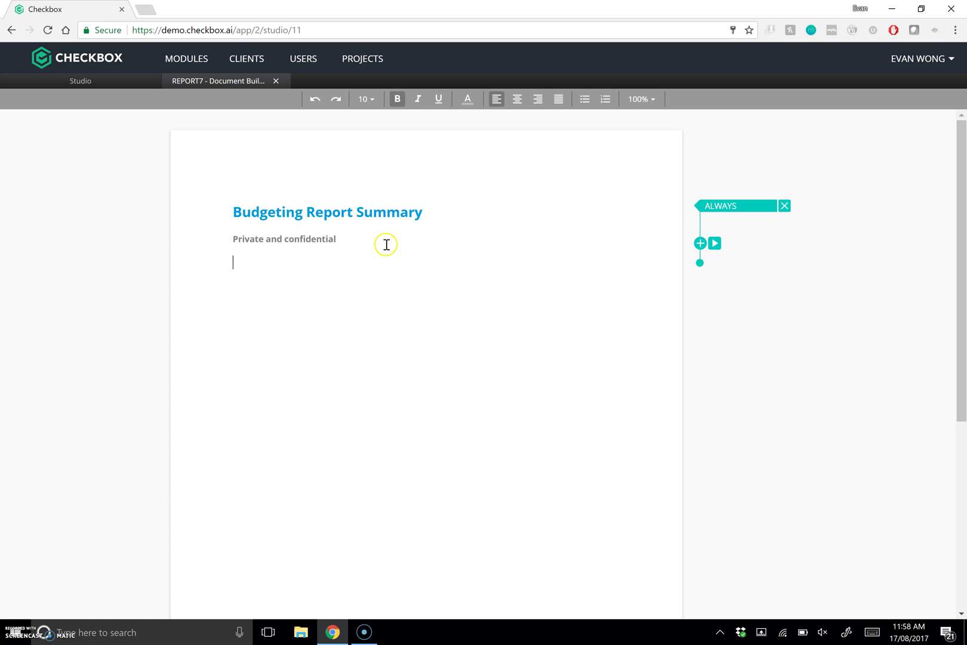
left_click(366, 99)
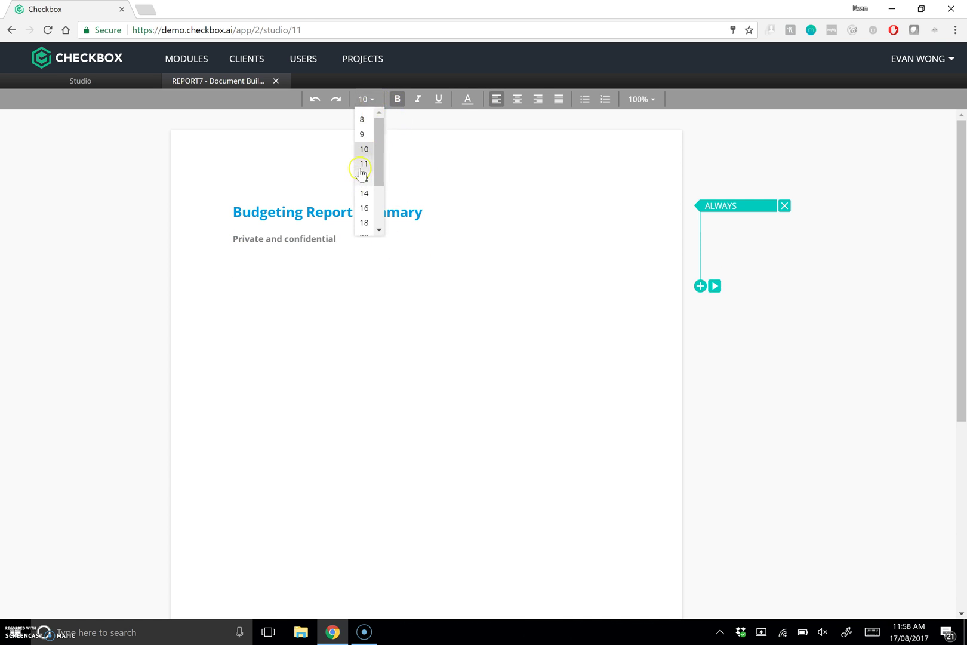
left_click(364, 163)
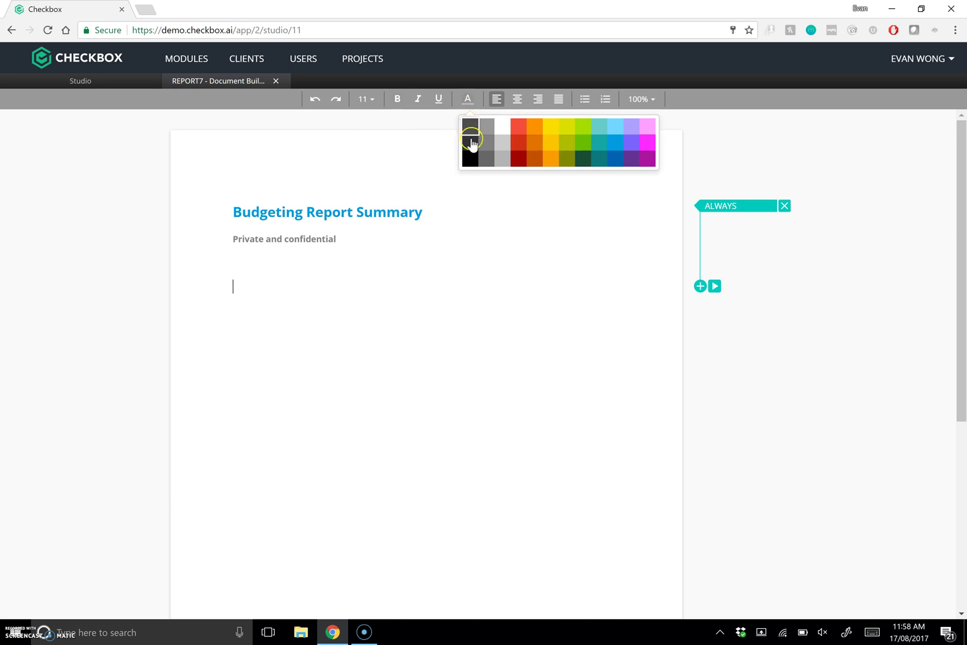
left_click(470, 158)
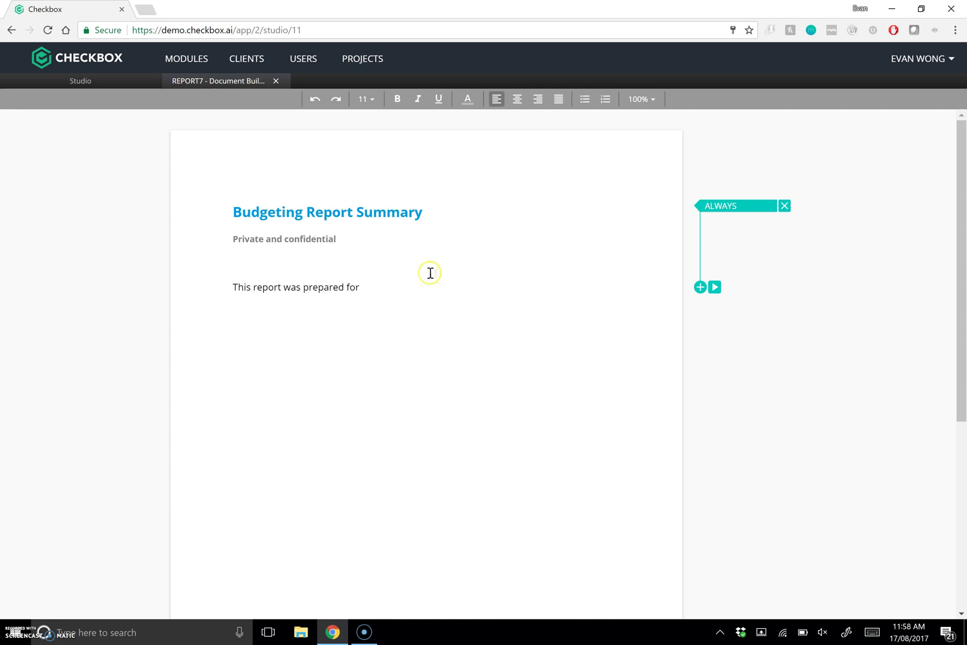
End the prepared-for sentence with {{TXT3}}, removing a stray 9, and start a new paragraph
triple_click(352, 285)
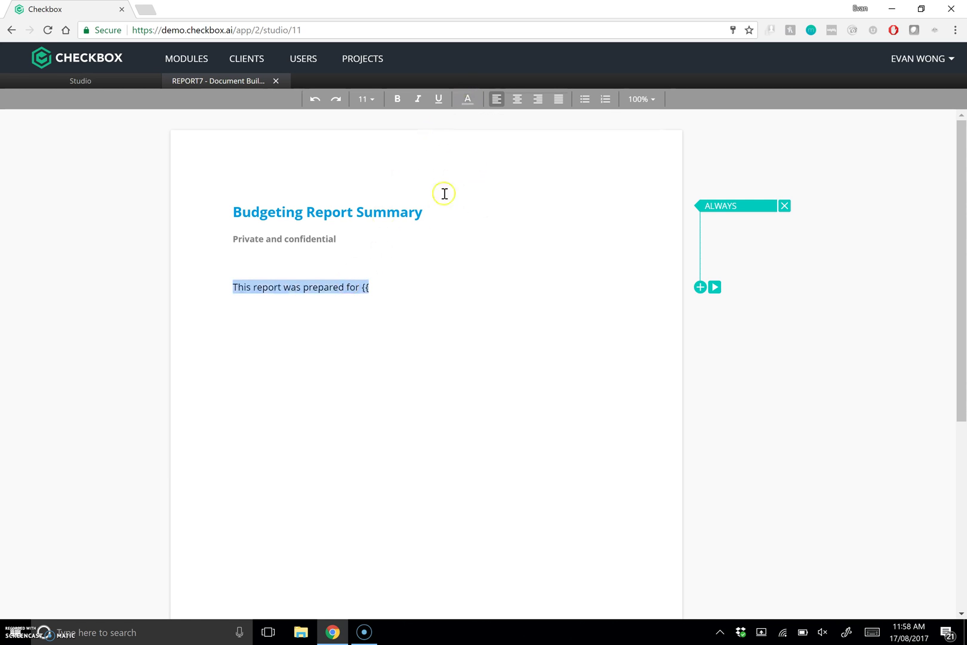
left_click(377, 288)
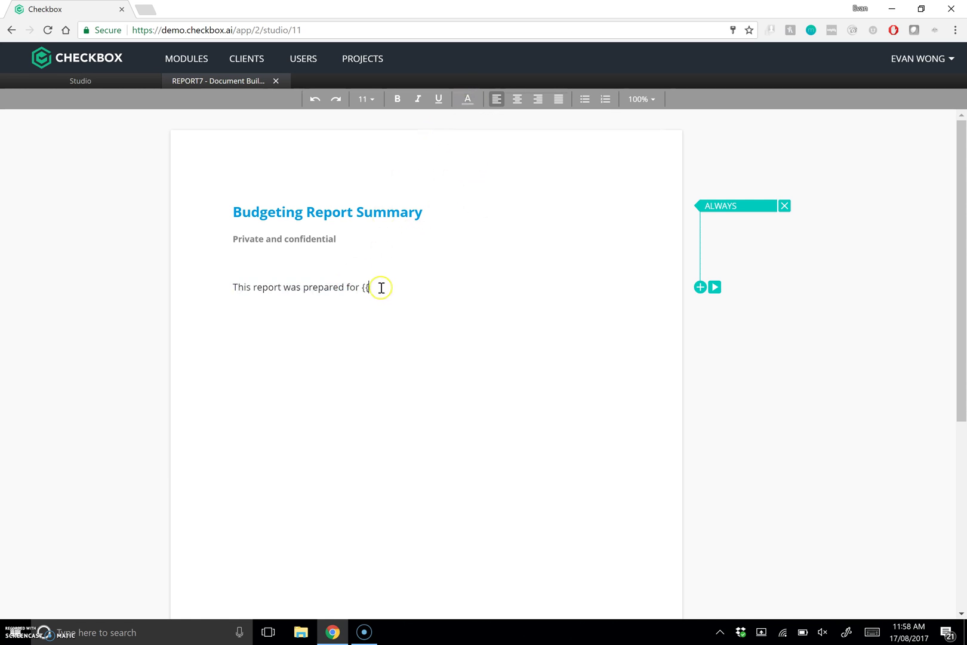
left_click(78, 84)
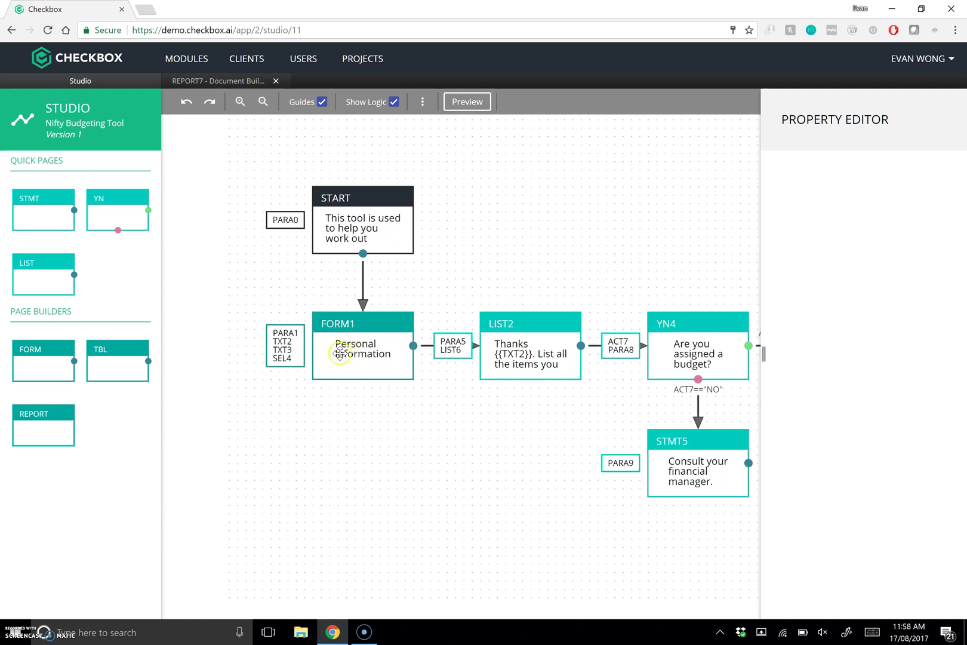
left_click(212, 81)
left_click(377, 287)
type("TXT3}} .")
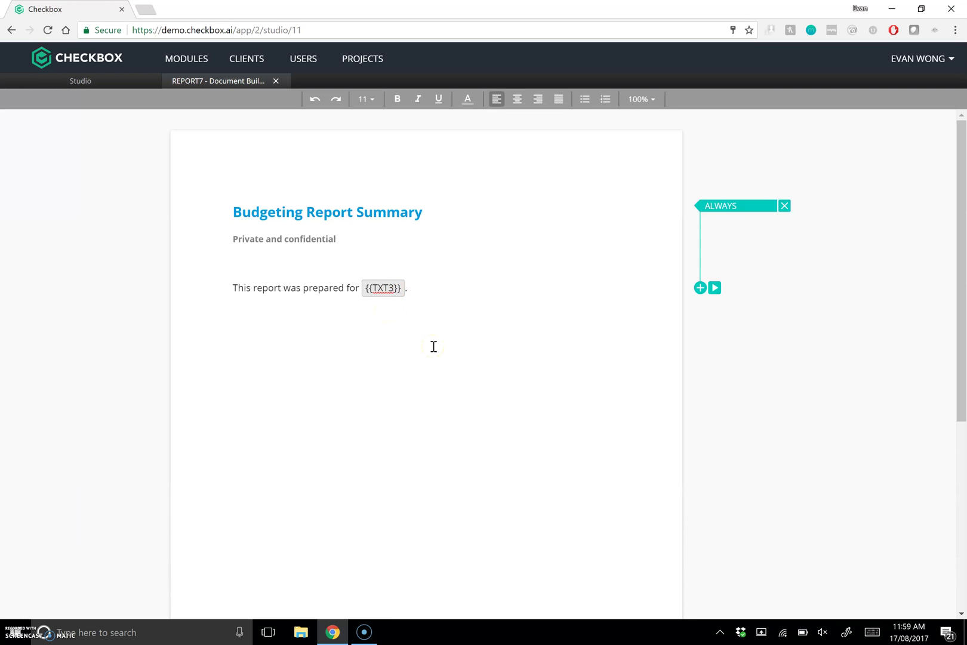
left_click_drag(430, 317, 403, 291)
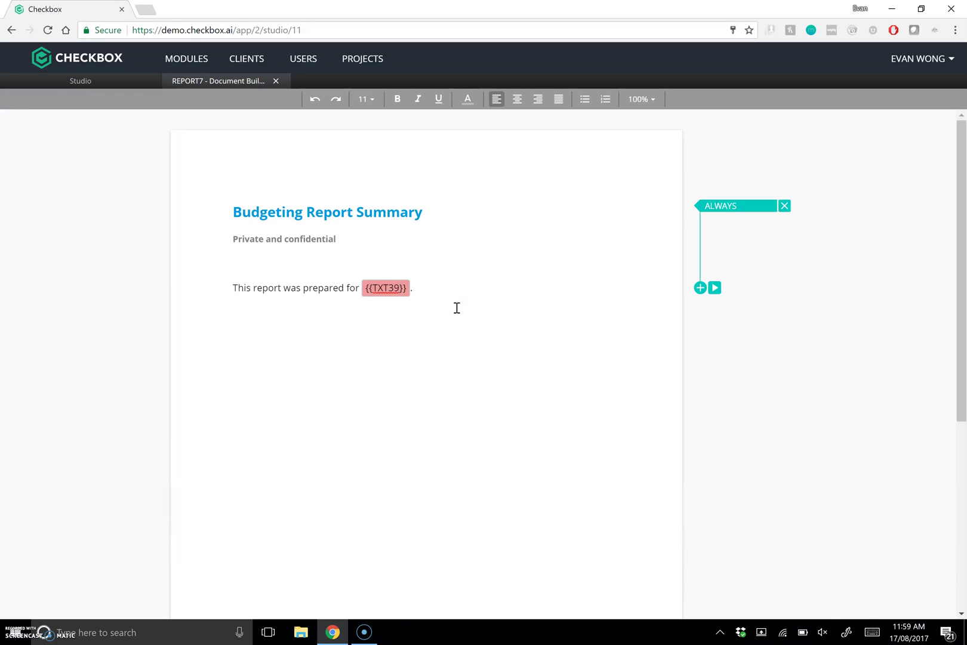
key("BackSpace")
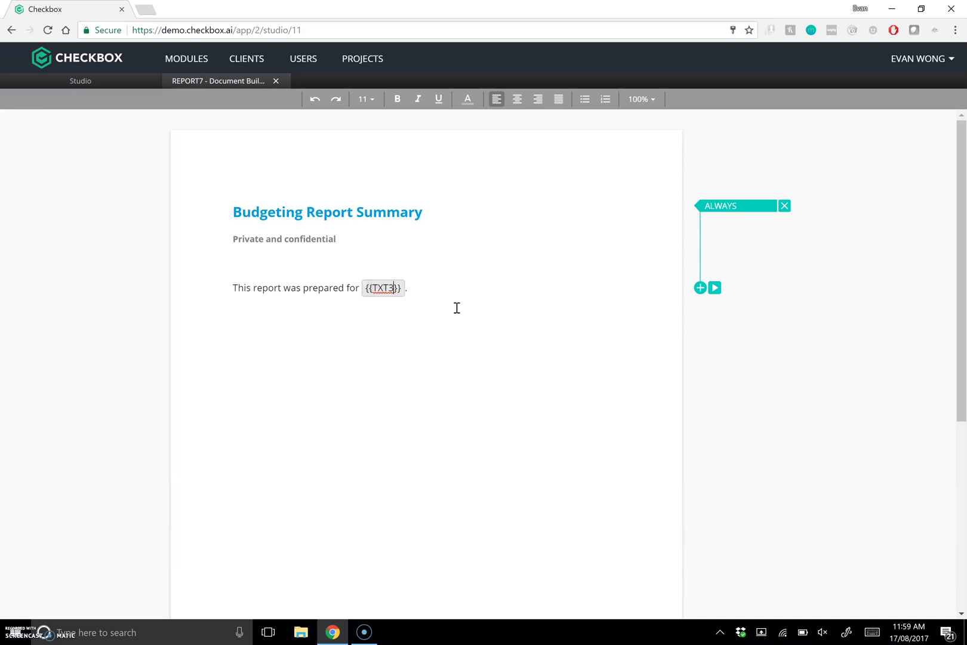
left_click(451, 289)
key("Return")
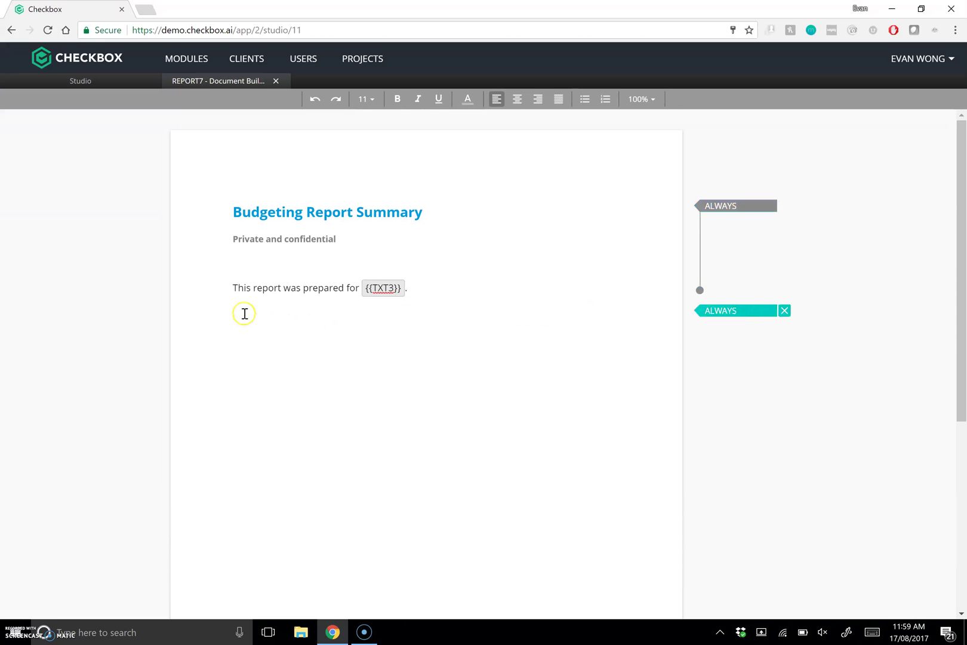
Write 'You are within budget.' in a new paragraph with 'within' bolded
key("Return")
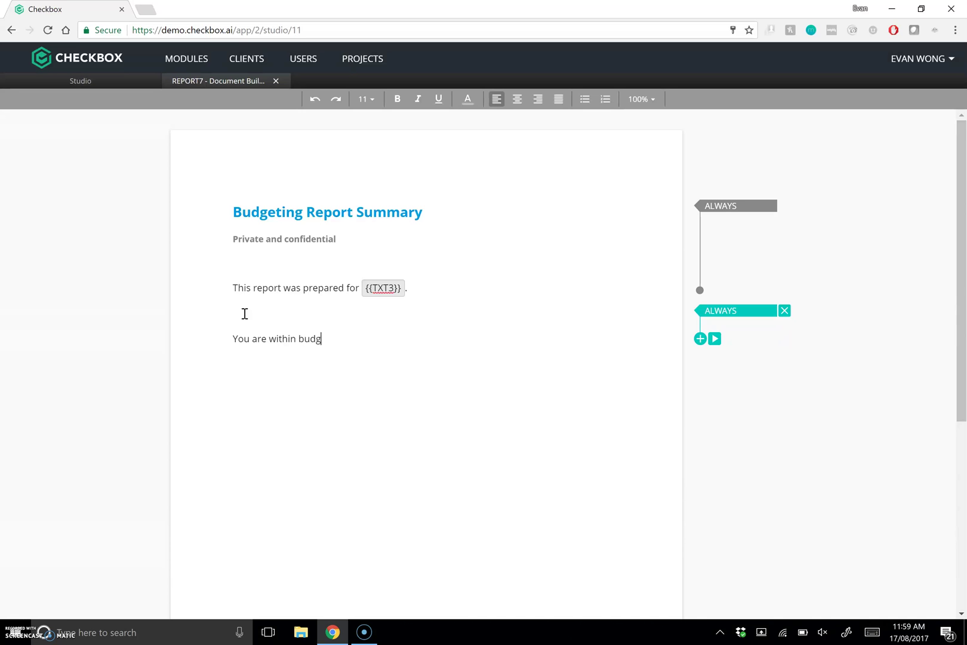
double_click(280, 344)
left_click(358, 340)
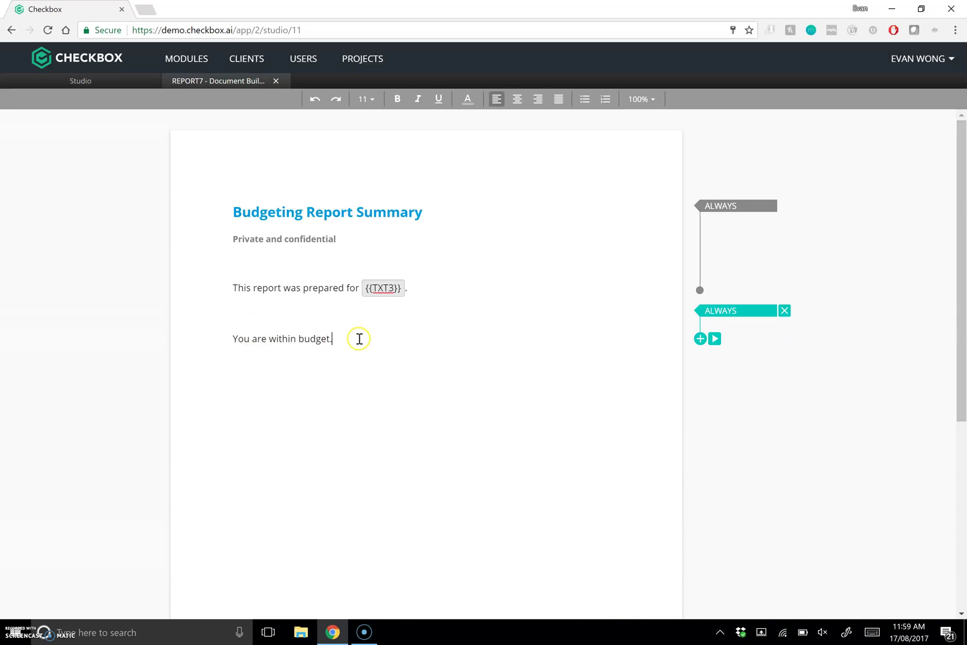
double_click(284, 341)
left_click(397, 99)
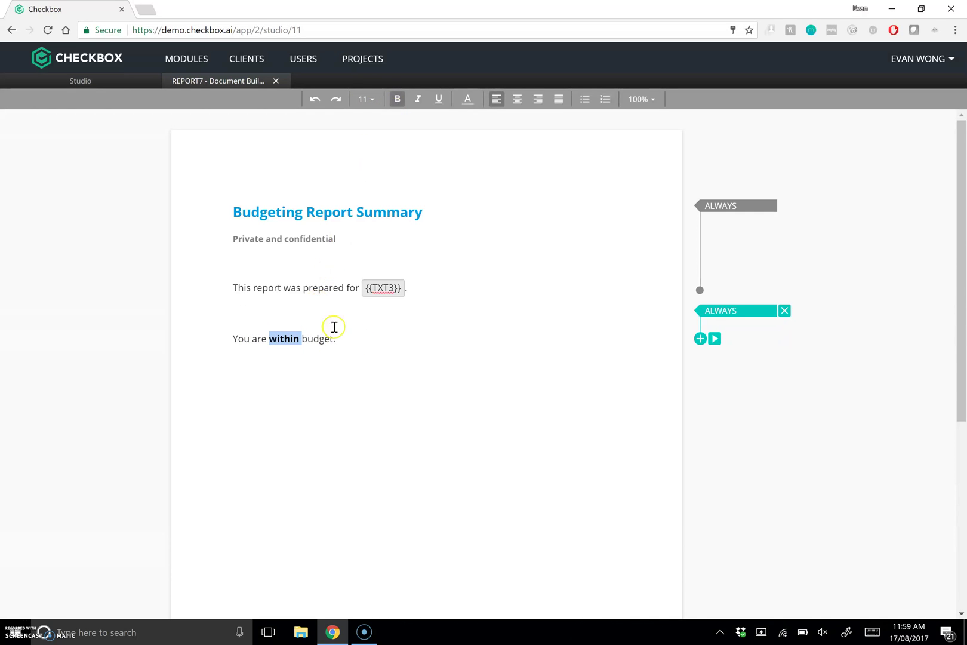
left_click(342, 342)
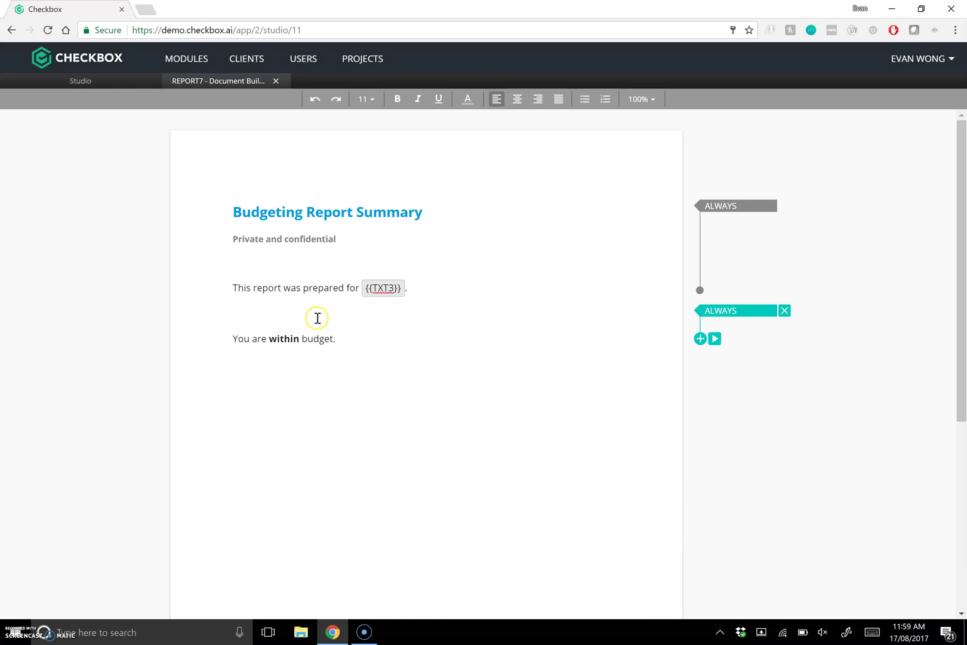
Change the within-budget paragraph's ALWAYS condition to TBL6_E6 <= NUM10
left_click(89, 84)
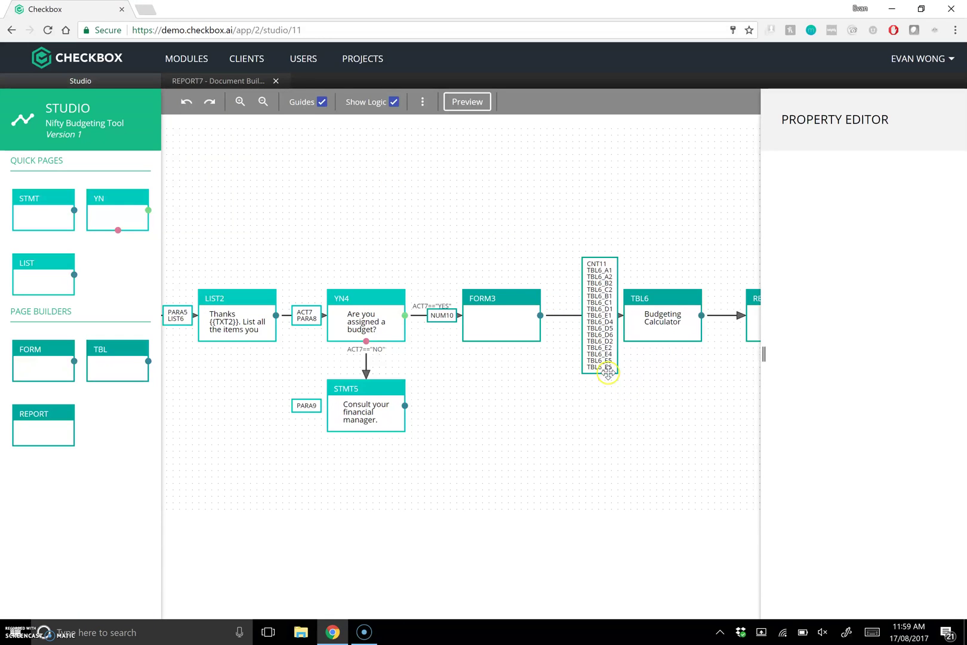
left_click(229, 86)
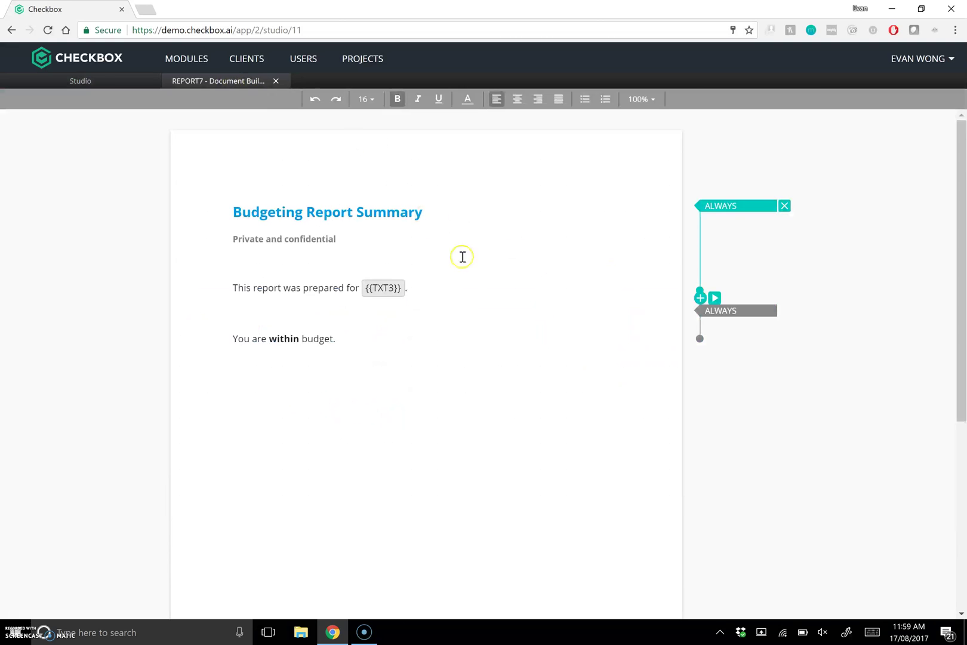
double_click(730, 311)
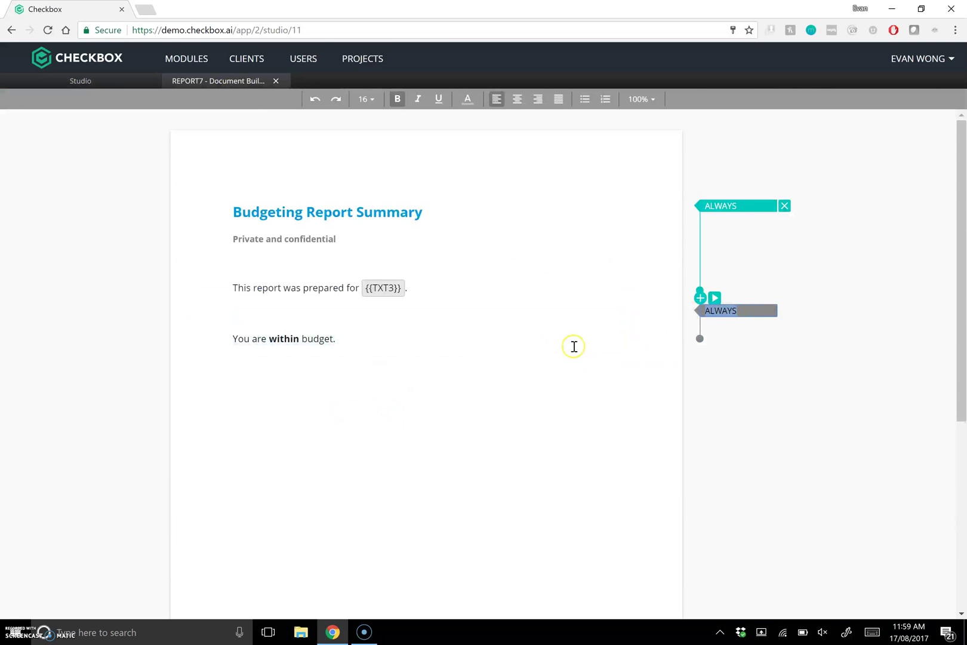
type("TBL6_E6 <=")
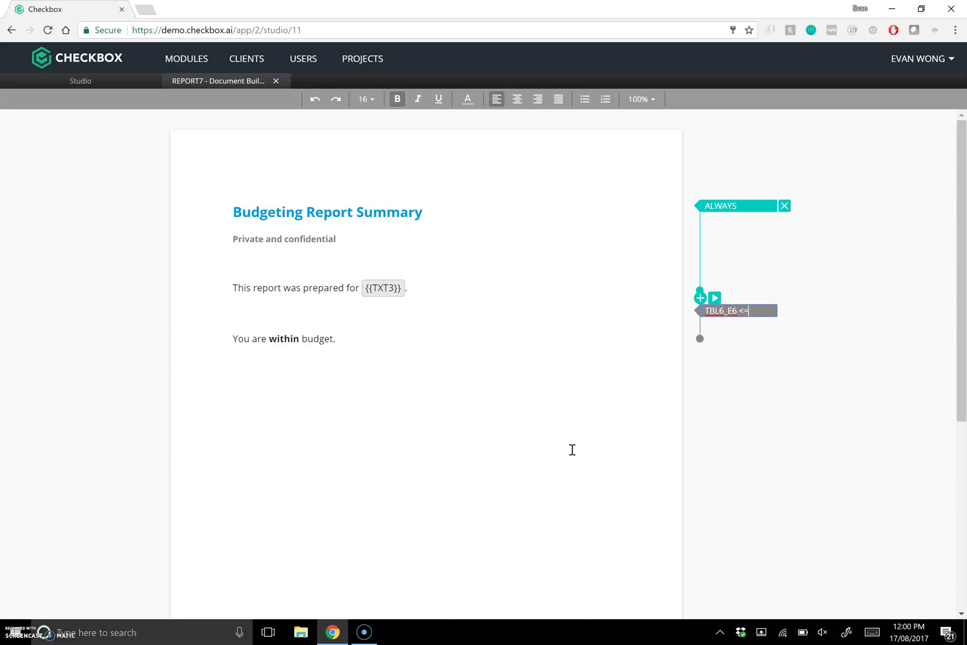
left_click(527, 438)
left_click(344, 338)
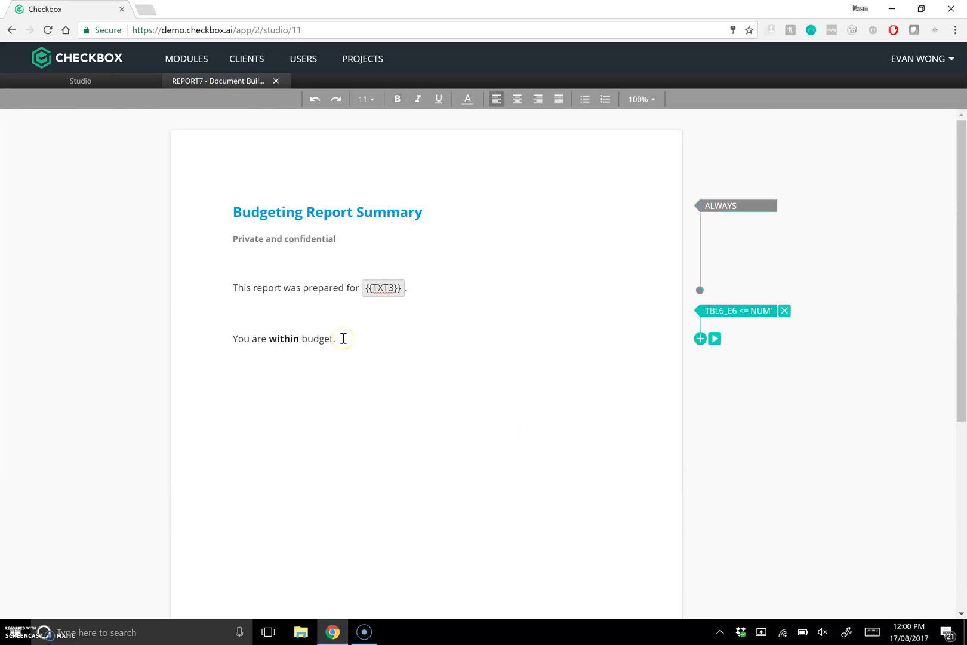
Add 'You are exceeding budget.' with bold 'exceeding', shown when TBL6_E6 > NUM10
key("Return")
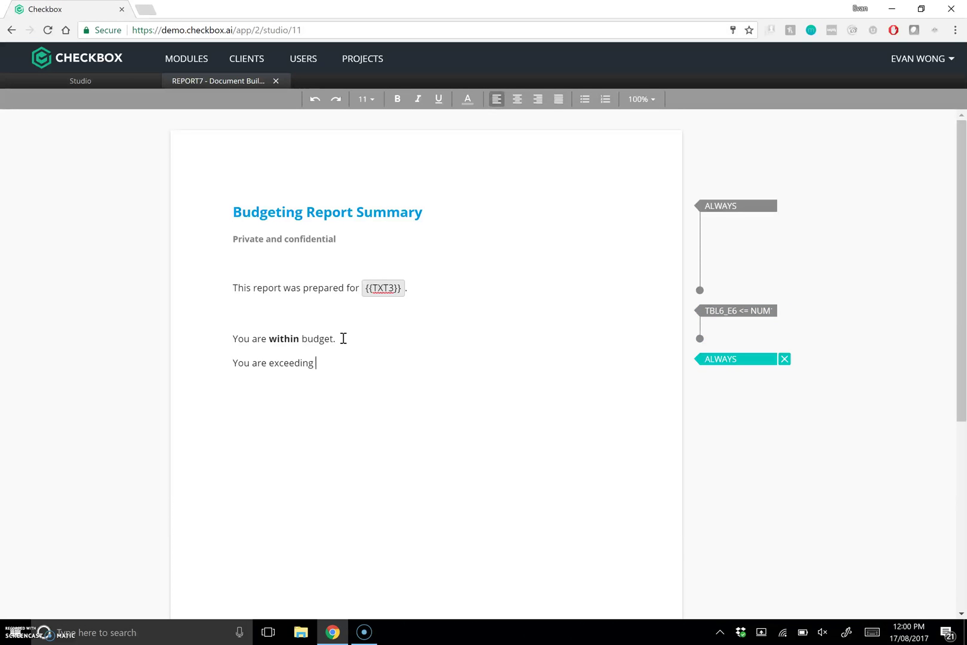
double_click(275, 363)
left_click(341, 364)
double_click(297, 364)
left_click(397, 99)
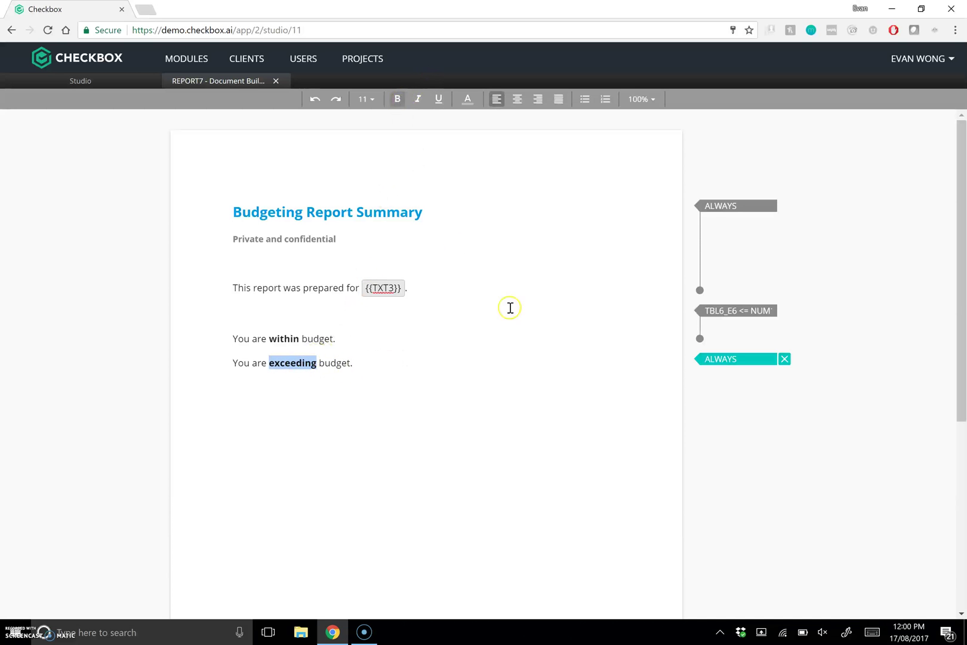
left_click(723, 360)
type("TBL6_E6 <= NUM10")
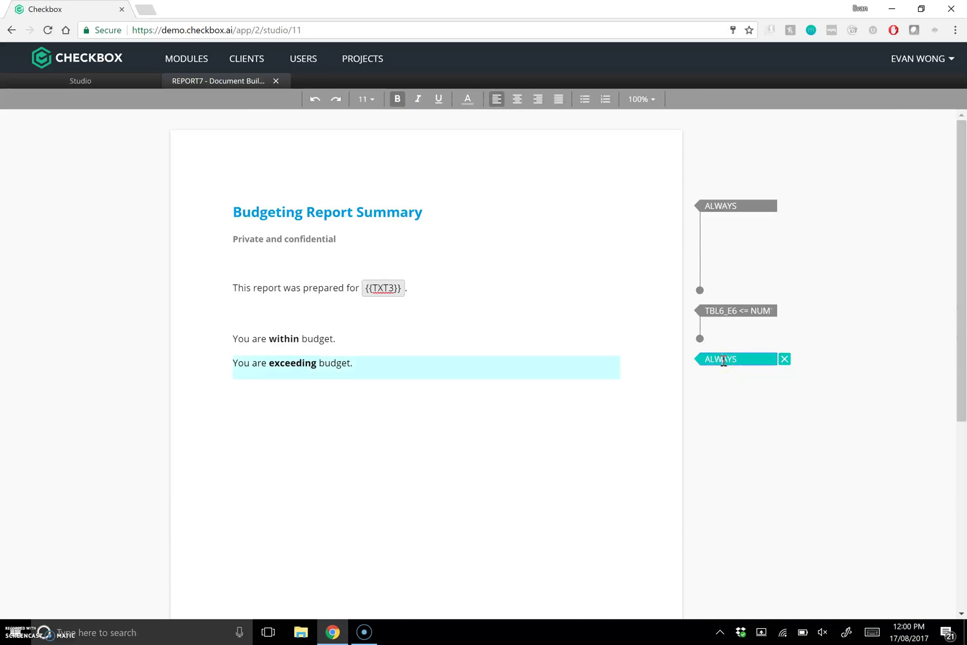
left_click(776, 359)
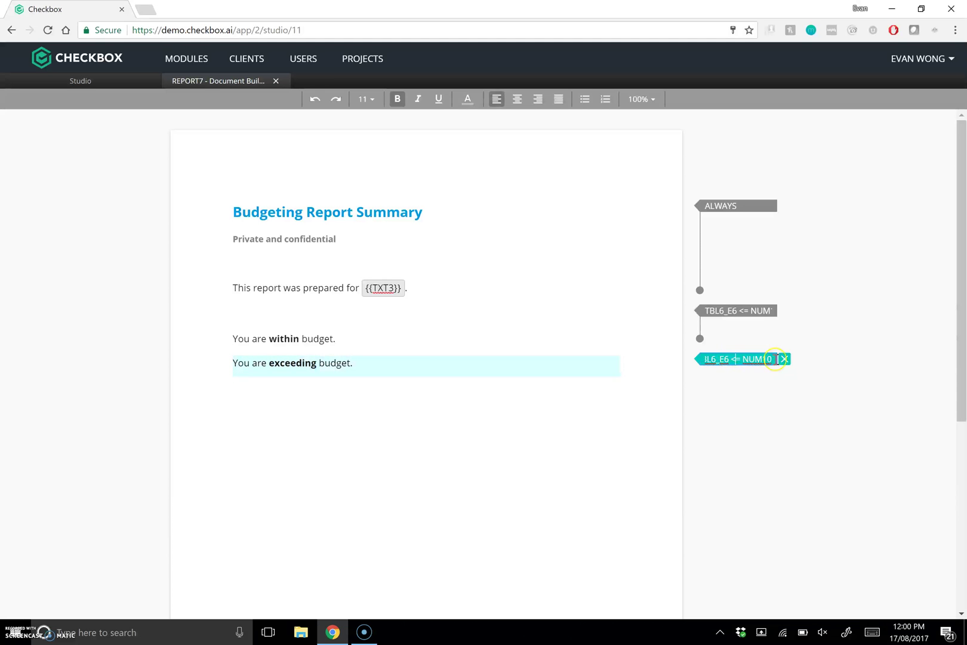
left_click(526, 423)
left_click(358, 363)
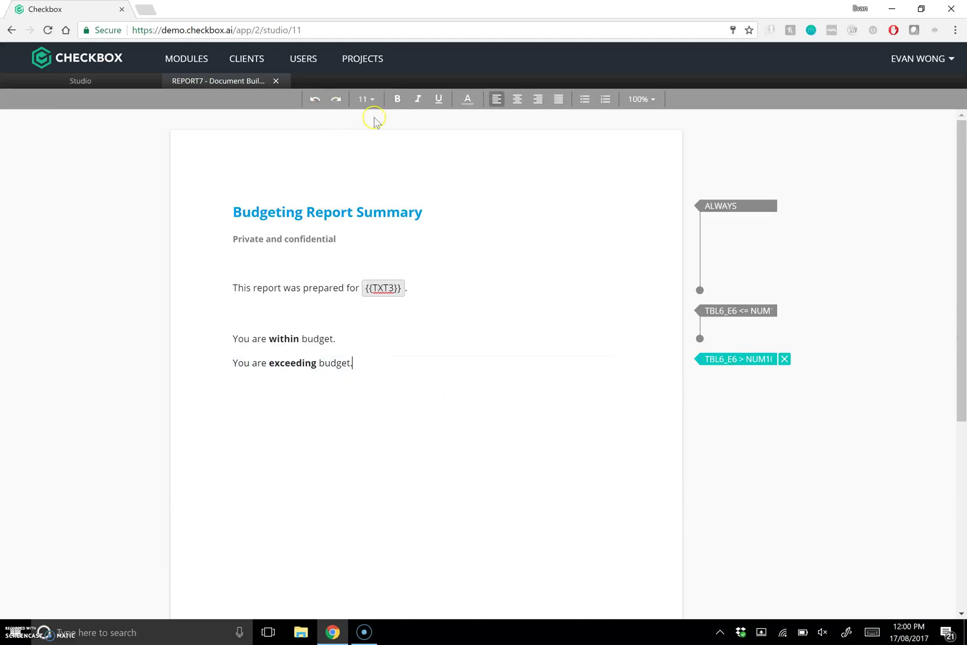
Close the REPORT7 tab and start a preview of the Nifty Budgeting Tool
left_click(276, 81)
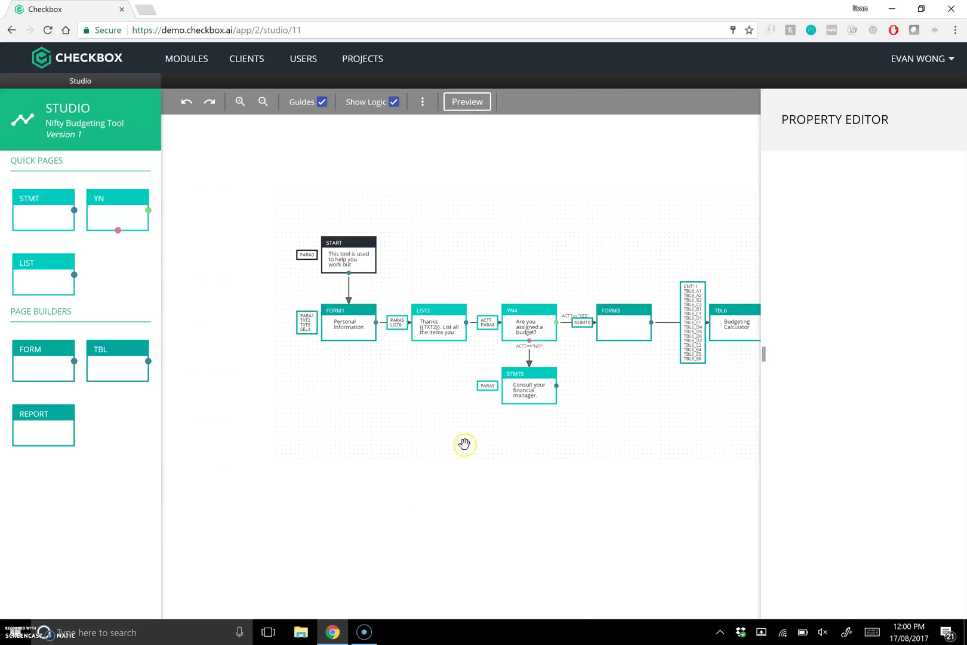
left_click(456, 103)
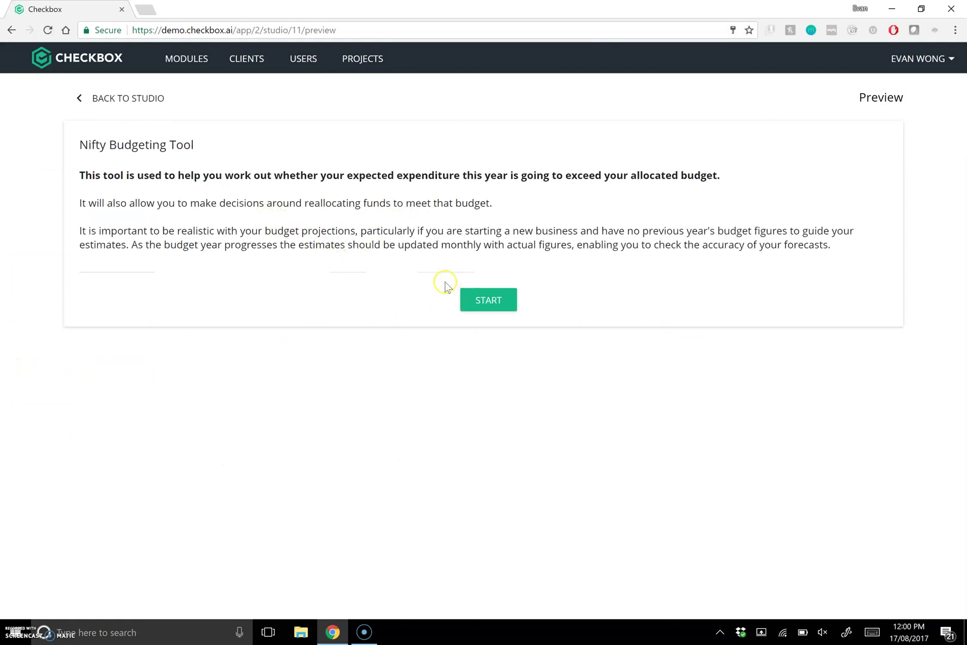
left_click(470, 300)
Fill Personal Information with the person's name, Apple Inc. and Director role, then continue
left_click(167, 226)
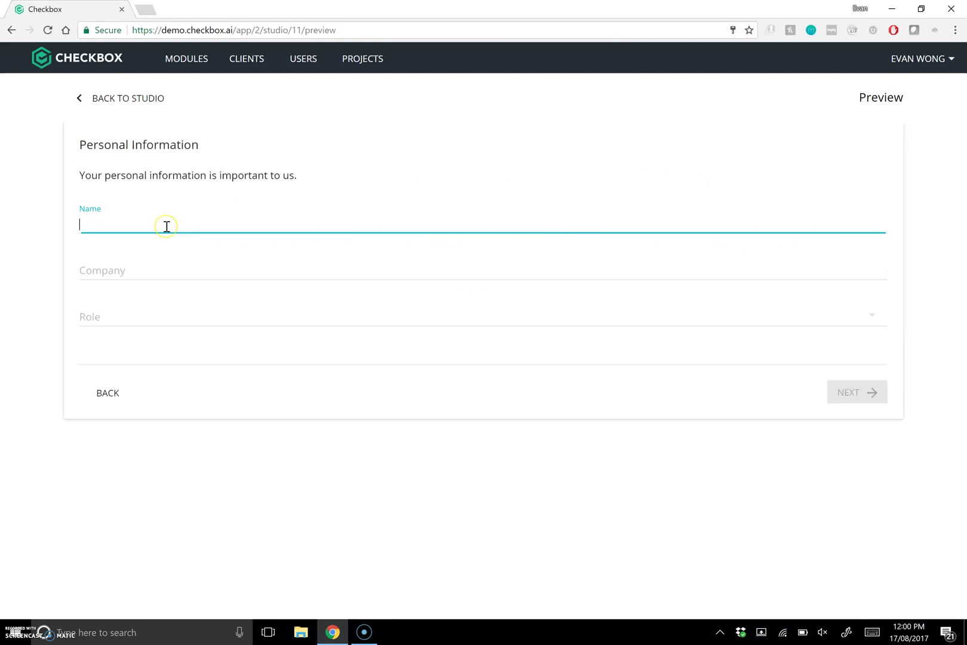
key("Tab")
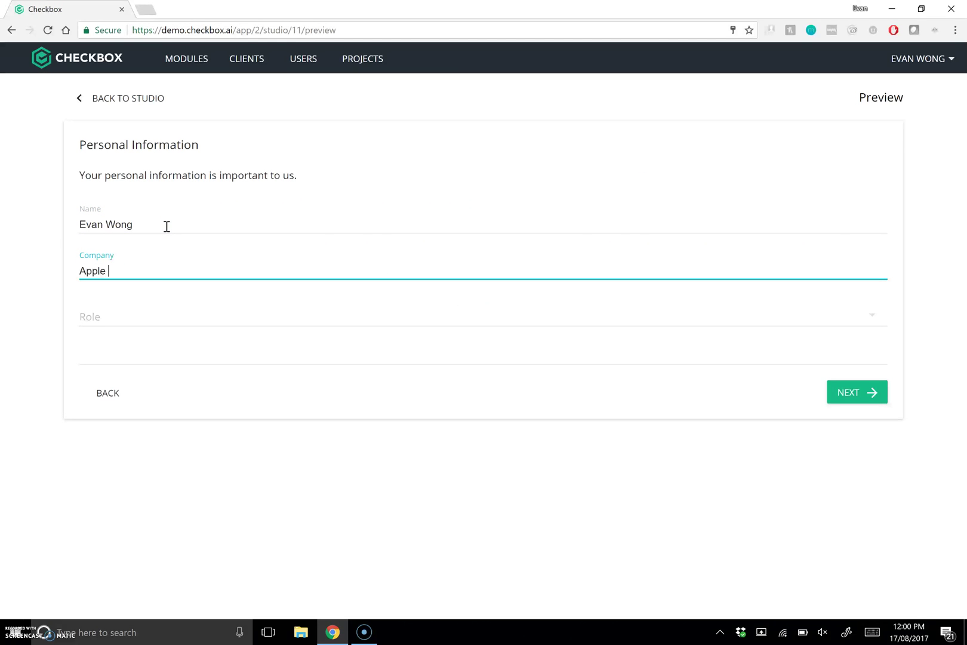
left_click(160, 322)
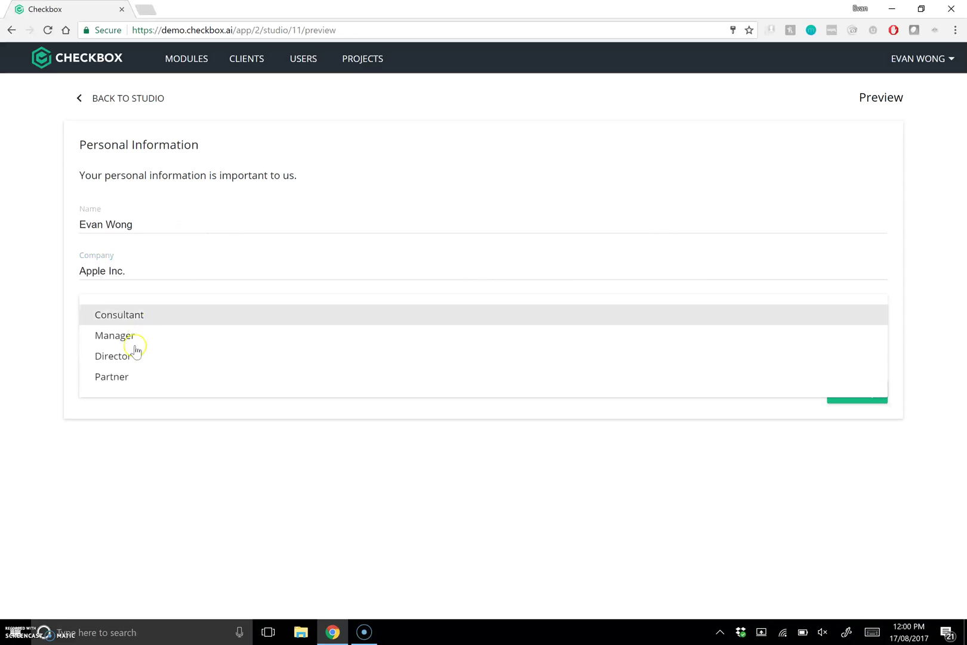
left_click(134, 359)
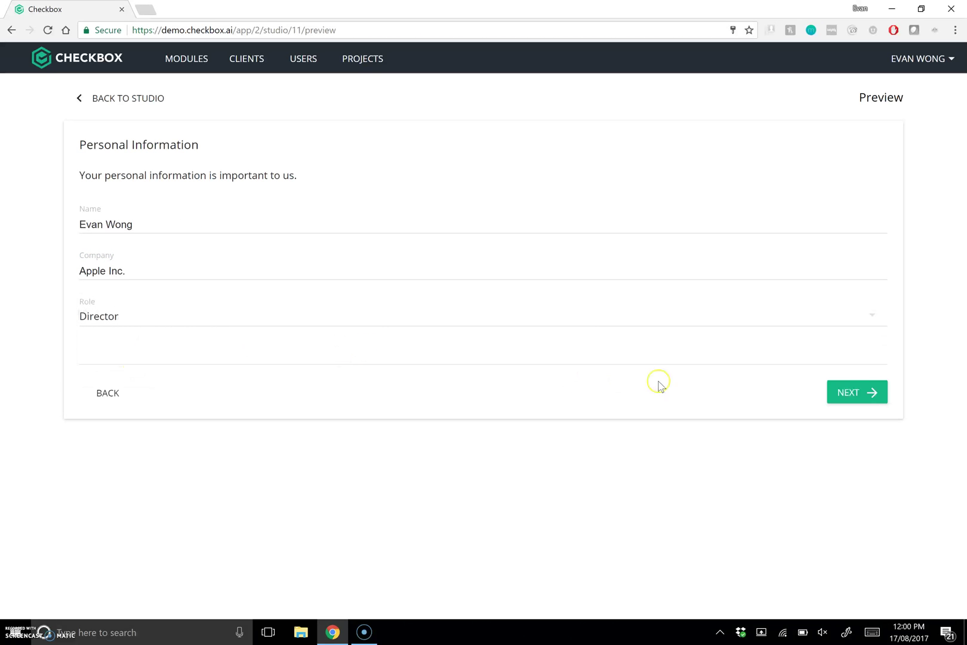
left_click(849, 391)
left_click(310, 204)
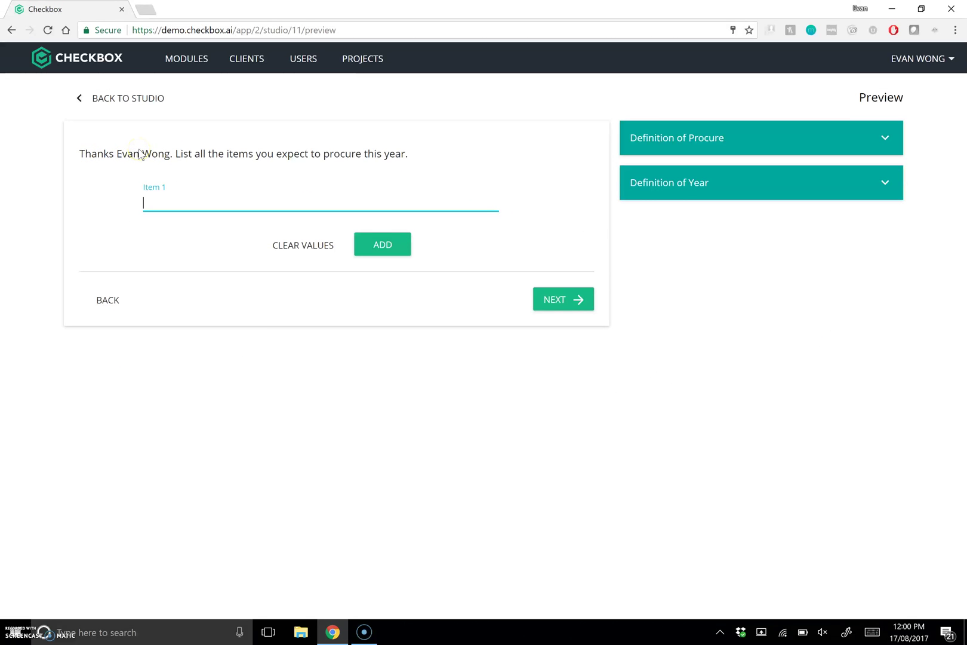
List Table, Chair and Lamp as the items to procure this year
left_click(651, 138)
left_click(272, 199)
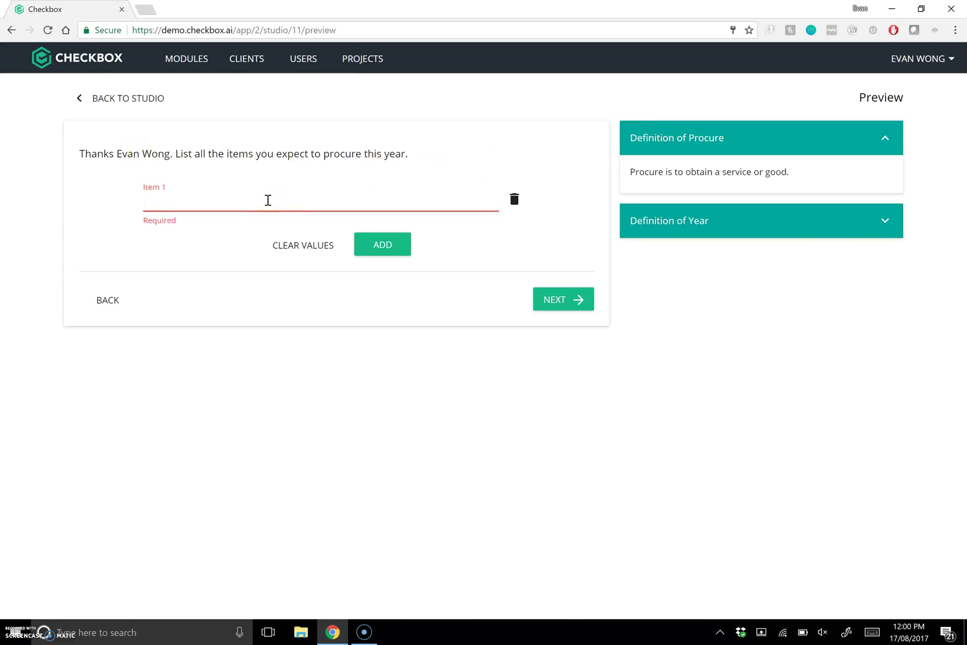
type("Table")
left_click(379, 250)
left_click(314, 243)
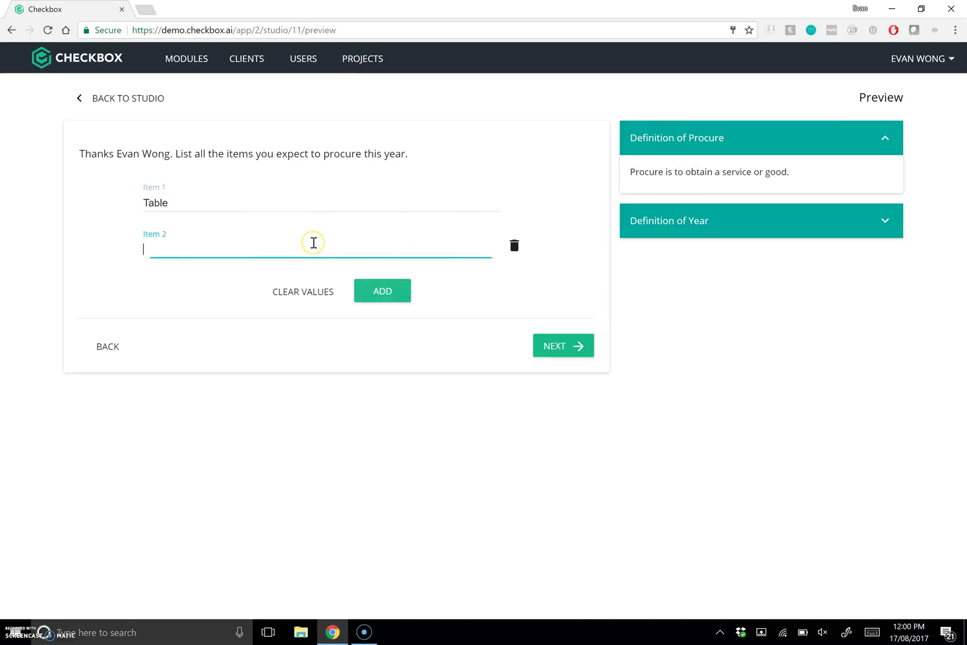
left_click(380, 290)
left_click(355, 281)
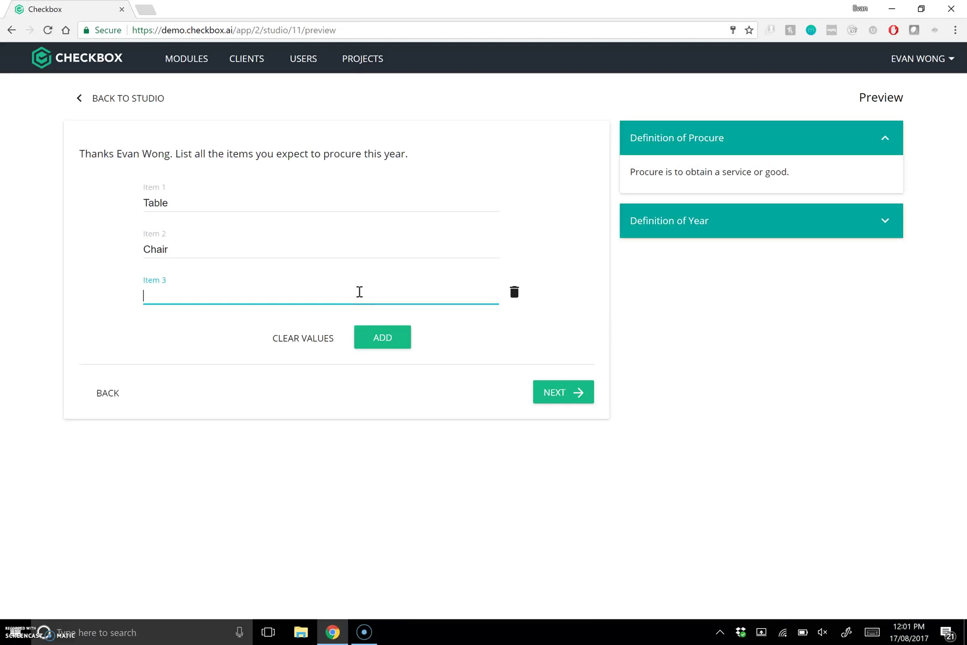
left_click(553, 393)
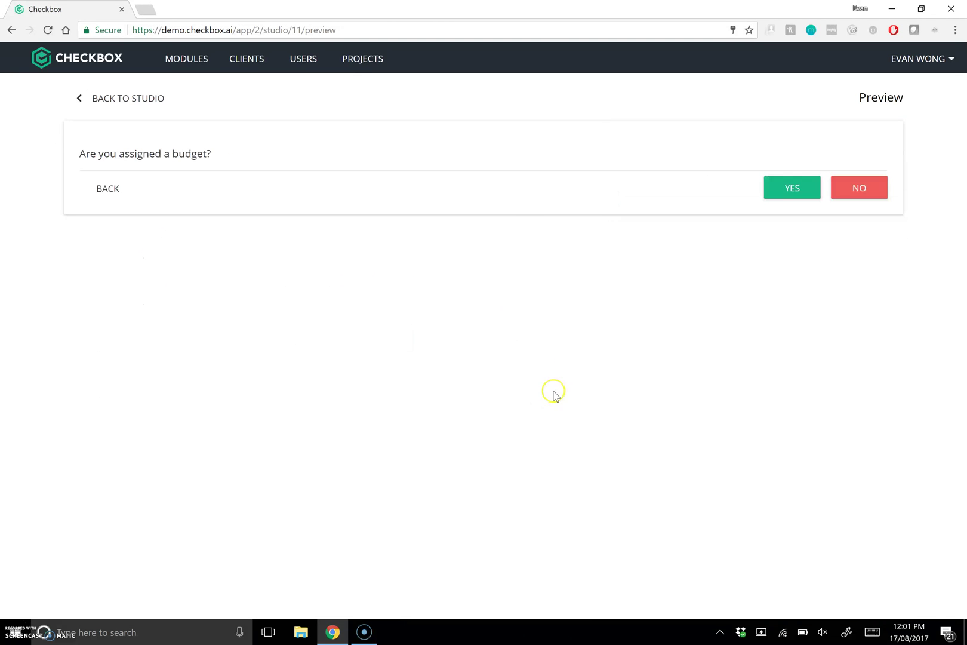
Answer Yes to having a budget and enter 500 AUD
left_click(792, 188)
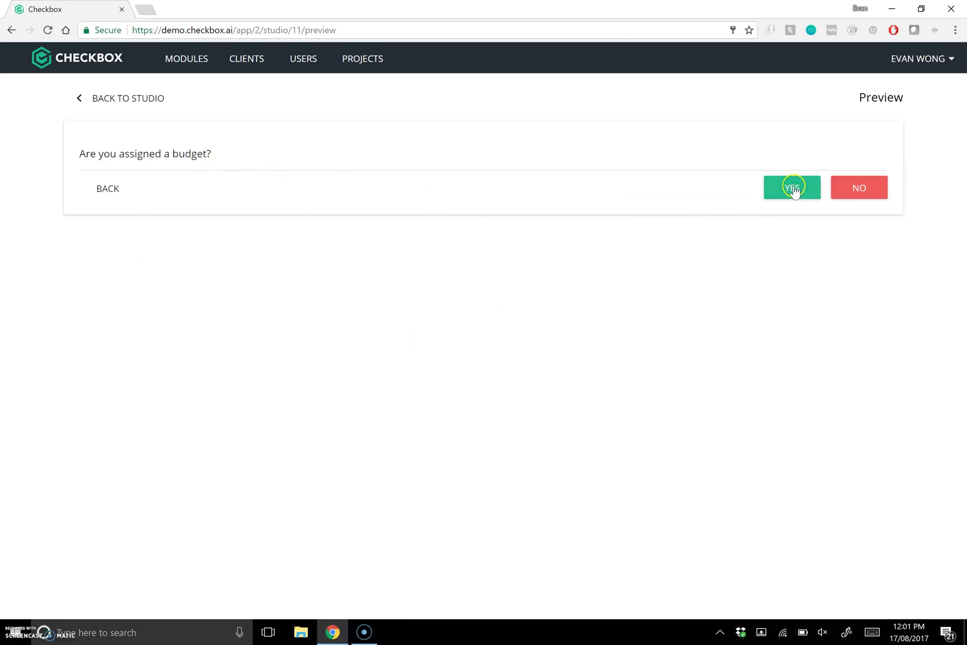
left_click(384, 172)
type("500")
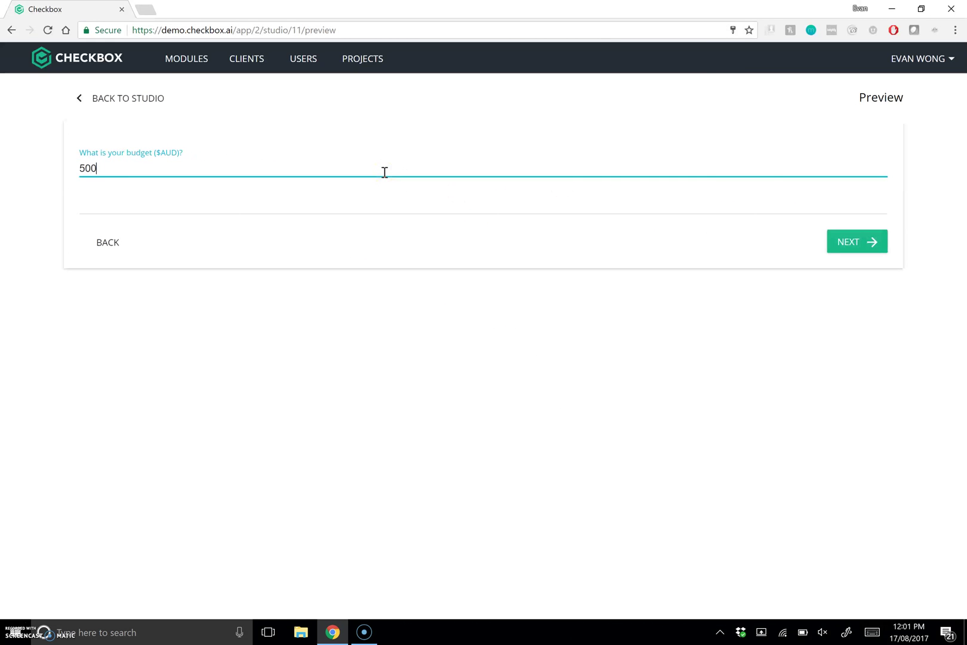
left_click(841, 252)
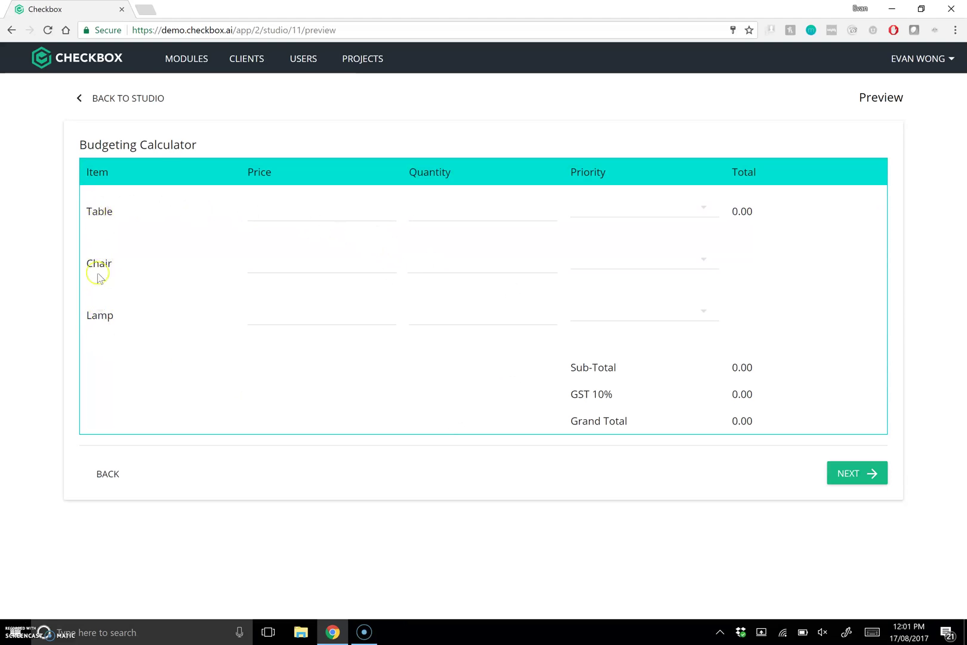
Give the Table row price 10, quantity 3 and High priority
left_click(332, 210)
type("10")
left_click(465, 211)
type("3")
left_click(633, 210)
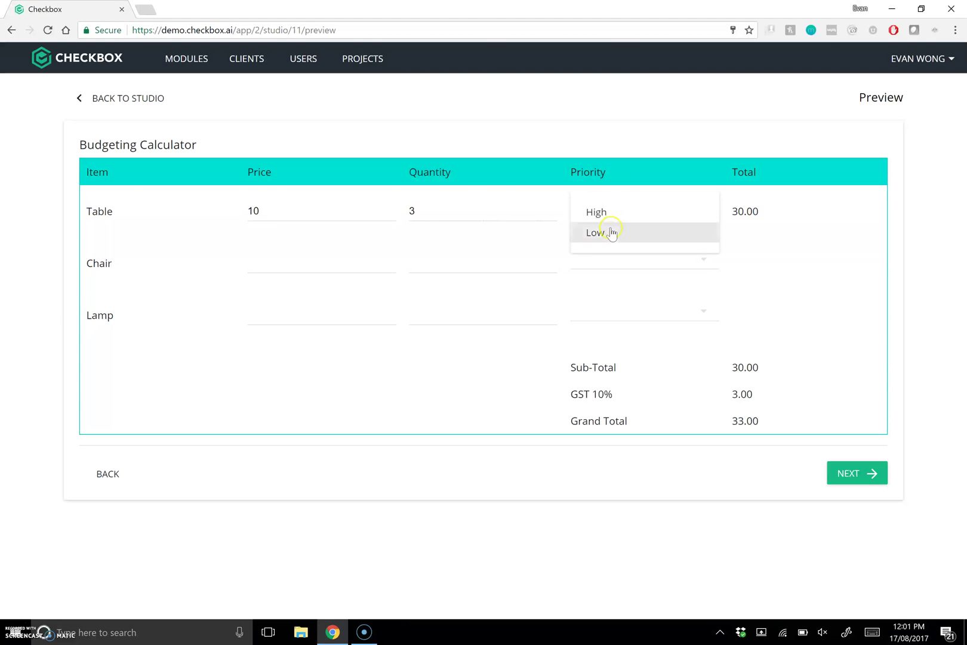
left_click(604, 216)
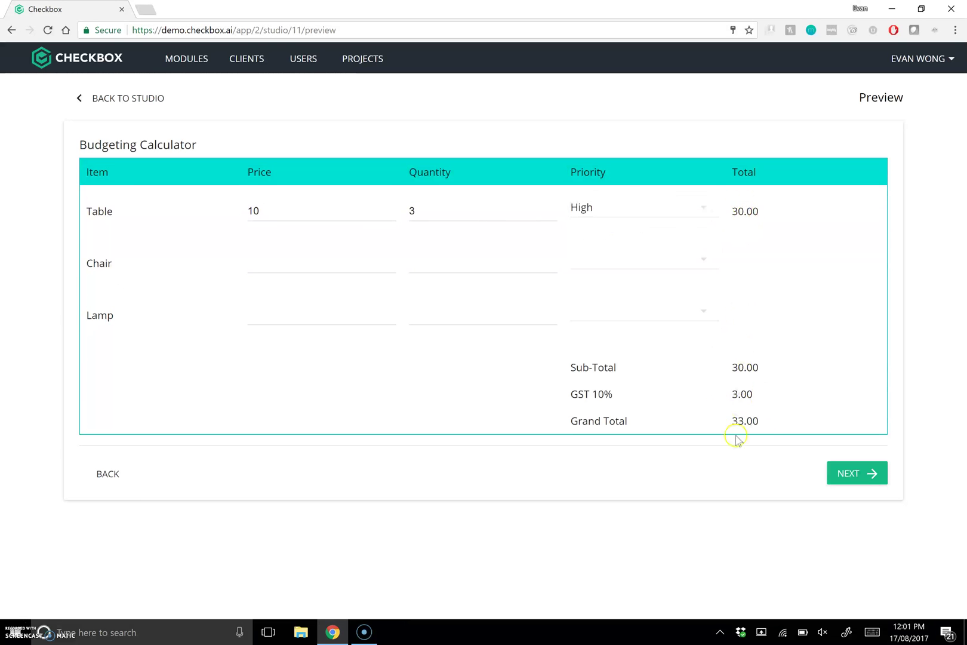
Give the Chair row price 5, quantity 10 and Low priority
left_click(351, 253)
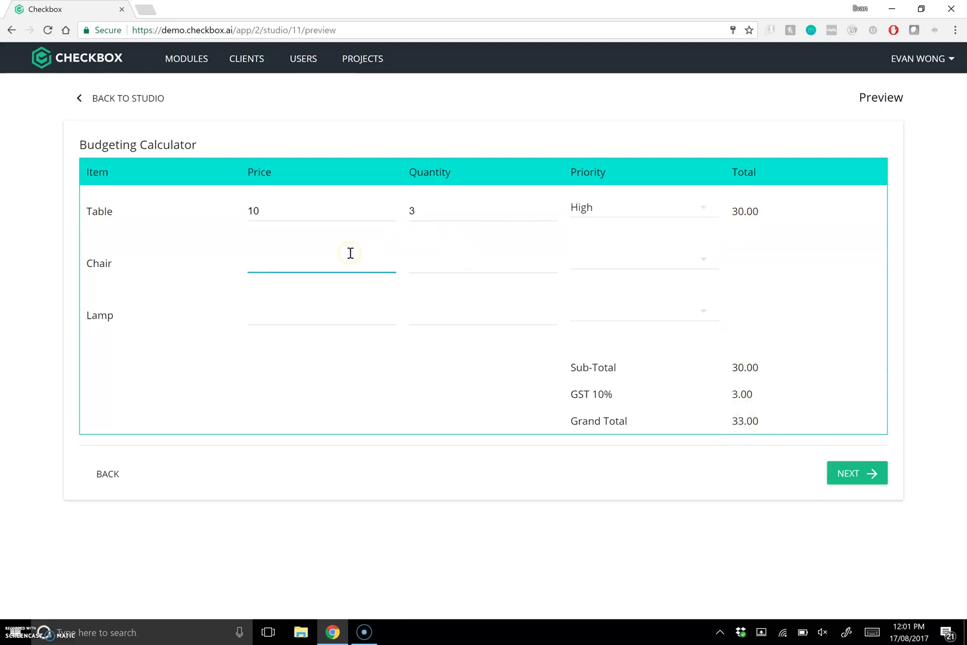
type("5")
left_click(445, 260)
type("10")
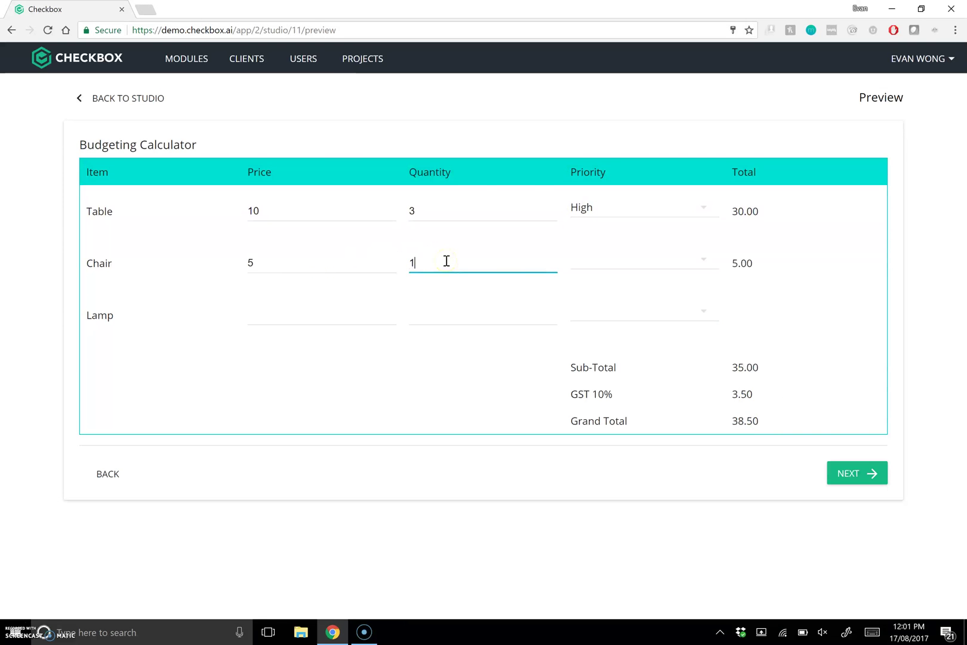
left_click(588, 258)
left_click(592, 289)
Give the Lamp row price 2, quantity 13 and High priority
left_click(331, 323)
type("2")
left_click(455, 314)
type("13")
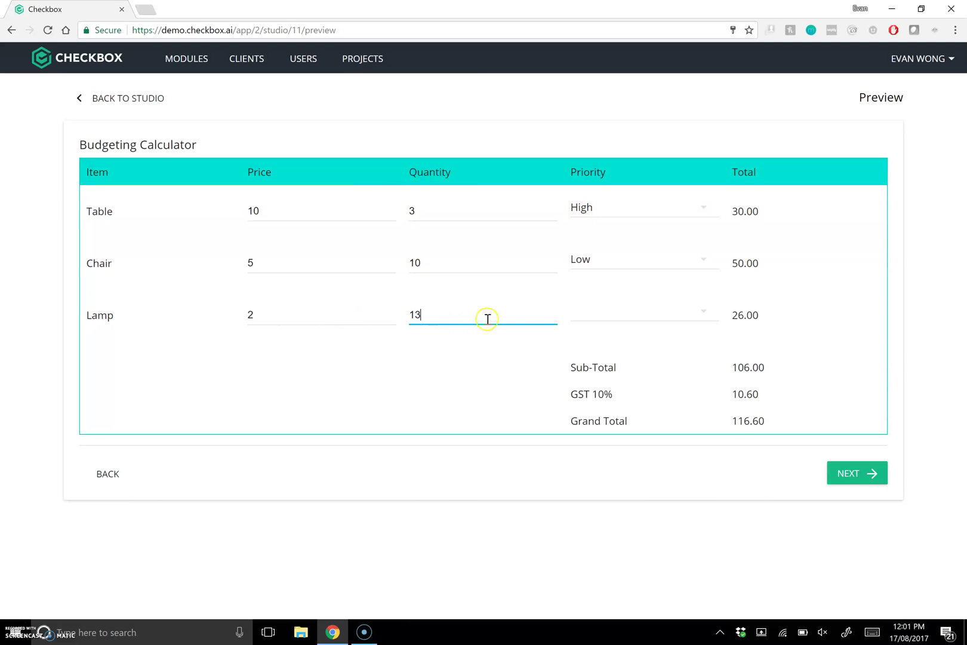
left_click(304, 312)
left_click(478, 319)
left_click(622, 323)
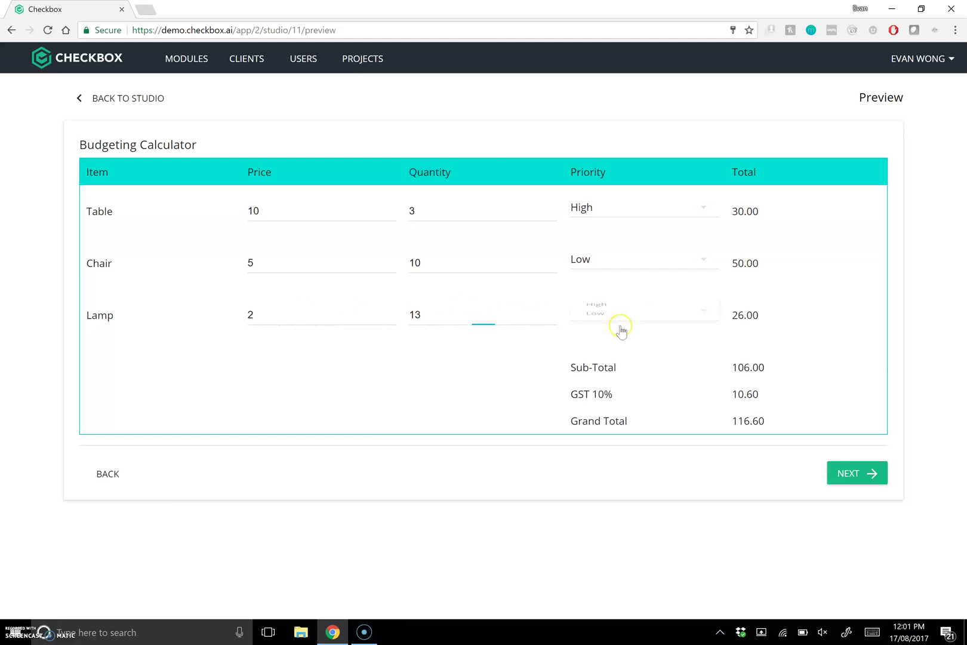
left_click(597, 319)
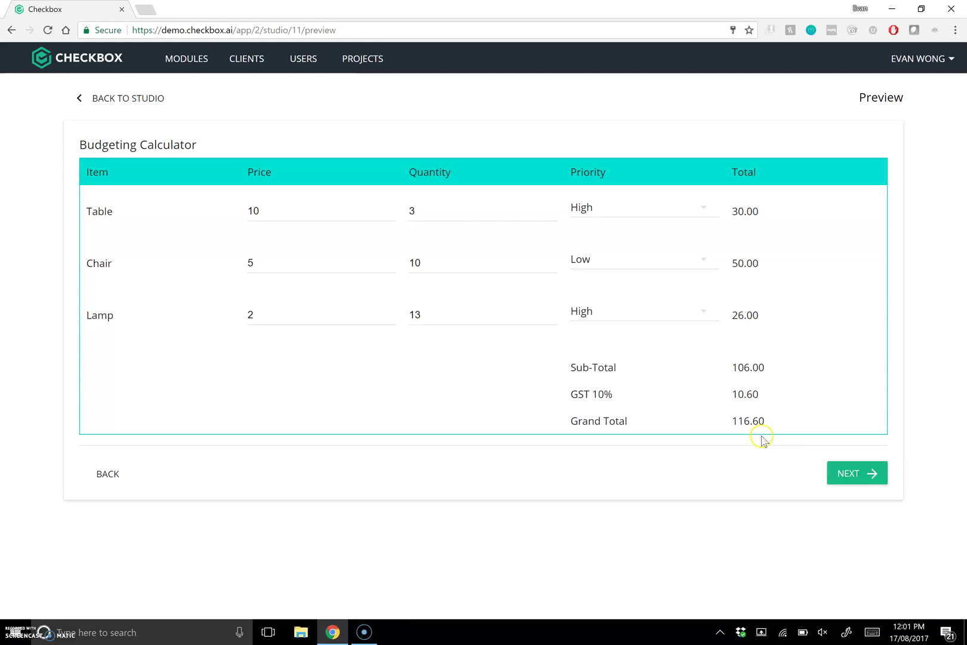
Submit the calculator and review the generated report transcript
left_click(856, 474)
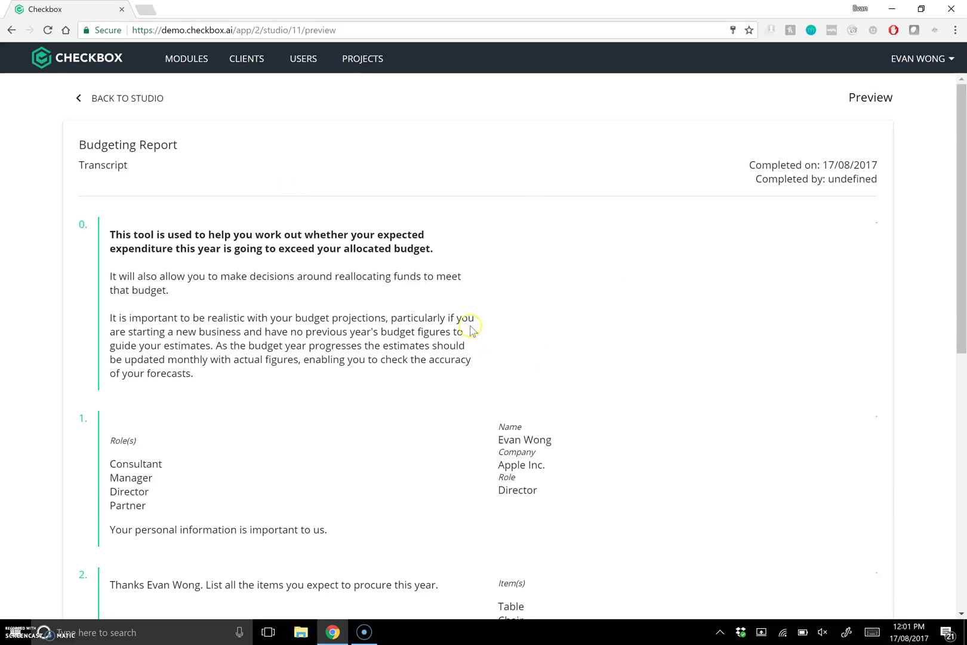
scroll(224, 363, "down", 5)
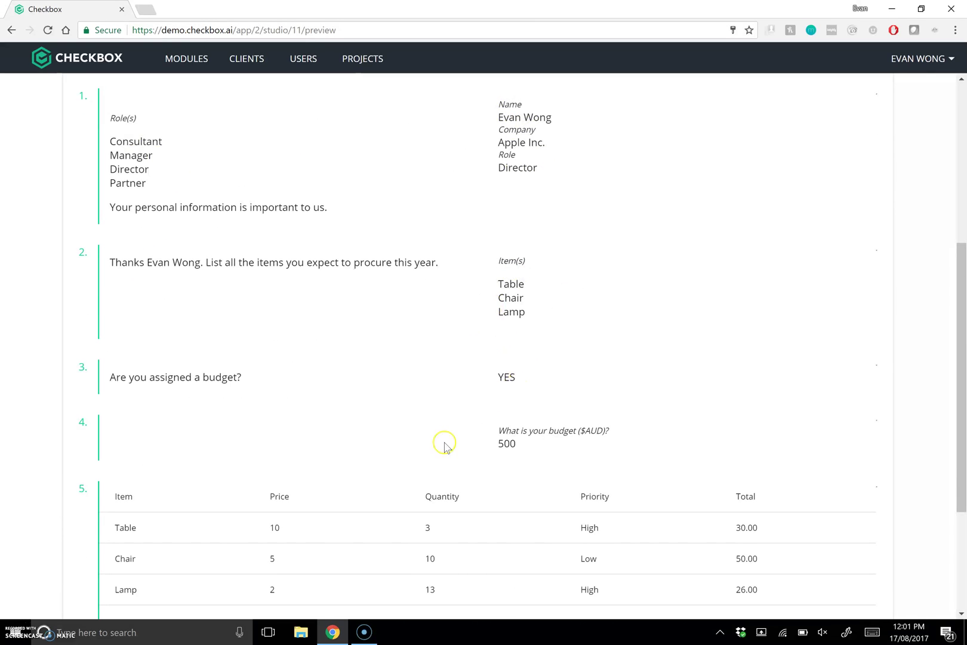
scroll(442, 443, "down", 3)
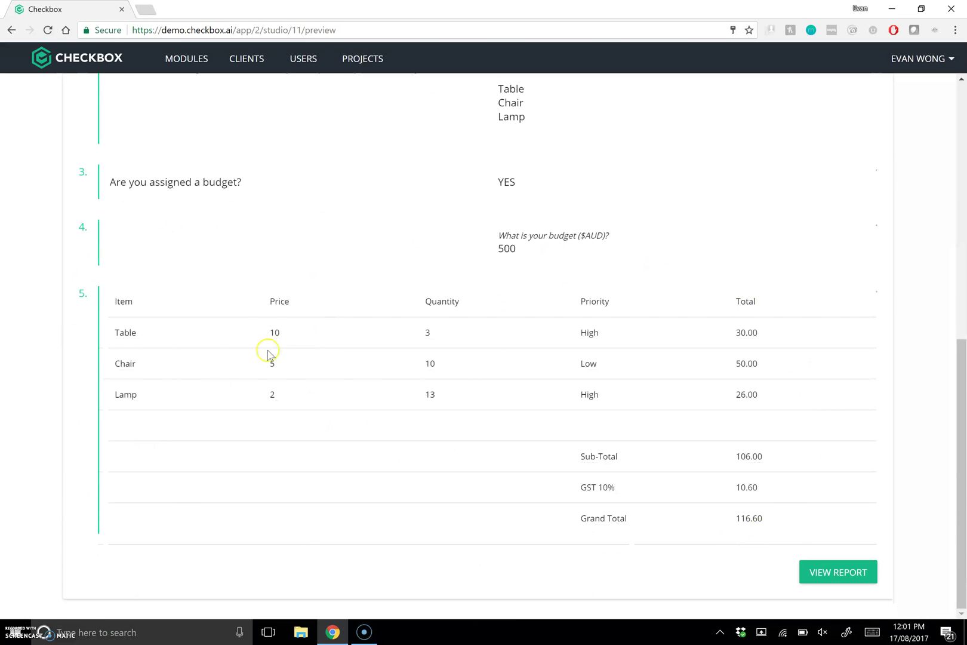
Open the Budgeting Report Summary showing 'You are within budget.' and return to Studio
left_click(836, 576)
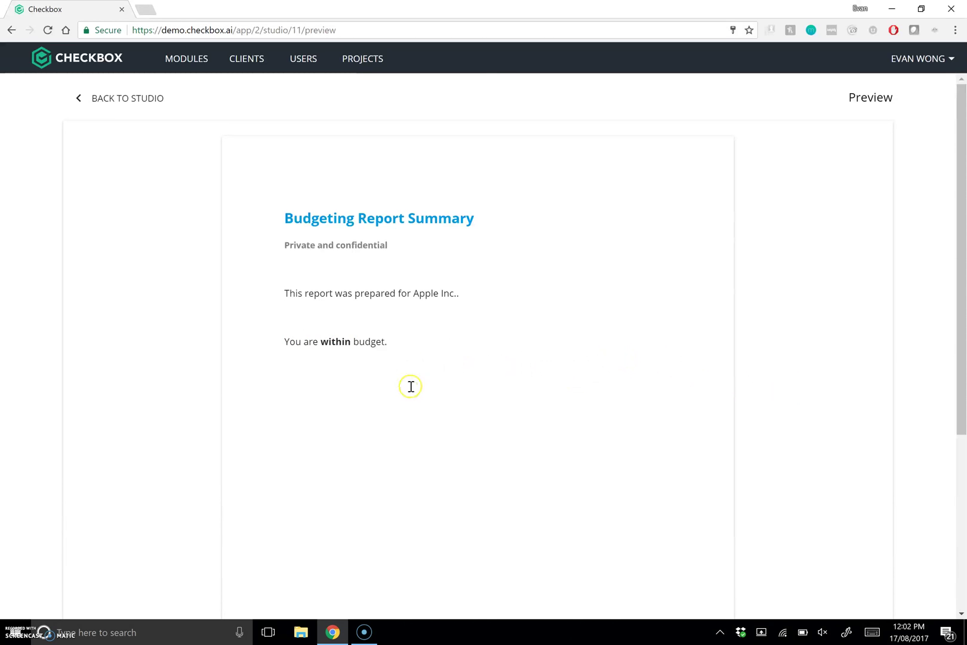
scroll(413, 378, "down", 5)
scroll(413, 378, "up", 5)
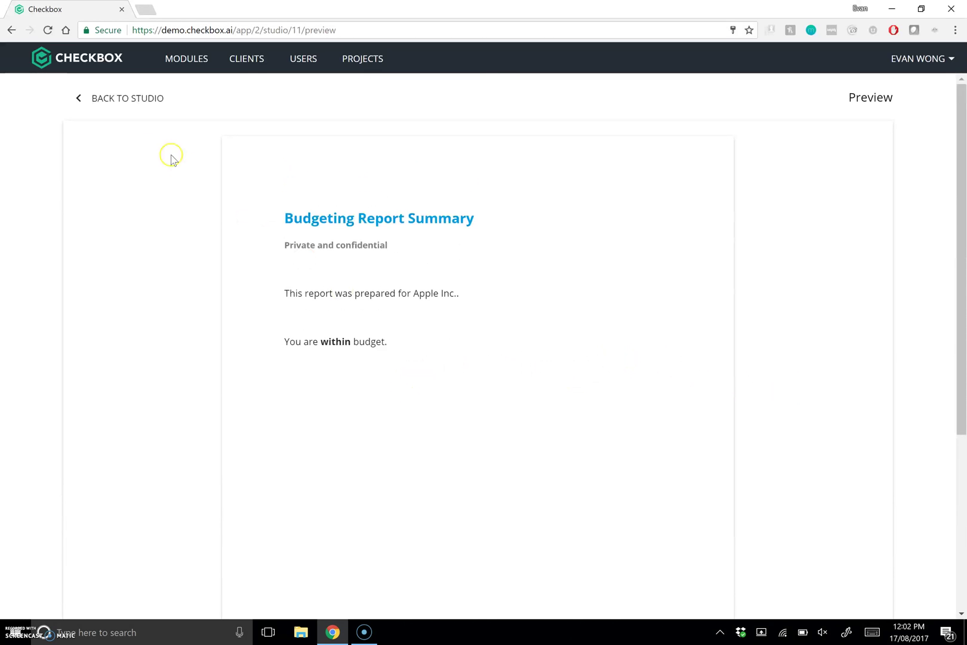
left_click(121, 98)
Inspect the START node's settings and pan the canvas to bring REPORT7 into view
scroll(541, 425, "down", 2)
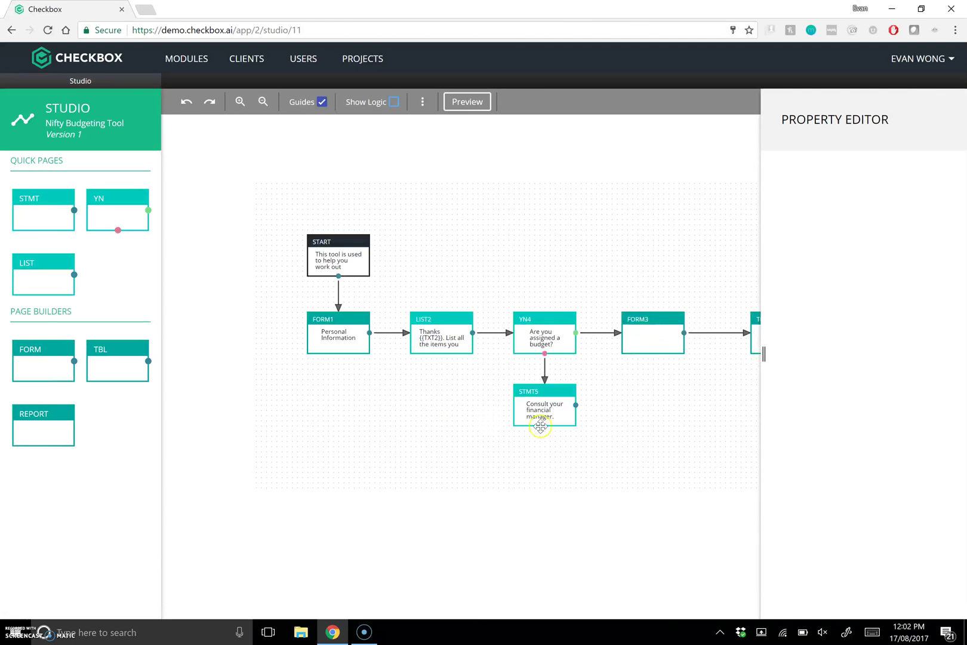
left_click_drag(532, 434, 516, 419)
left_click(242, 256)
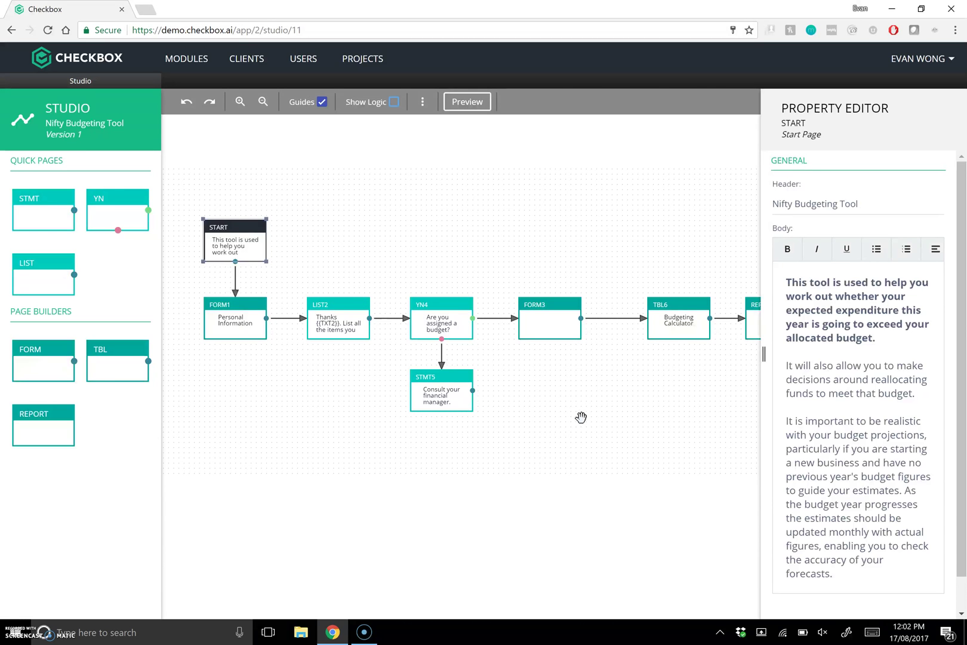
left_click_drag(575, 411, 608, 360)
scroll(561, 343, "down", 2)
scroll(572, 334, "up", 1)
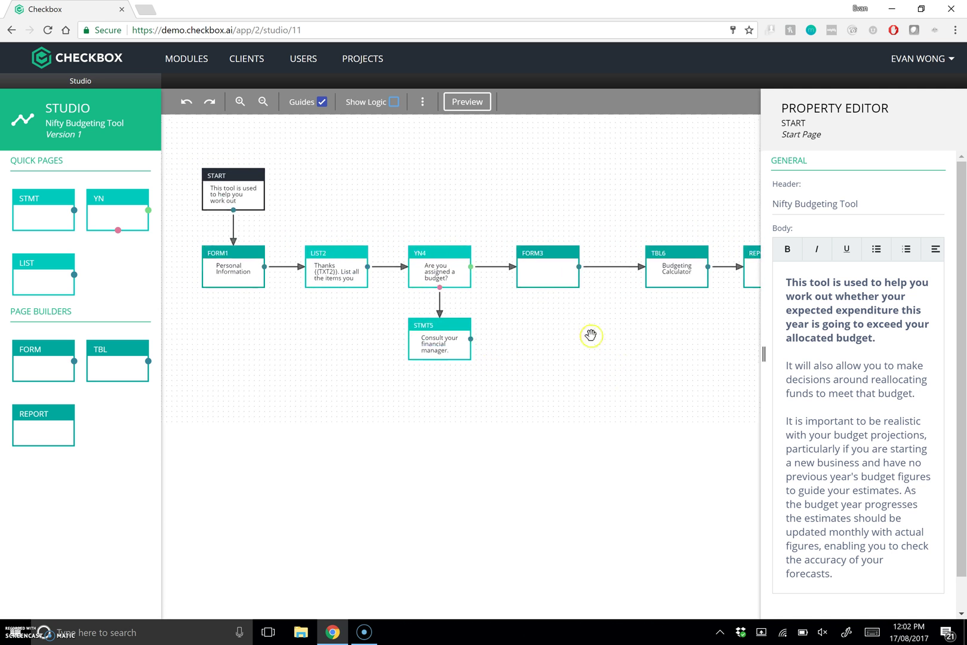
Move the Budgeting Calculator below FORM3 with the Budgeting Report node beside it
left_click_drag(650, 276, 521, 352)
left_click_drag(753, 278, 633, 353)
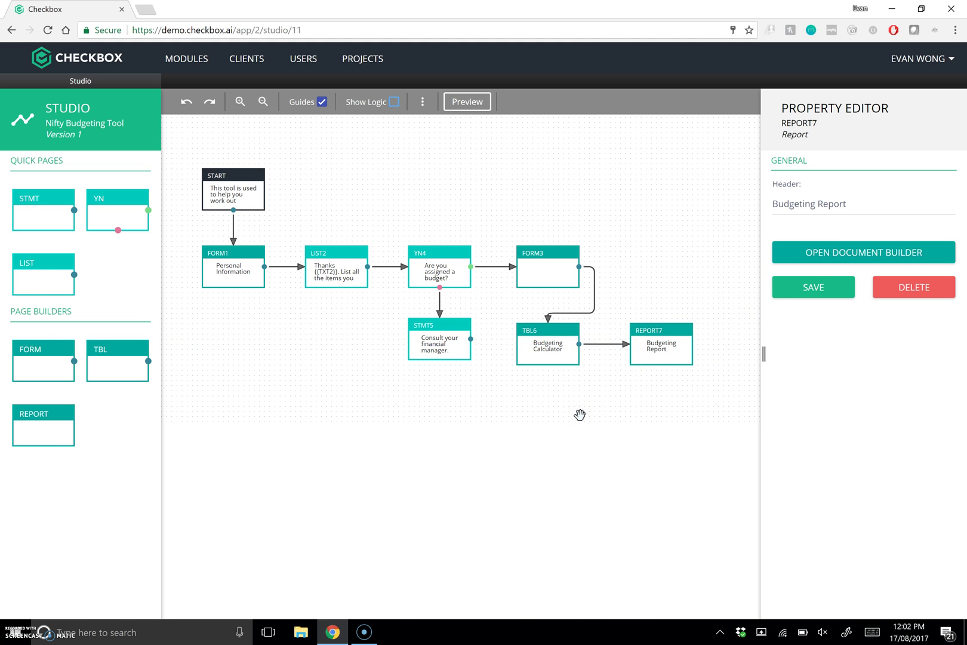
left_click_drag(550, 417, 556, 423)
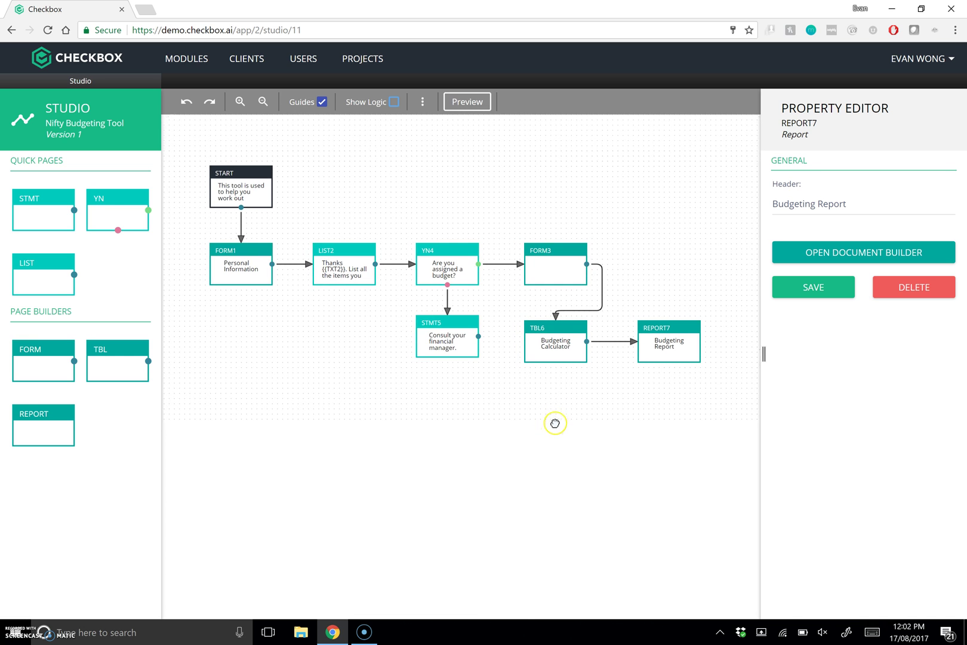